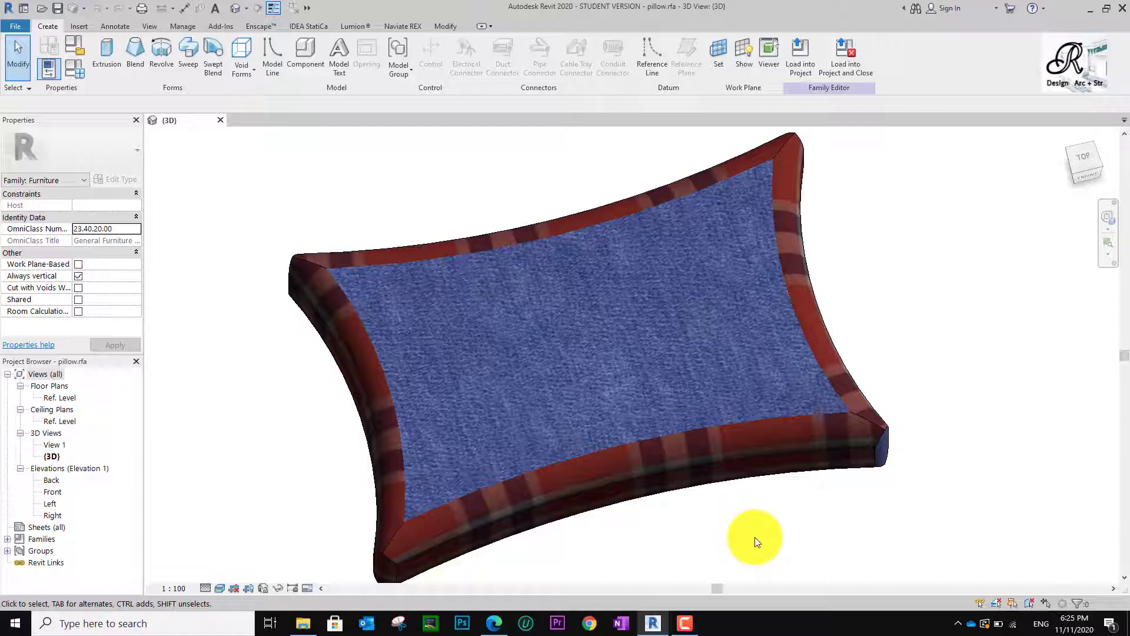
# Orbit and pan the existing pillow model to view it from other angles.
pyautogui.keyDown('shift'); pyautogui.moveTo(757, 505); pyautogui.dragTo(556, 452, button='middle'); pyautogui.keyUp('shift')
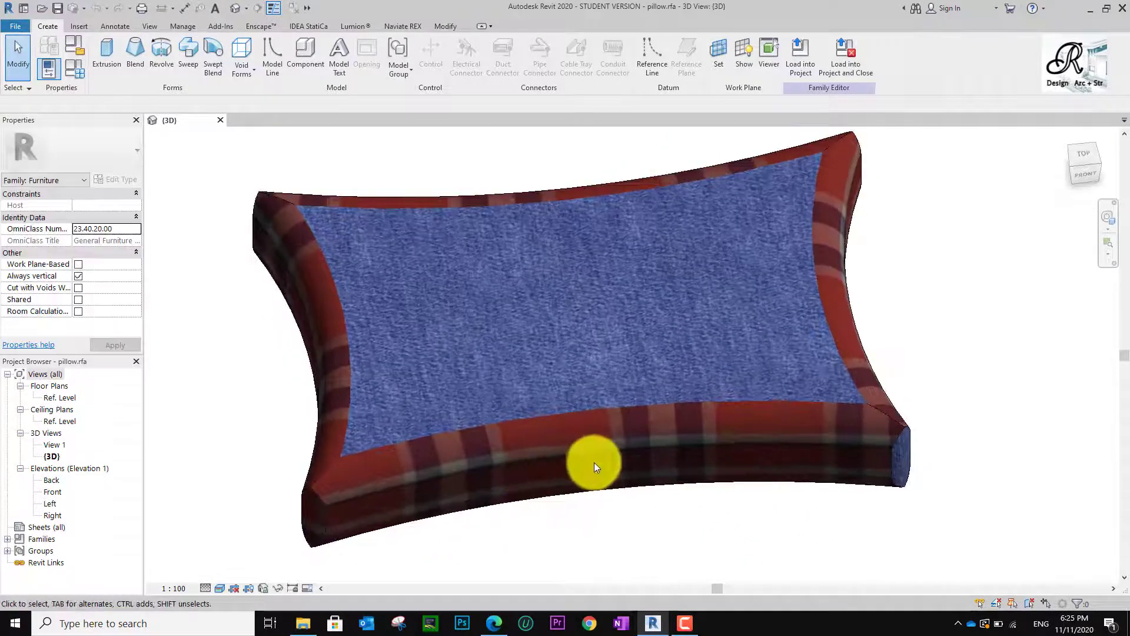
pyautogui.scroll(-1, 643, 469)
pyautogui.moveTo(643, 469); pyautogui.dragTo(671, 494, button='middle')
pyautogui.keyDown('shift'); pyautogui.moveTo(695, 458); pyautogui.dragTo(892, 364, button='middle'); pyautogui.keyUp('shift')
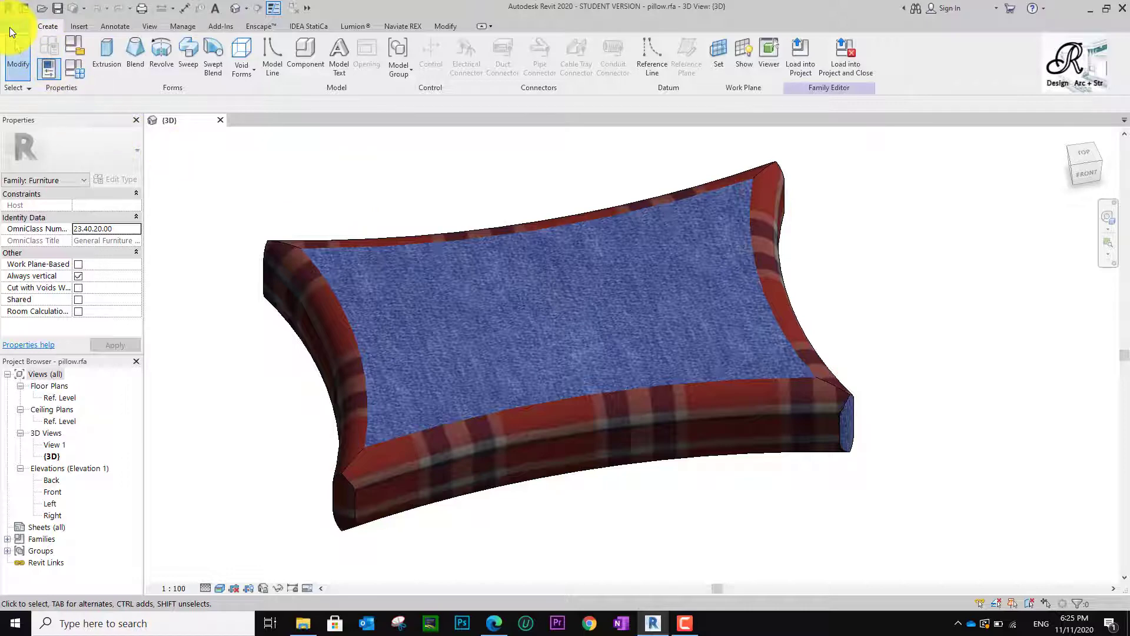
# Create a new family from the Metric Furniture.rft template.
pyautogui.click(19, 48)
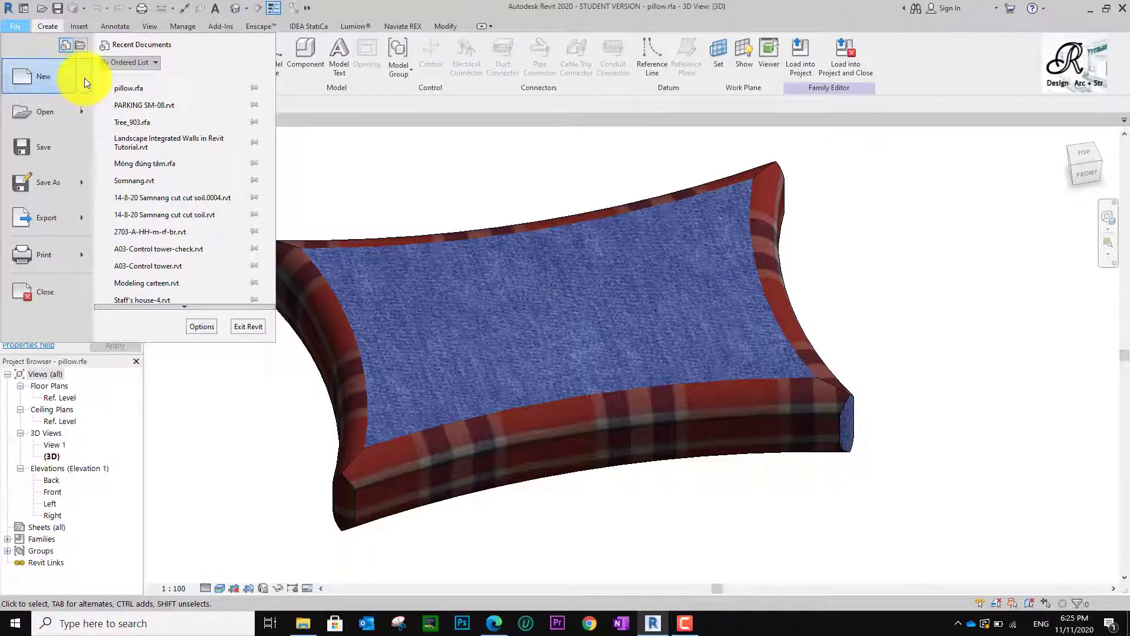
pyautogui.moveTo(84, 78)
pyautogui.click(198, 115)
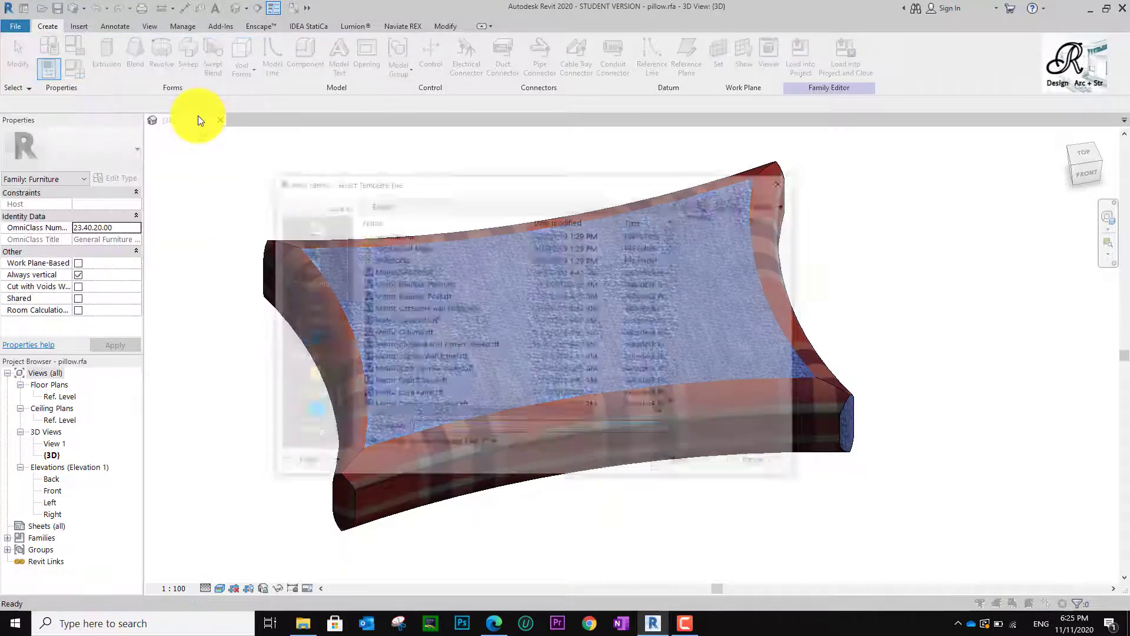
pyautogui.scroll(-6, 432, 356)
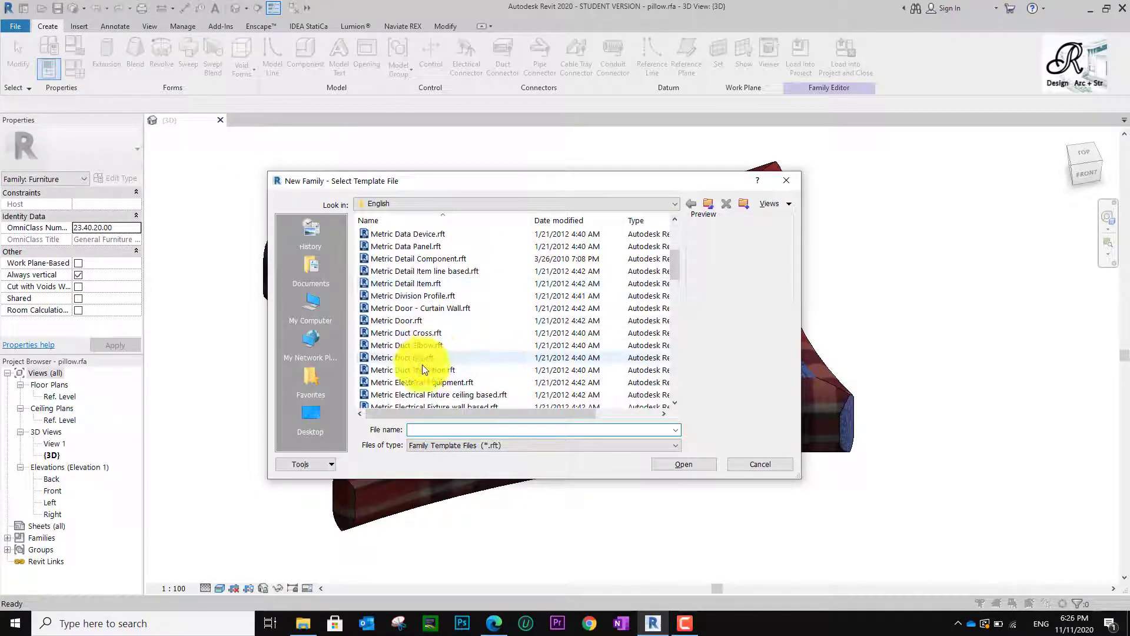
pyautogui.scroll(-2, 433, 395)
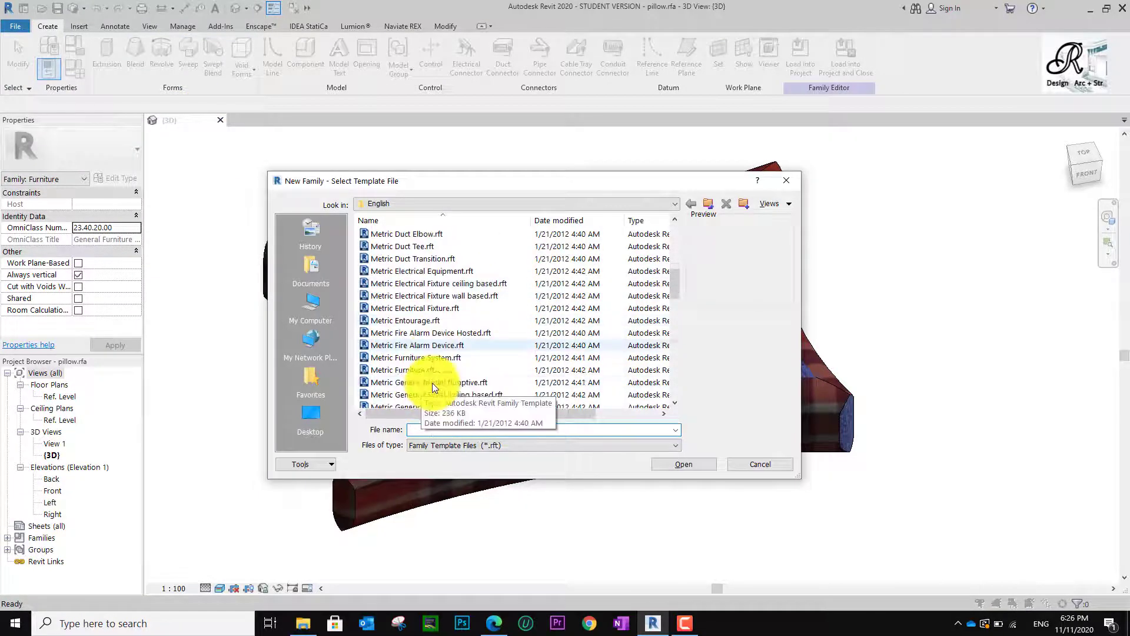
pyautogui.scroll(-2, 433, 383)
pyautogui.click(415, 333)
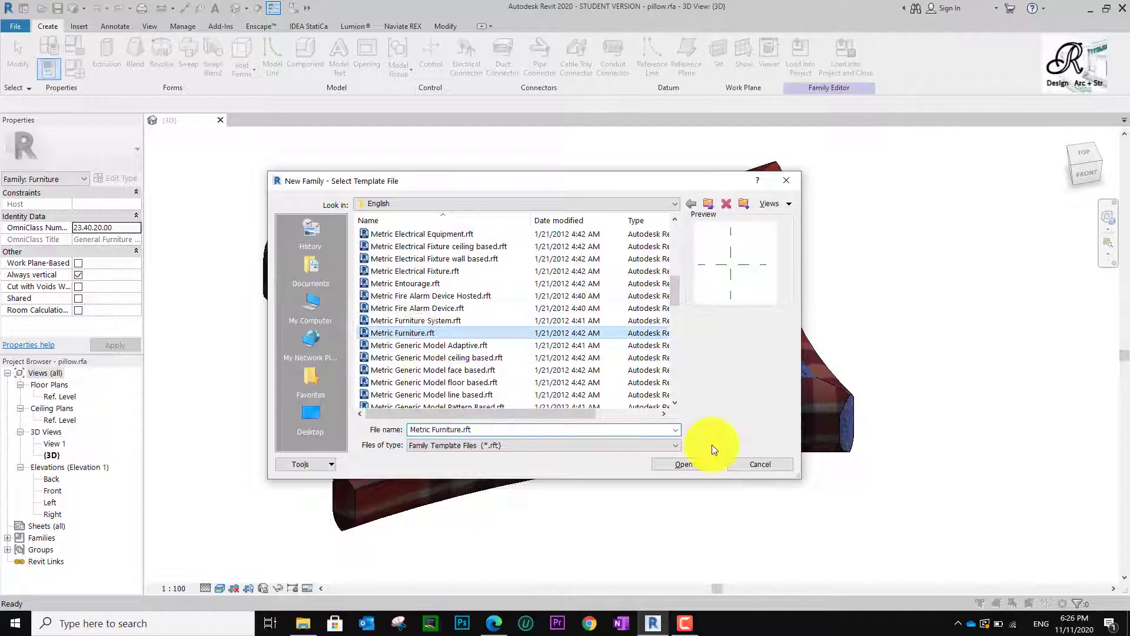
pyautogui.click(687, 465)
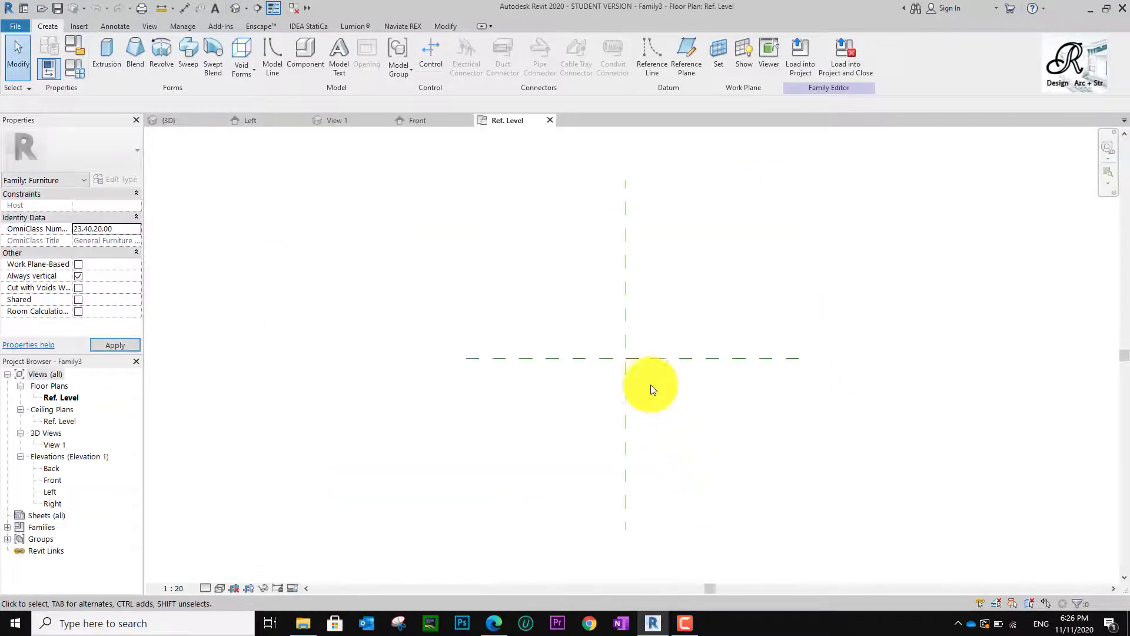
# Draw two horizontal reference planes, one above and one below the centre.
pyautogui.moveTo(607, 352); pyautogui.dragTo(571, 360, button='middle')
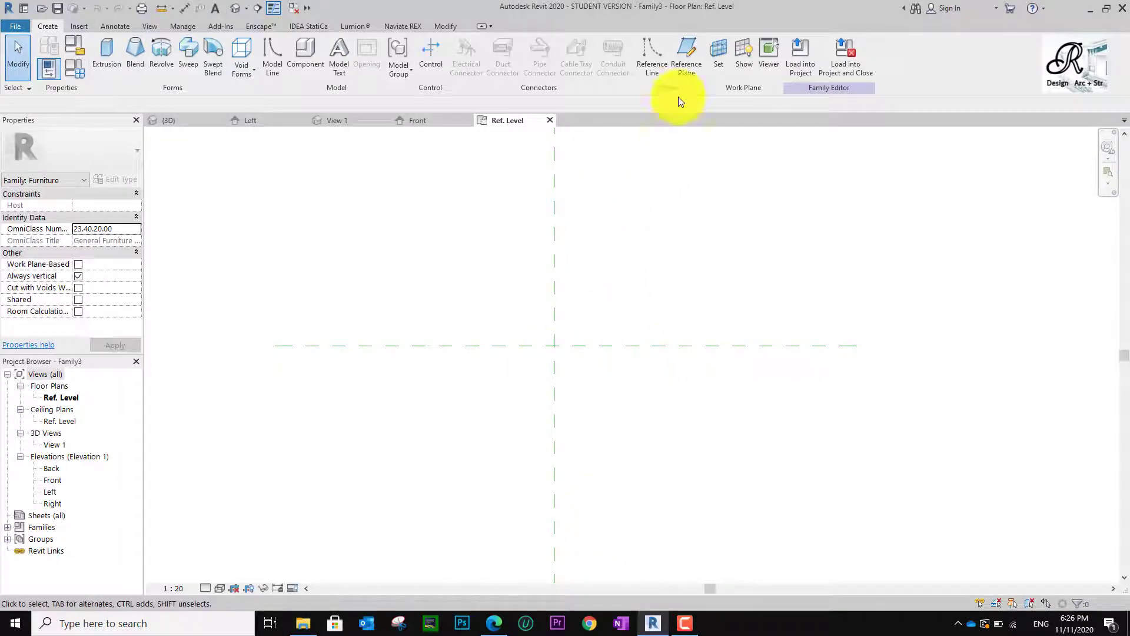
pyautogui.click(680, 56)
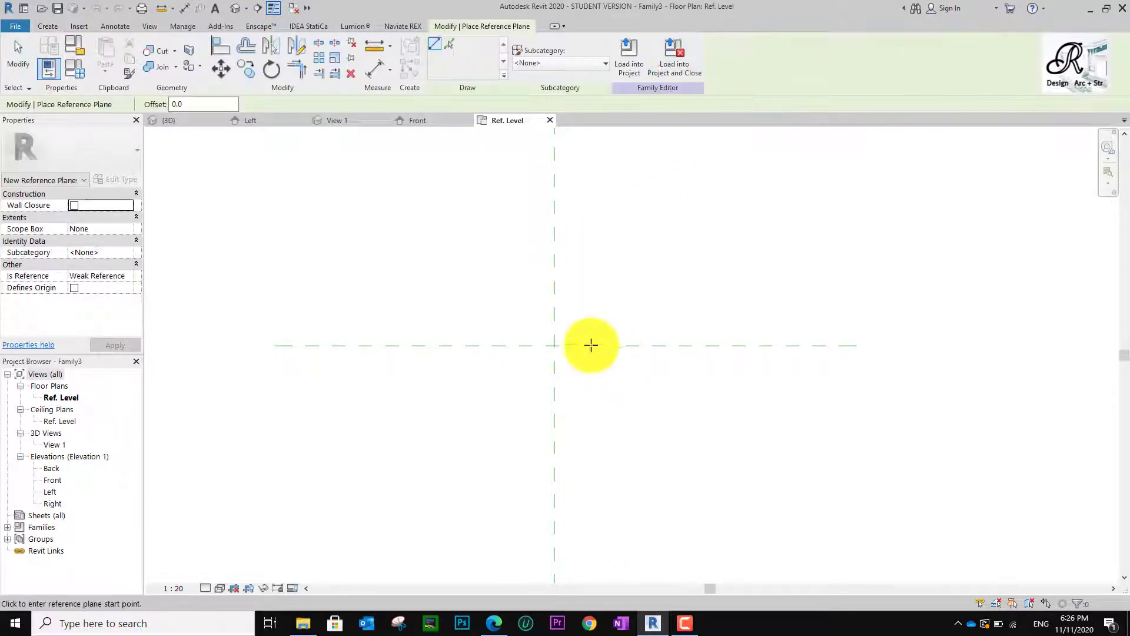
pyautogui.click(393, 294)
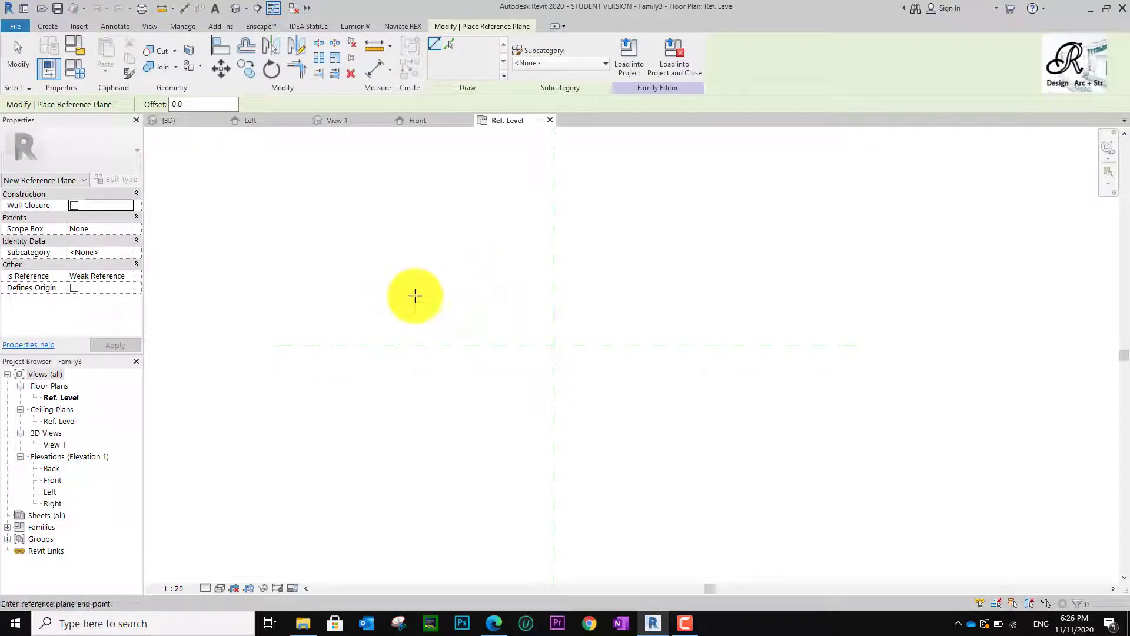
pyautogui.click(692, 297)
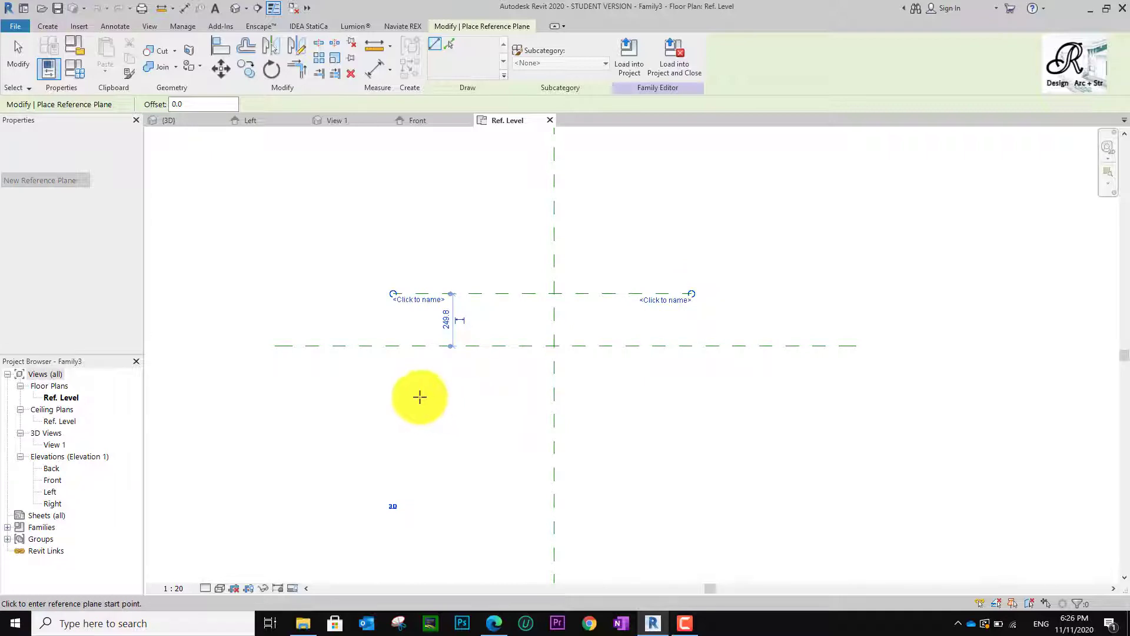
pyautogui.click(393, 396)
pyautogui.click(715, 396)
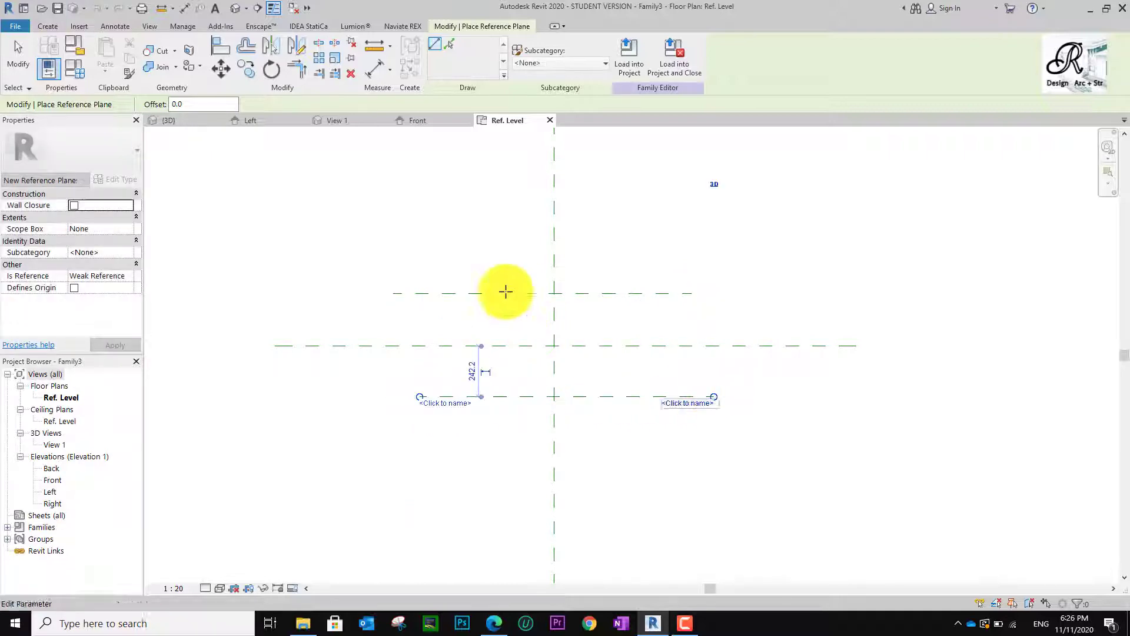
# Draw two vertical reference planes, one left and one right of the centre.
pyautogui.click(498, 234)
pyautogui.click(498, 469)
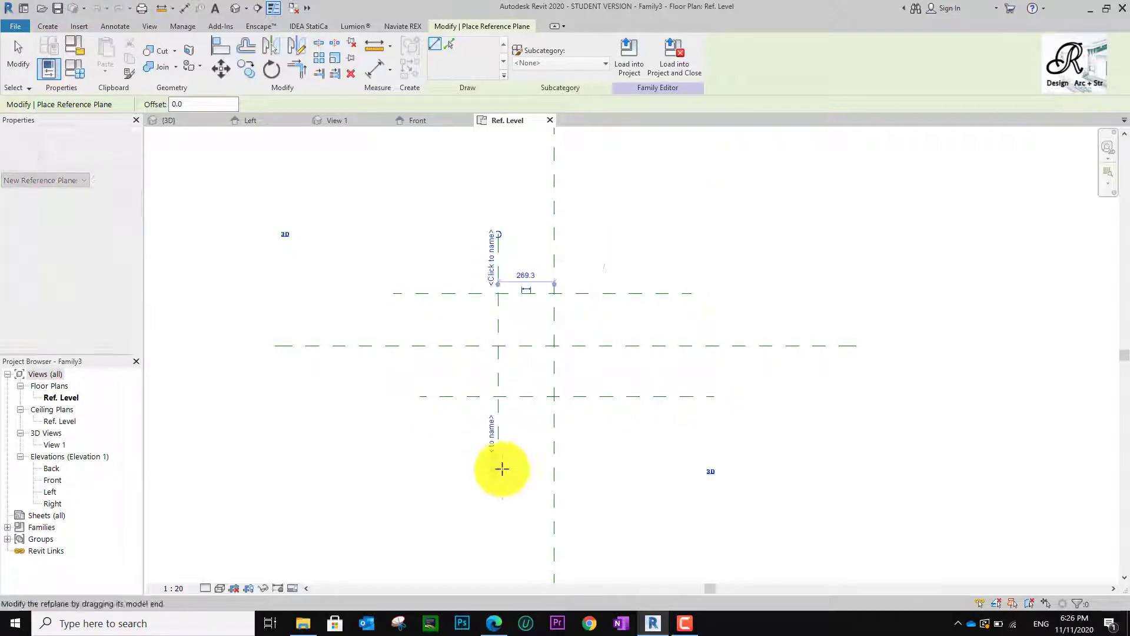
pyautogui.click(609, 227)
pyautogui.click(606, 469)
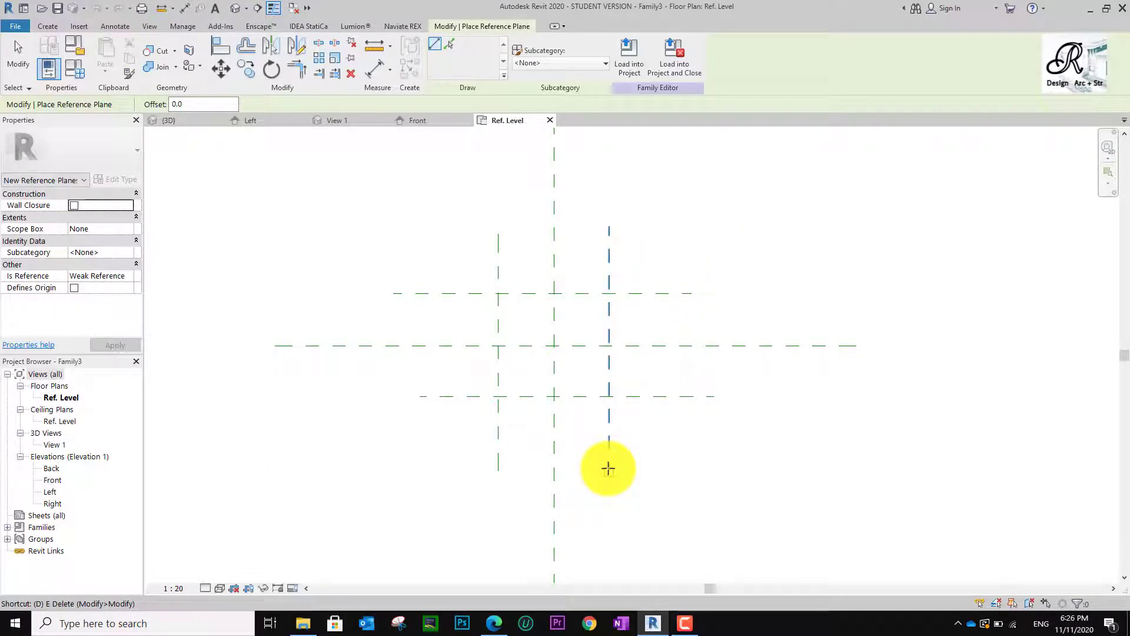
pyautogui.press('Escape')
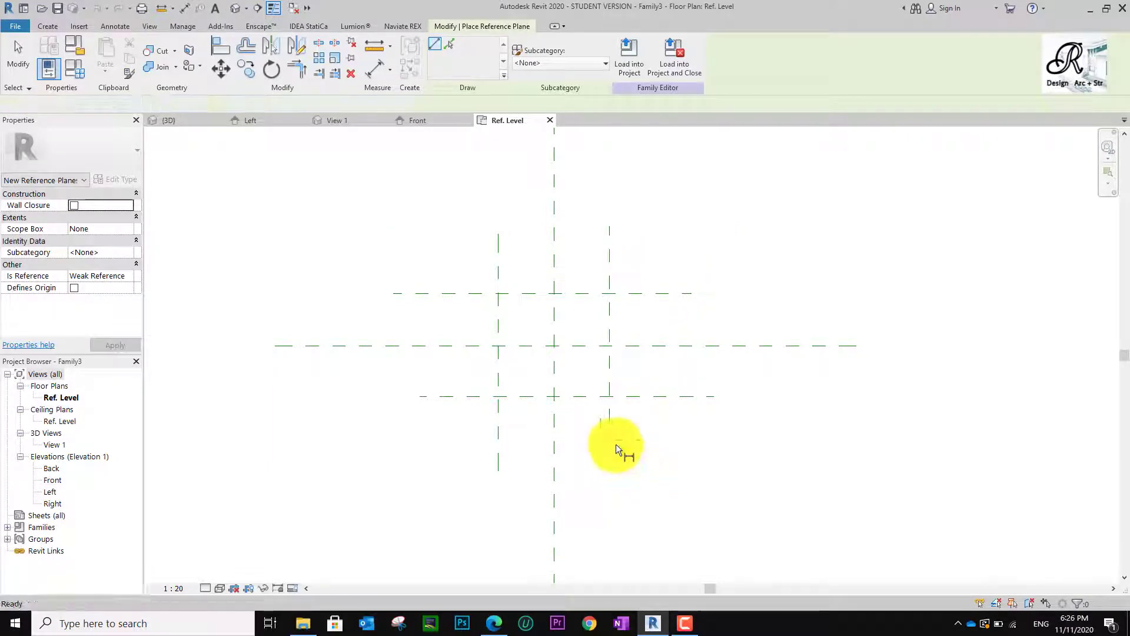
# Dimension the vertical planes with an EQ chain and an overall 524 width dimension.
pyautogui.press('d')
pyautogui.press('i')
pyautogui.click(498, 266)
pyautogui.click(554, 275)
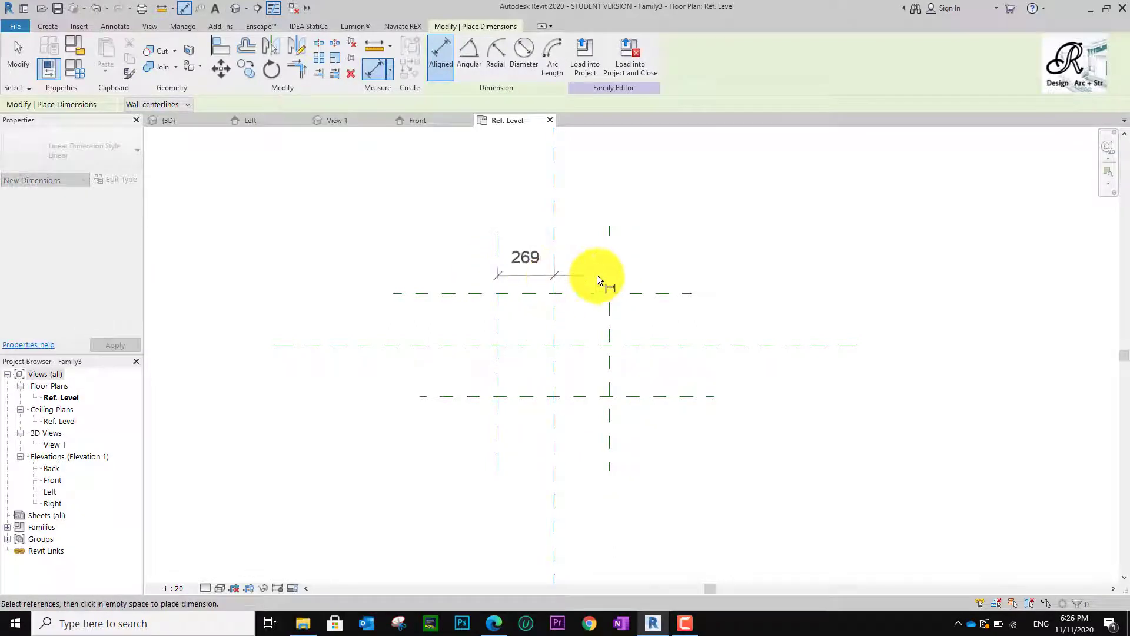
pyautogui.click(609, 271)
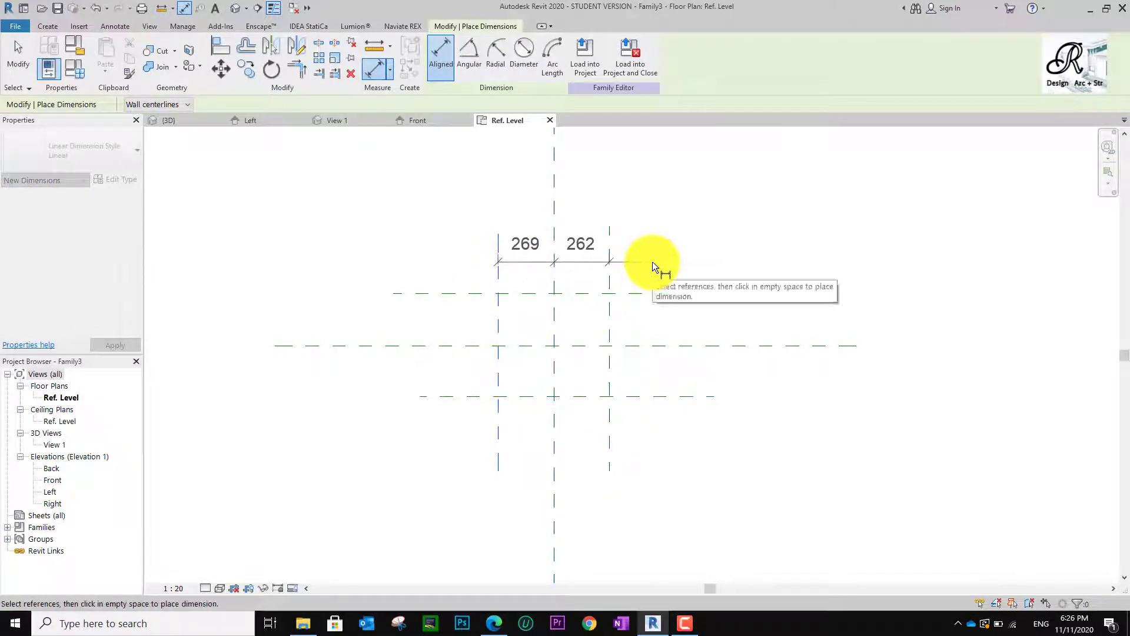
pyautogui.click(652, 266)
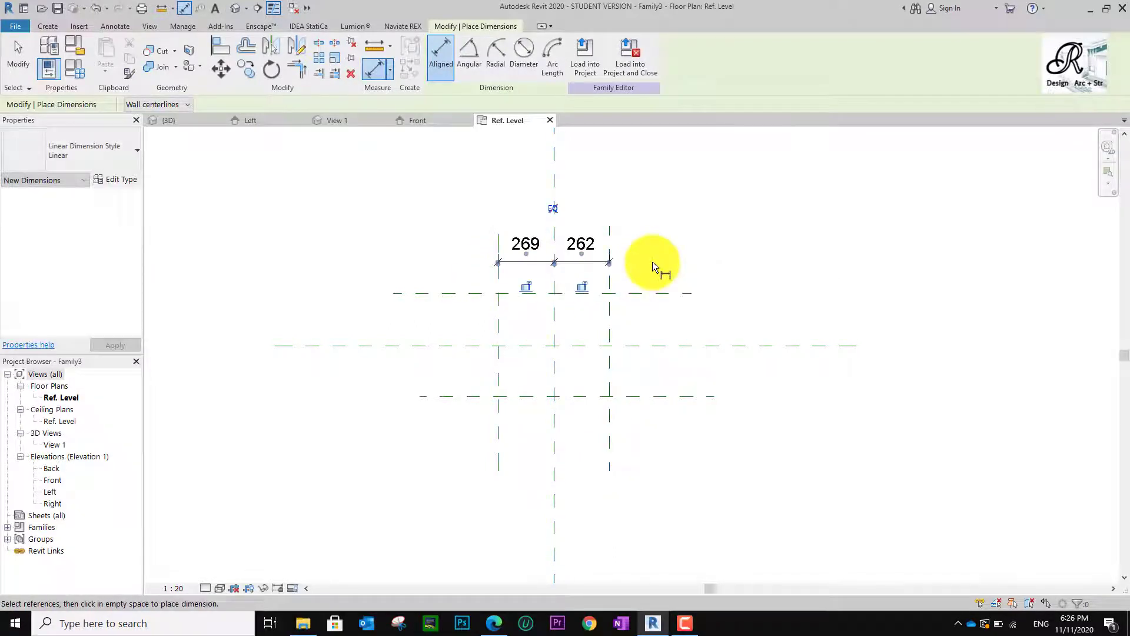
pyautogui.click(551, 209)
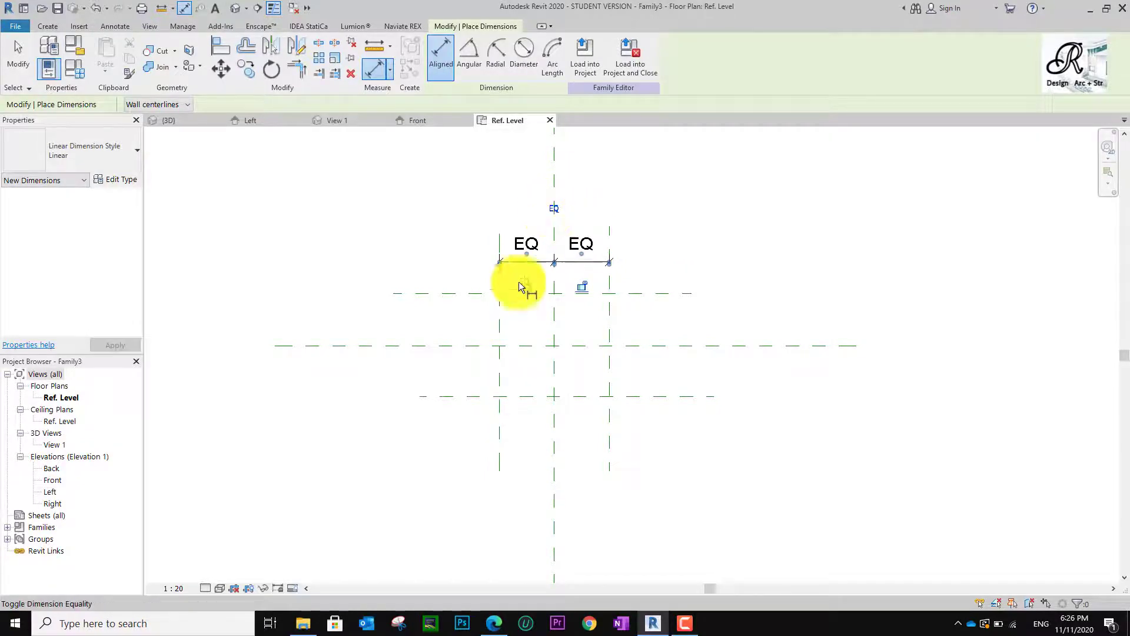
pyautogui.click(500, 307)
pyautogui.click(609, 316)
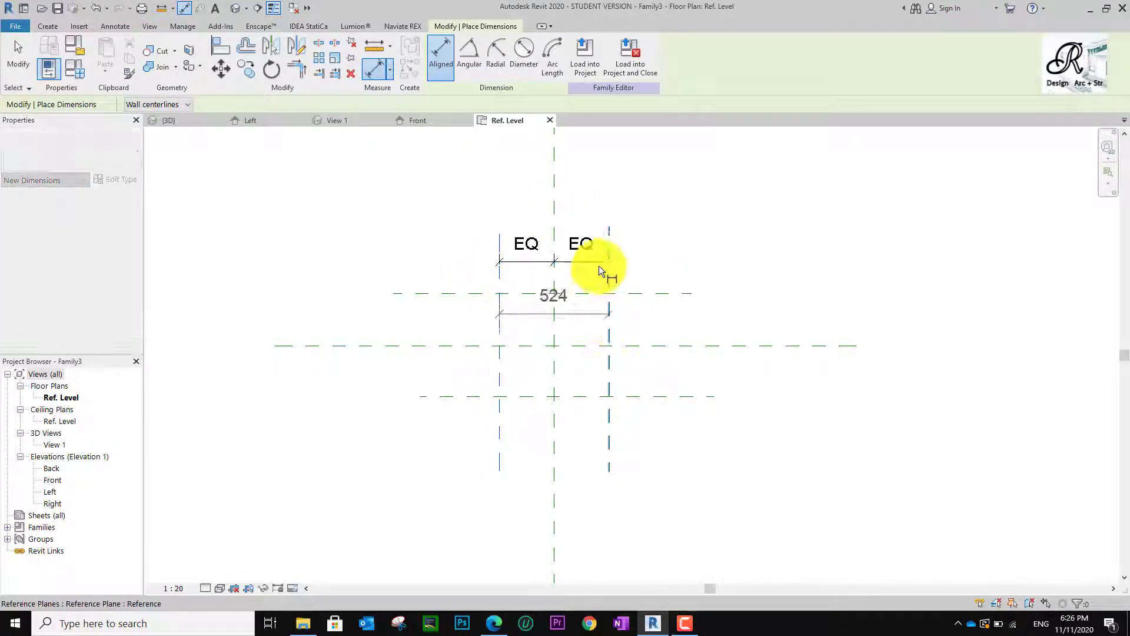
pyautogui.click(655, 210)
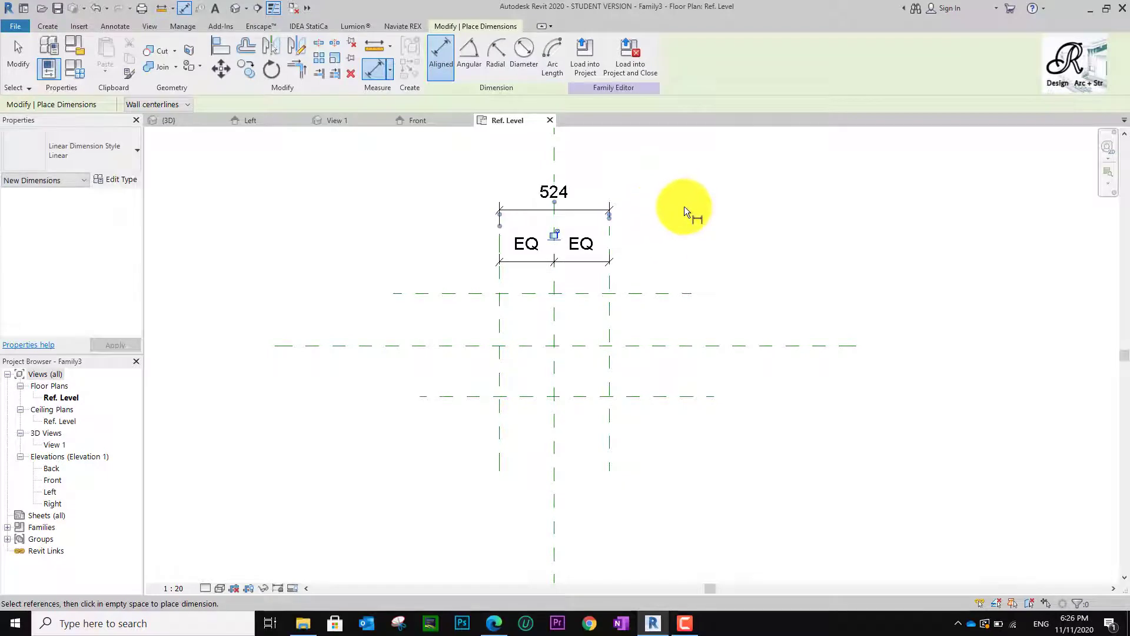
# Dimension the horizontal planes with an EQ chain and an overall 484 depth dimension.
pyautogui.click(670, 396)
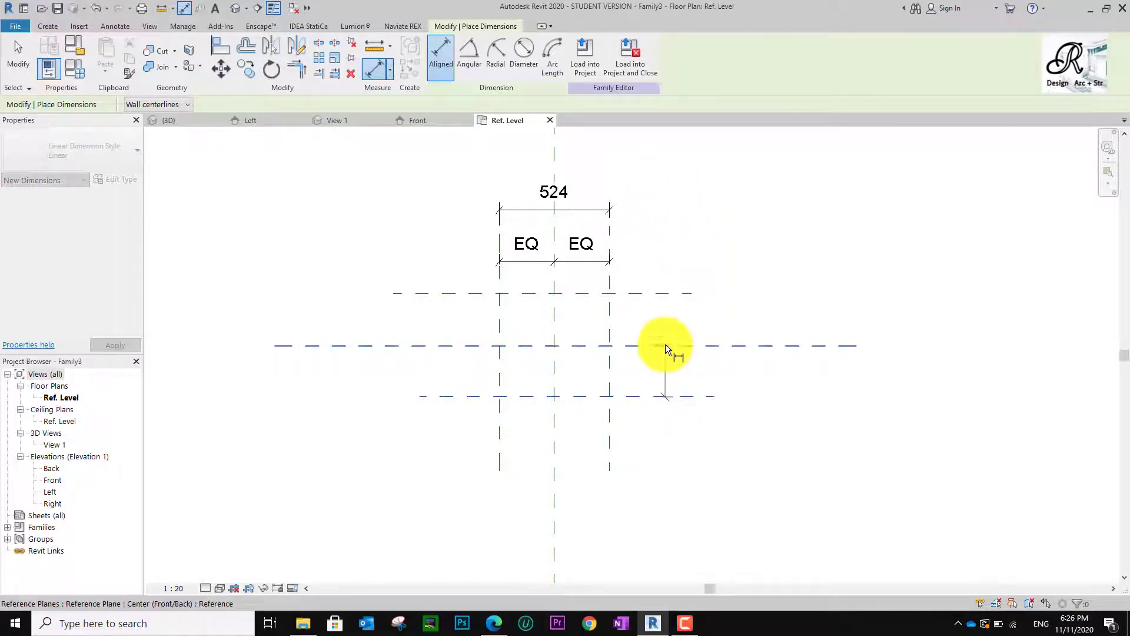
pyautogui.click(665, 345)
pyautogui.click(657, 294)
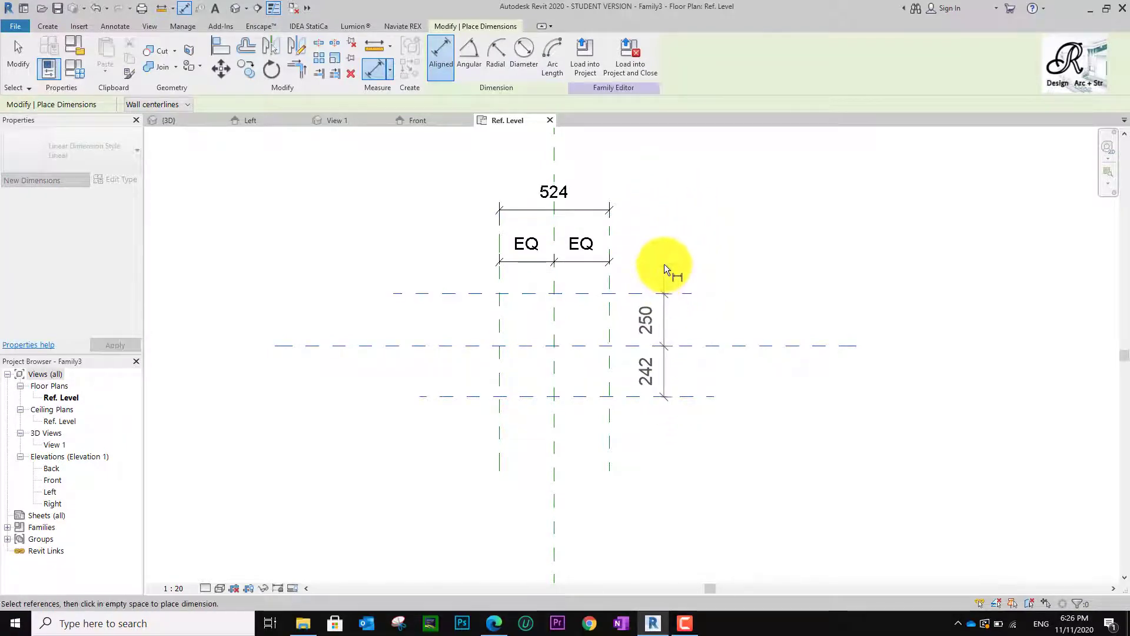
pyautogui.click(684, 263)
pyautogui.click(737, 345)
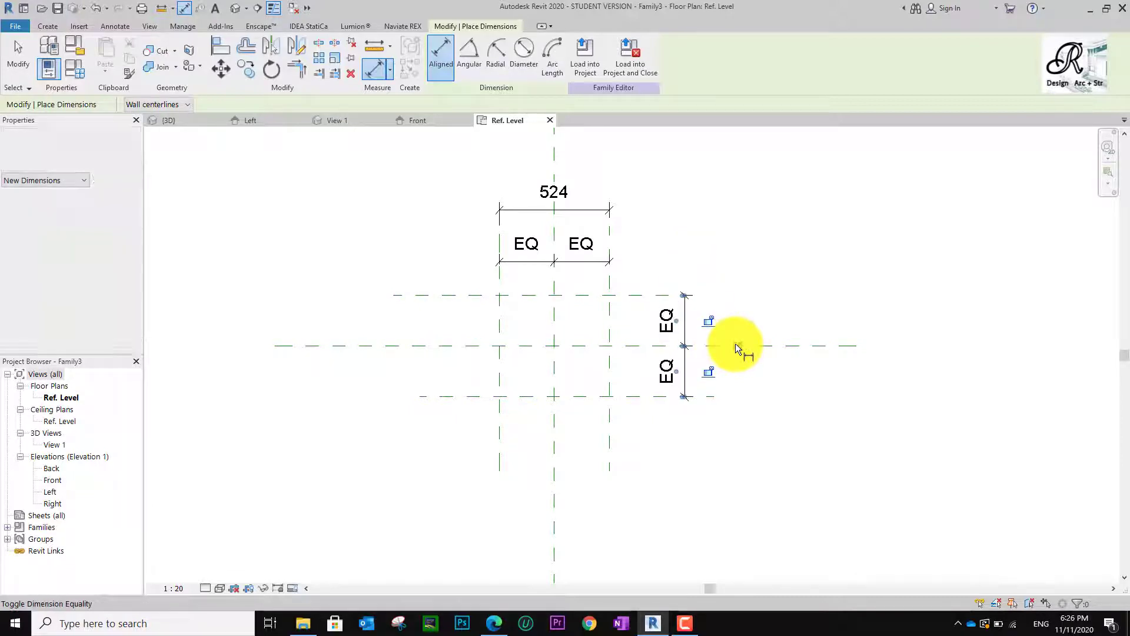
pyautogui.click(646, 396)
pyautogui.click(644, 295)
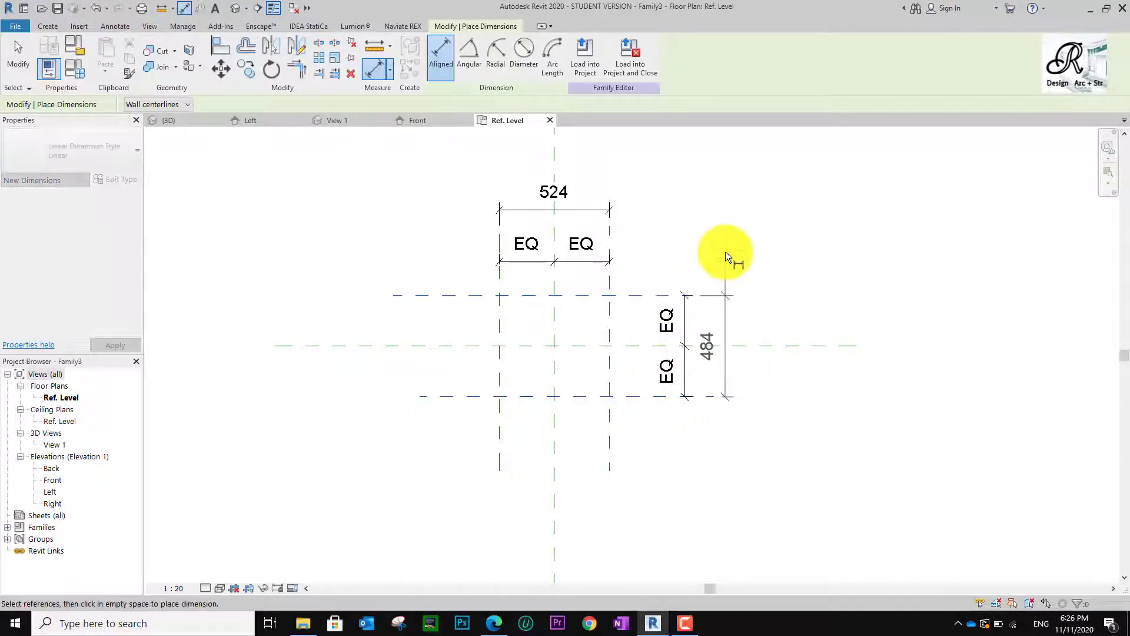
pyautogui.click(723, 247)
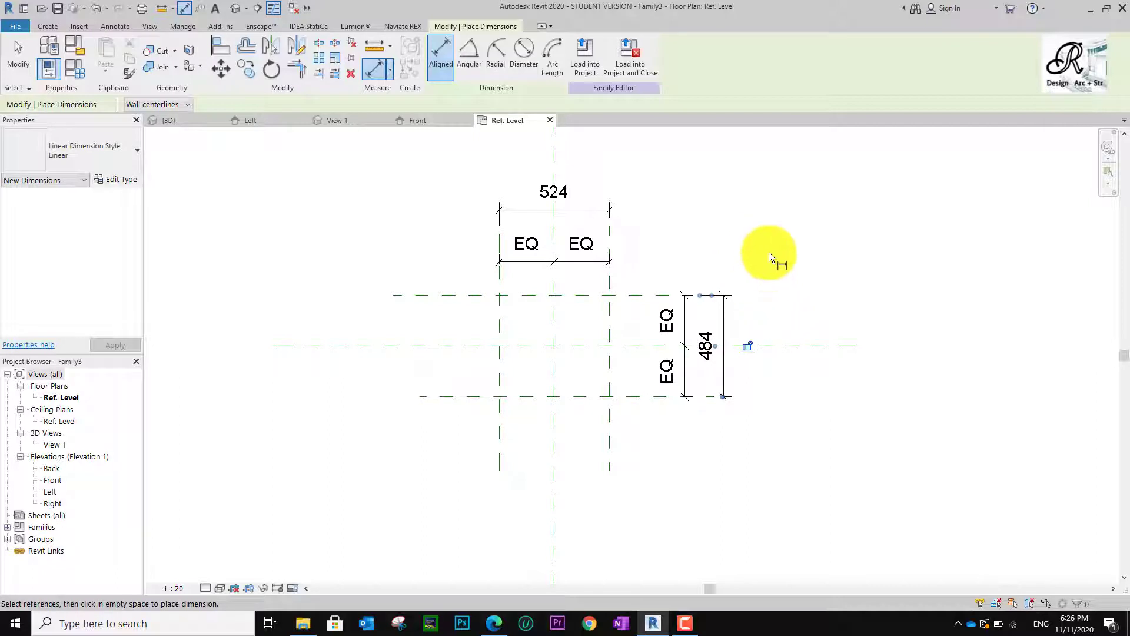
pyautogui.press('Escape')
pyautogui.press('Escape')
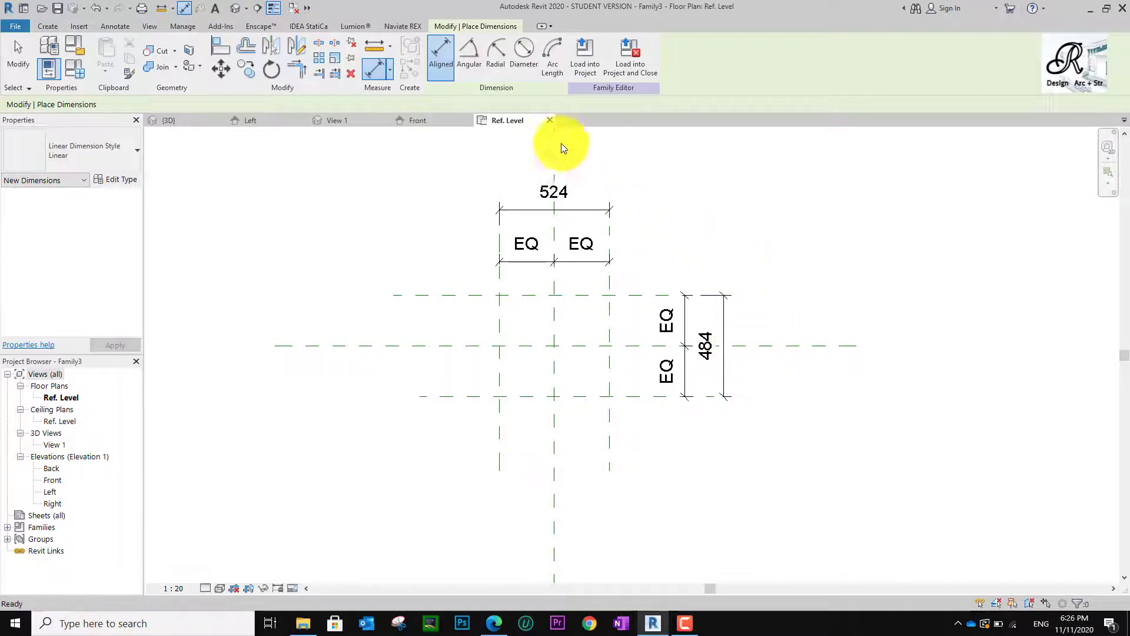
# Label the overall 524 dimension with a new Type parameter named L.
pyautogui.click(572, 209)
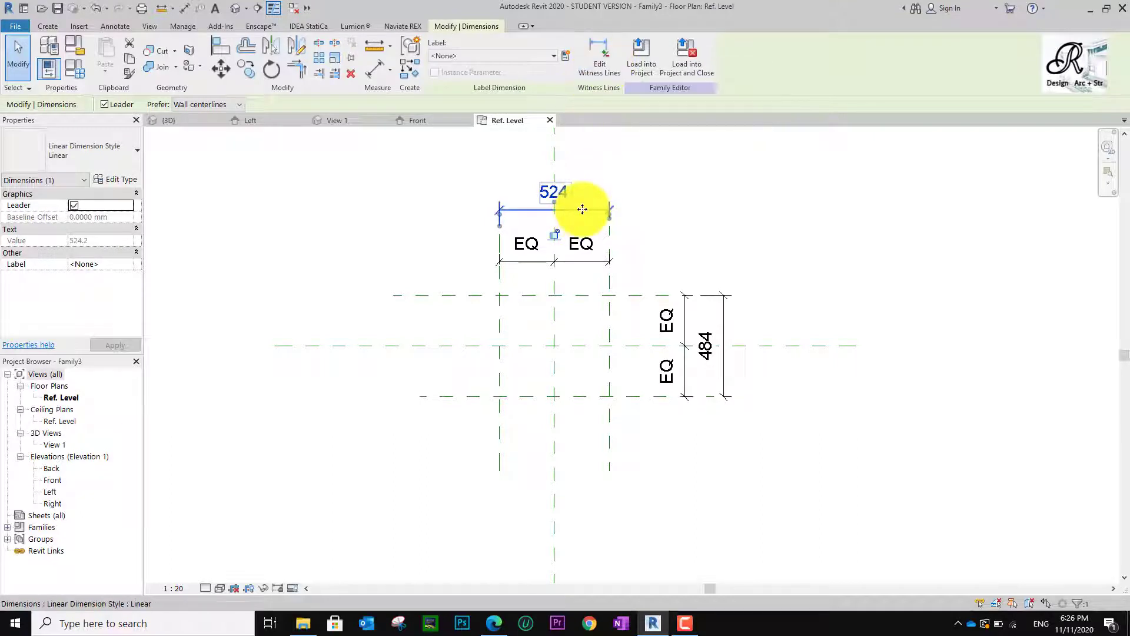
pyautogui.click(567, 58)
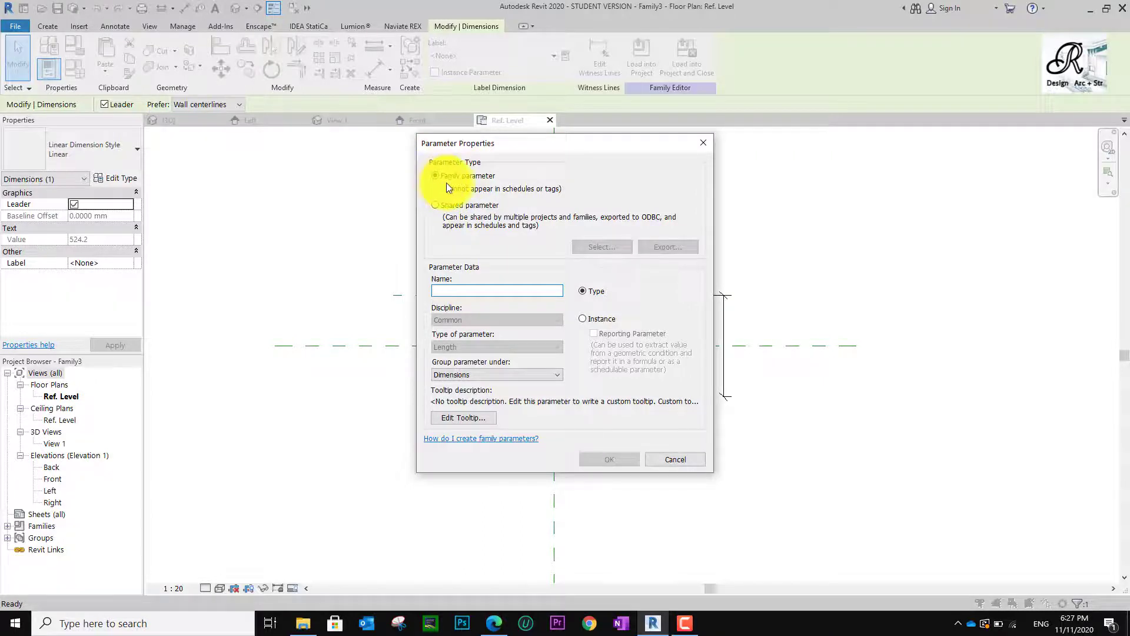
pyautogui.click(479, 289)
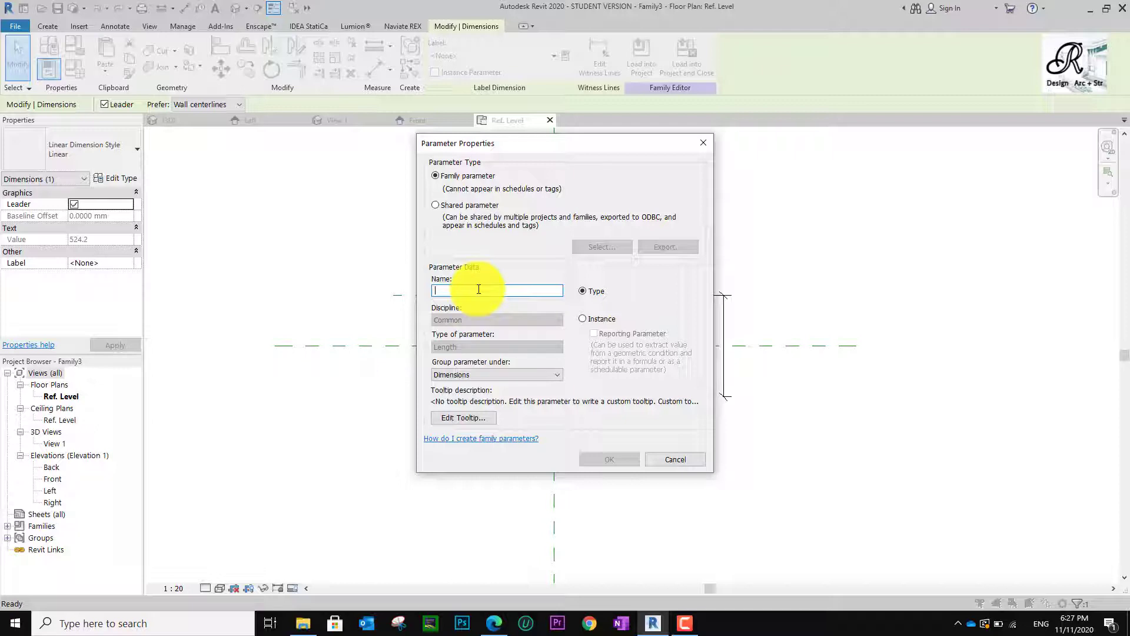
pyautogui.click(608, 457)
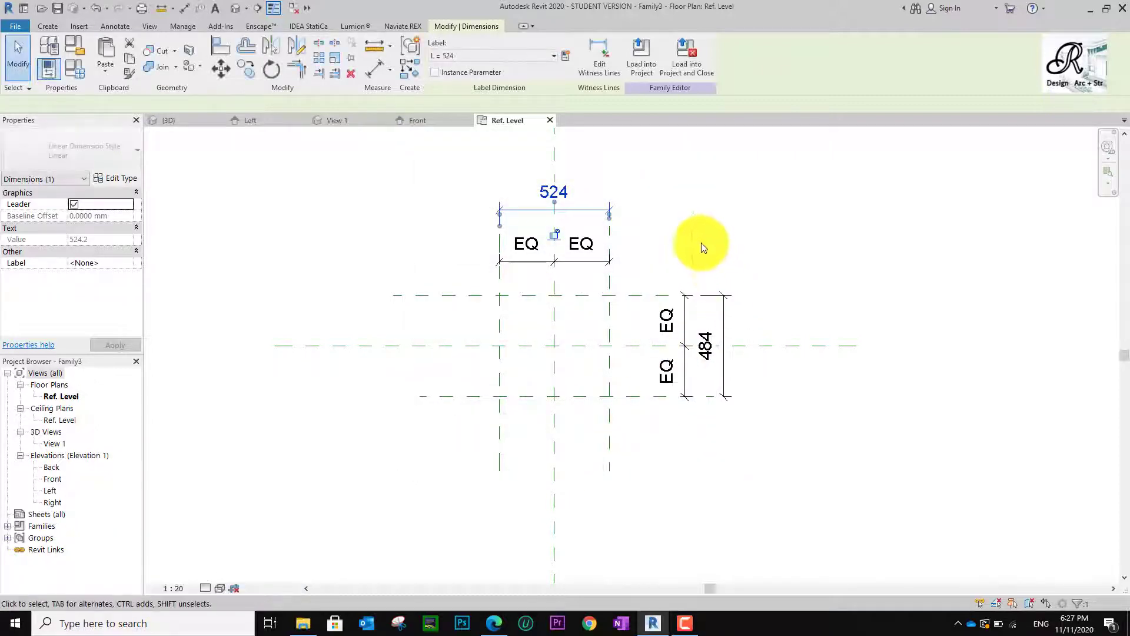
pyautogui.click(716, 210)
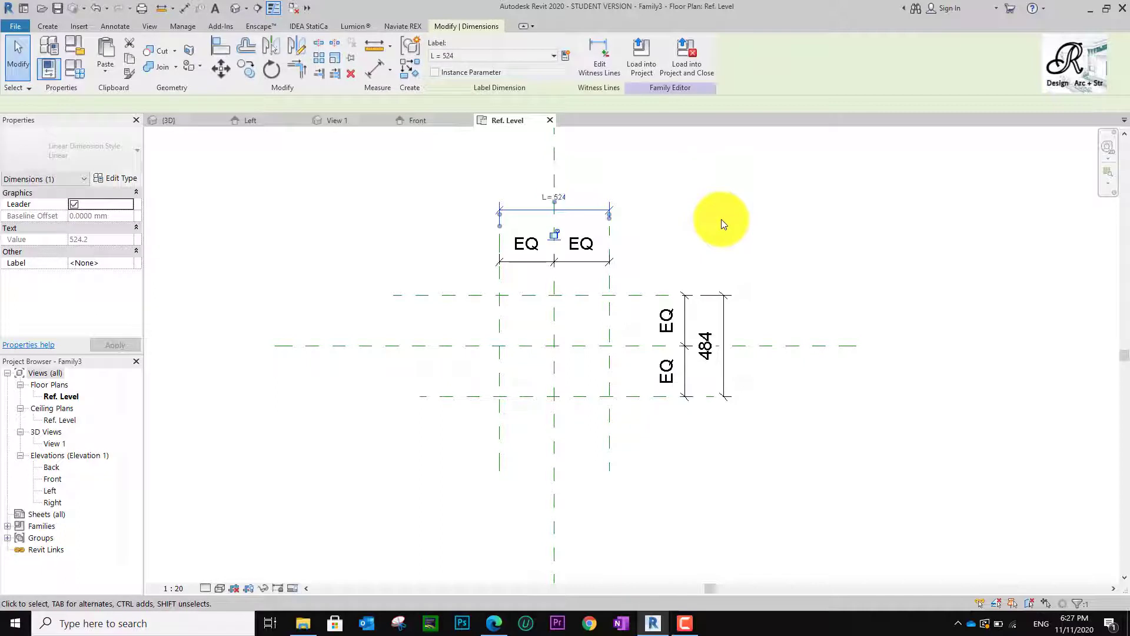
# Label the overall 484 dimension with a new Type parameter named W.
pyautogui.click(722, 334)
pyautogui.click(565, 55)
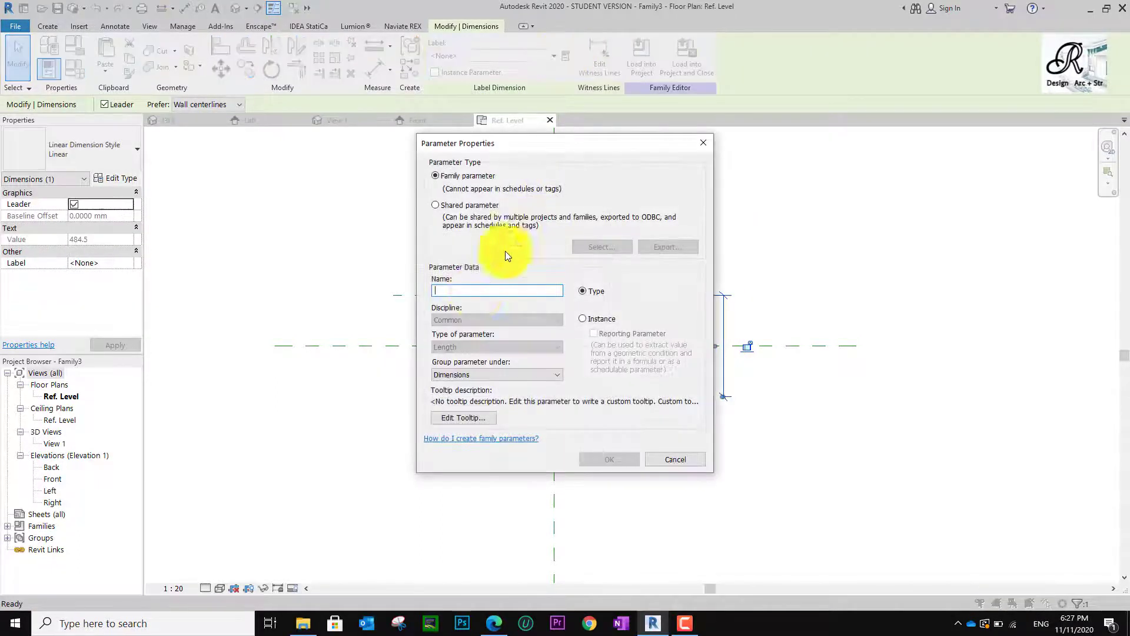
pyautogui.write('W')
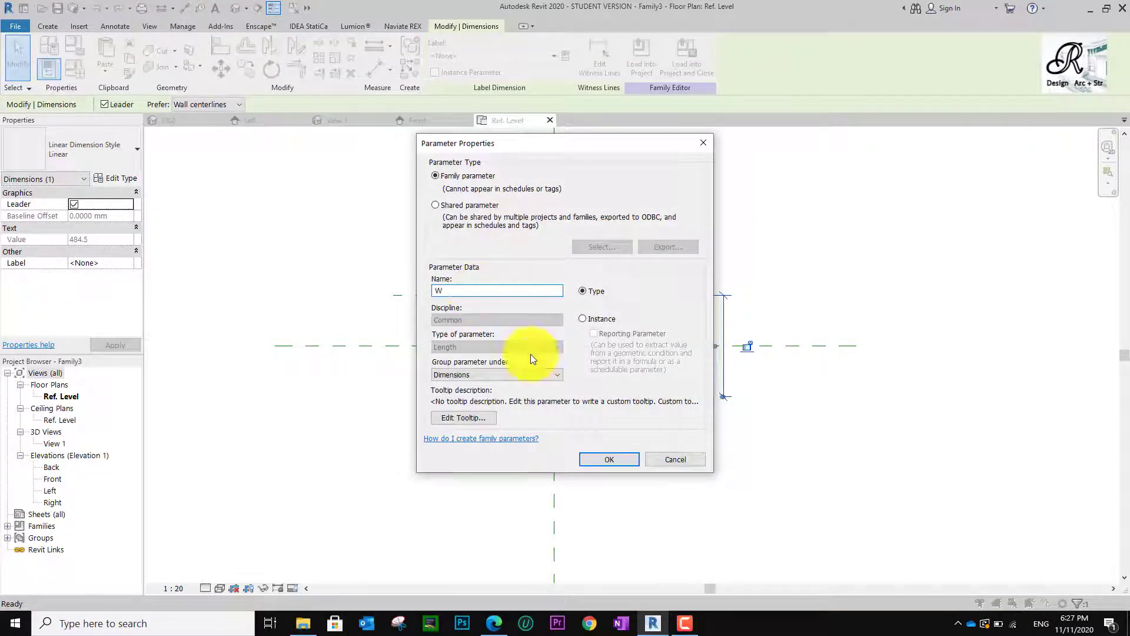
pyautogui.click(608, 455)
pyautogui.click(797, 265)
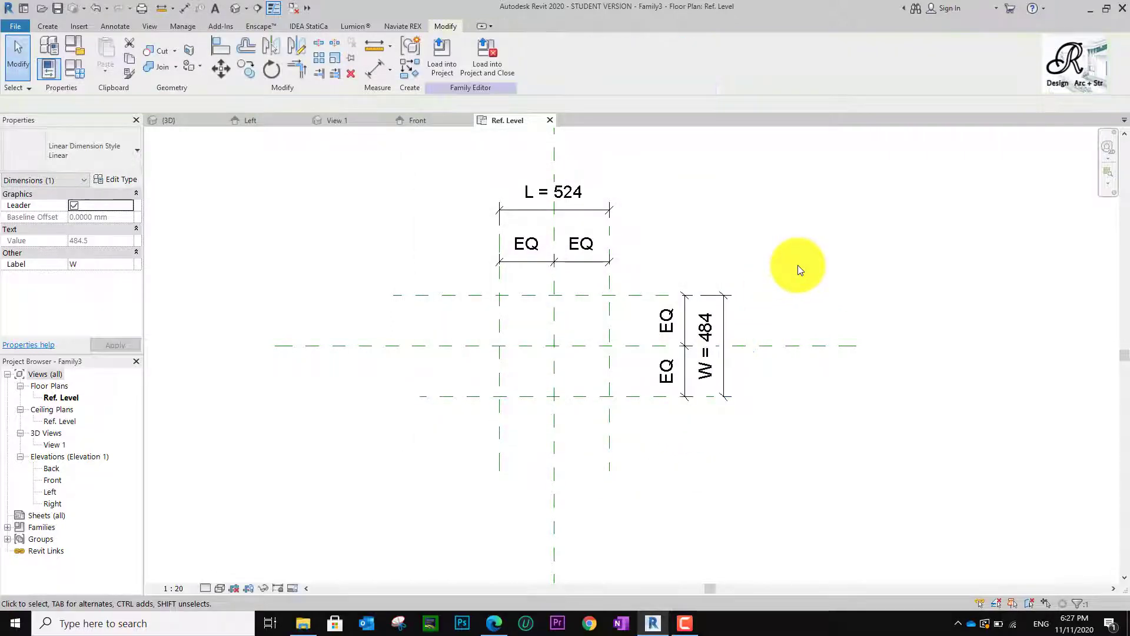
# In Family Types, set L to 300 and W to 200 and apply the values.
pyautogui.click(77, 68)
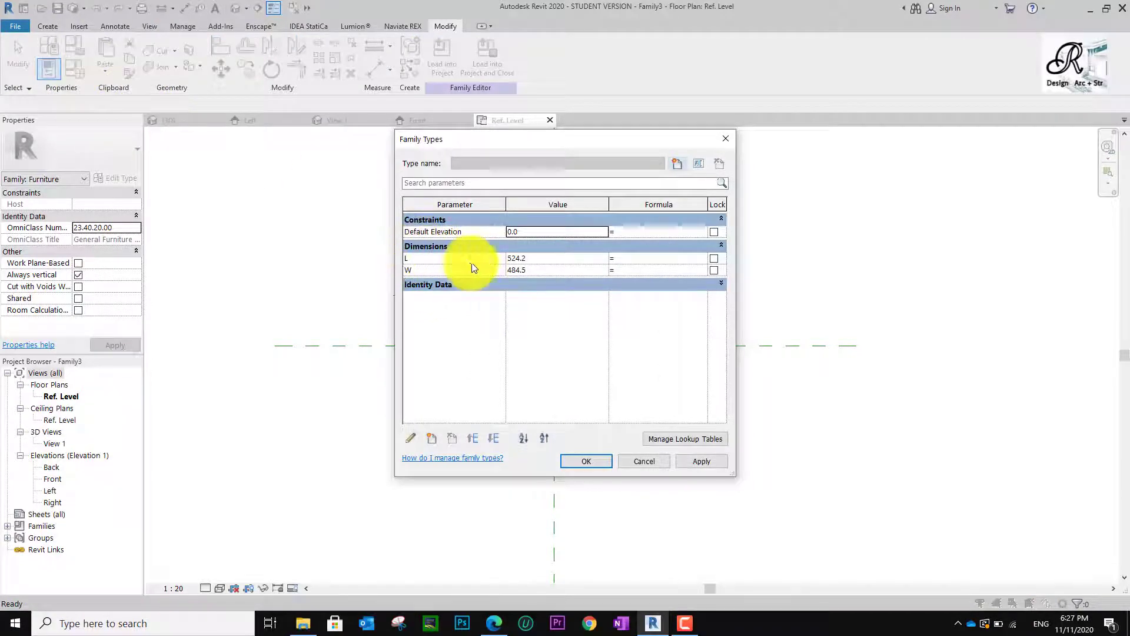
pyautogui.write('300')
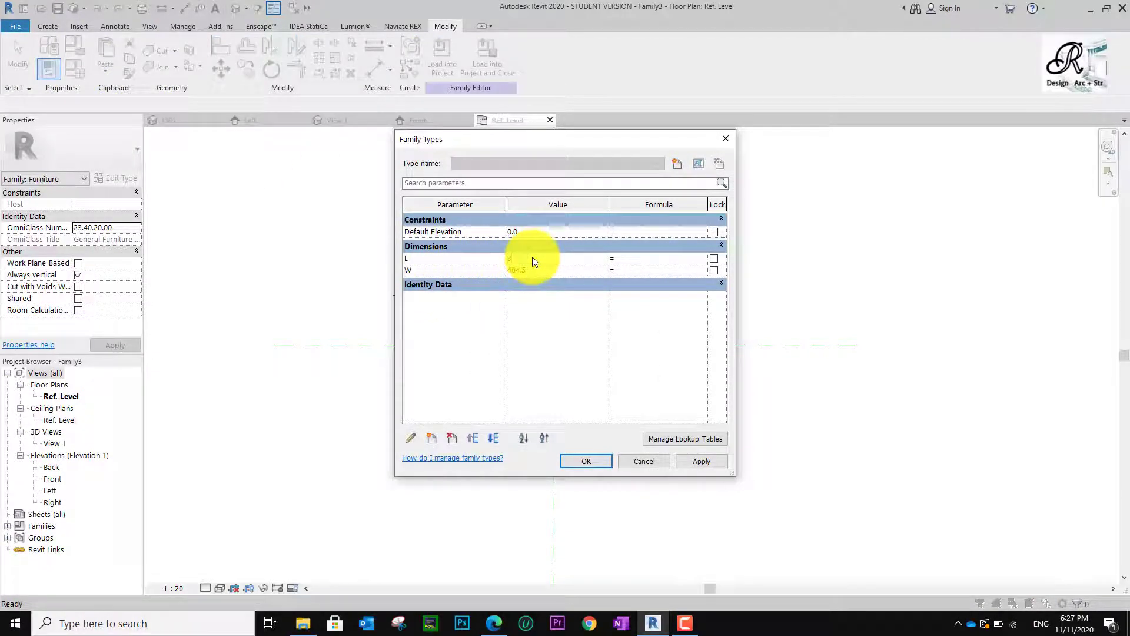
pyautogui.click(538, 268)
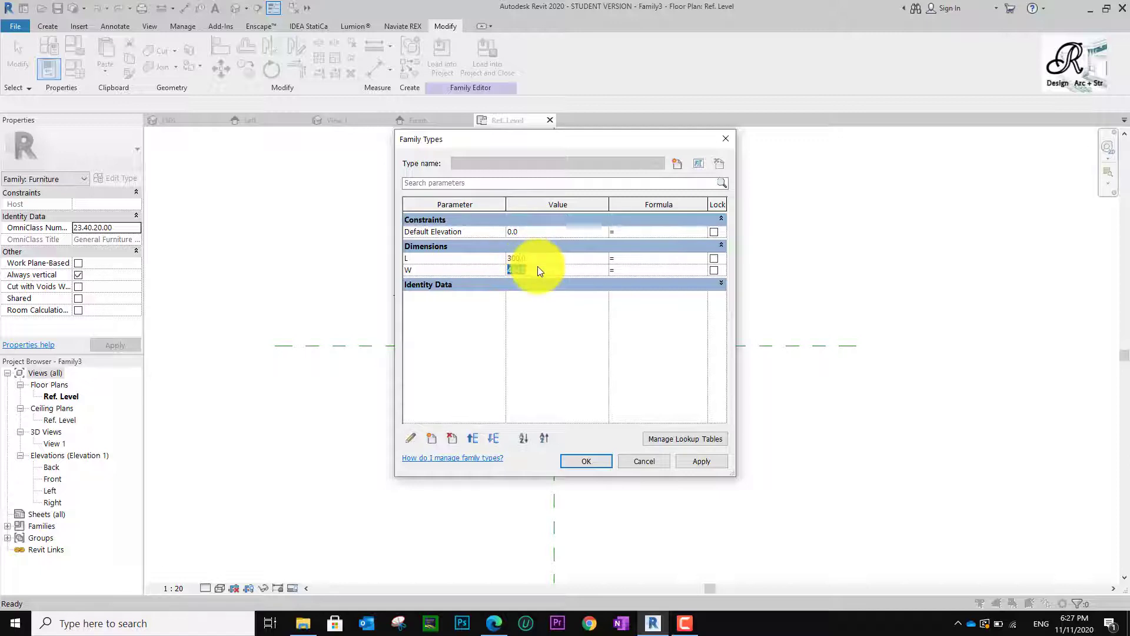
pyautogui.write('200')
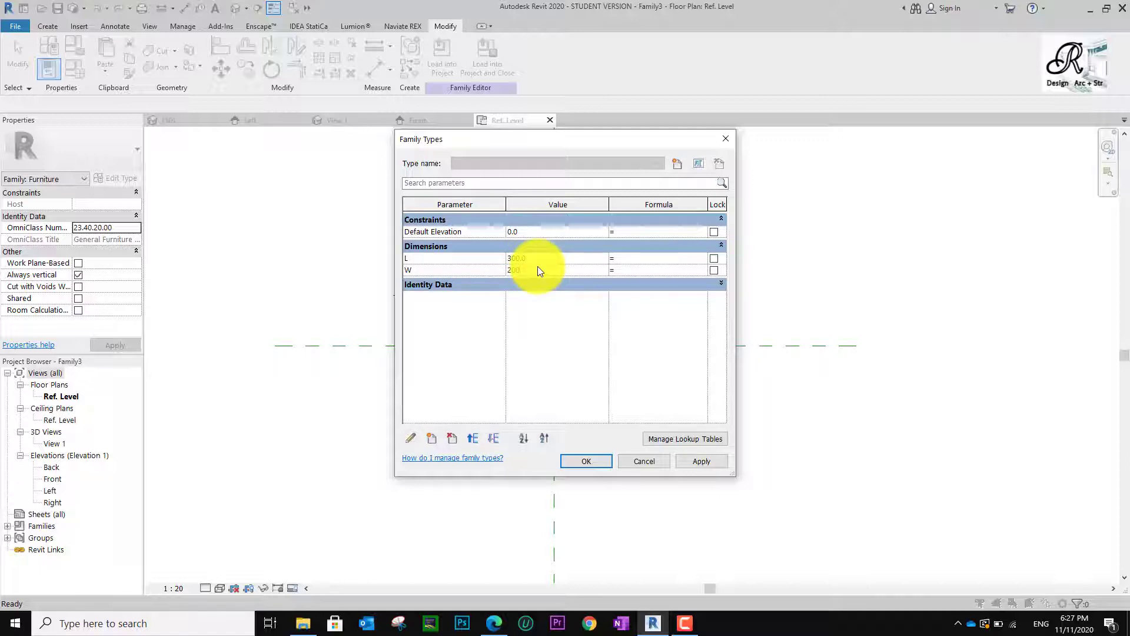
pyautogui.press('Tab')
pyautogui.click(700, 462)
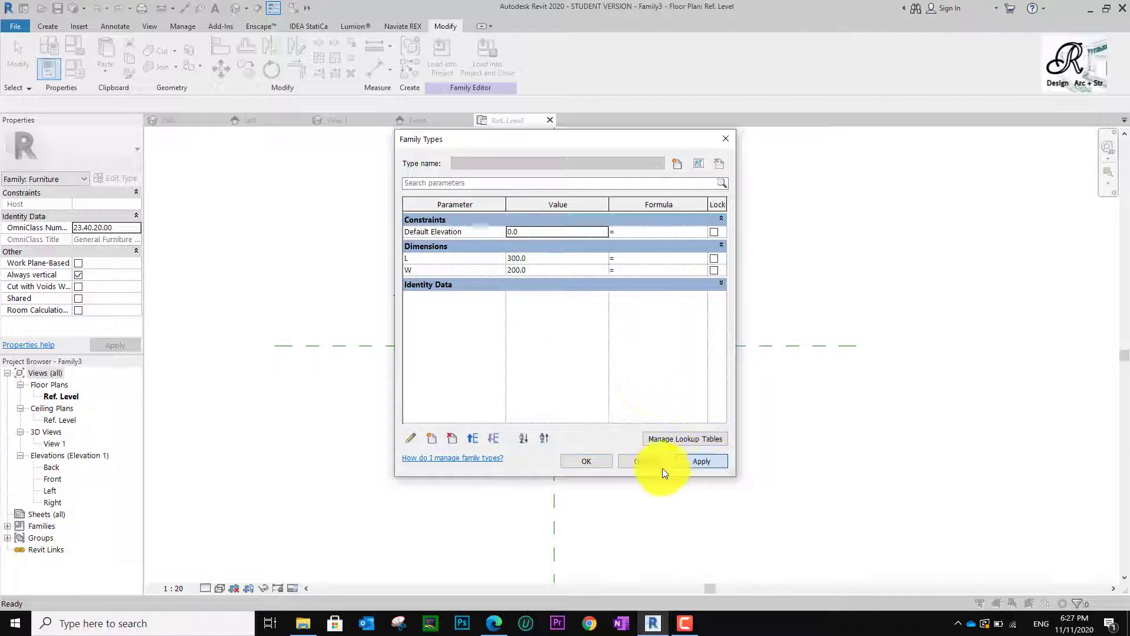
pyautogui.click(590, 465)
pyautogui.scroll(5, 571, 352)
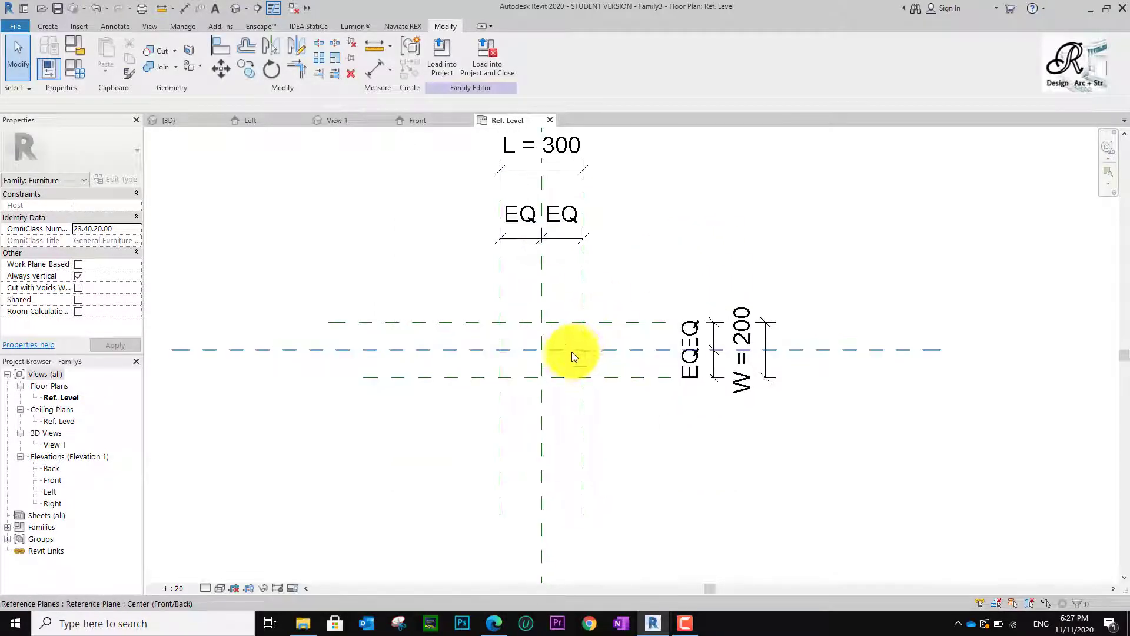
pyautogui.moveTo(577, 466); pyautogui.dragTo(552, 440, button='middle')
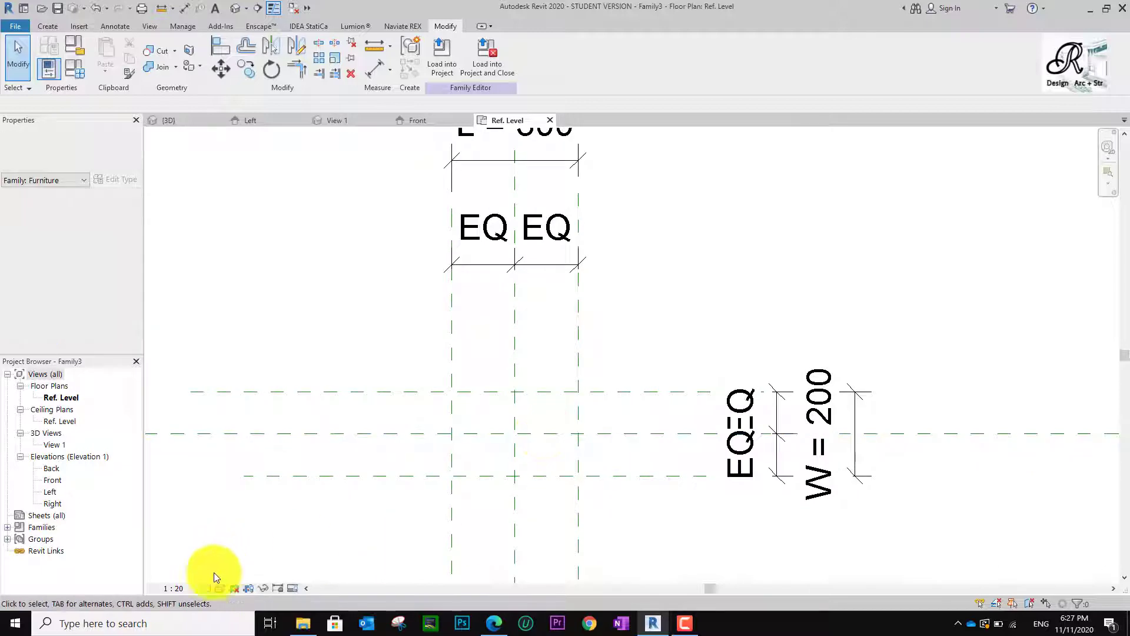
pyautogui.click(203, 588)
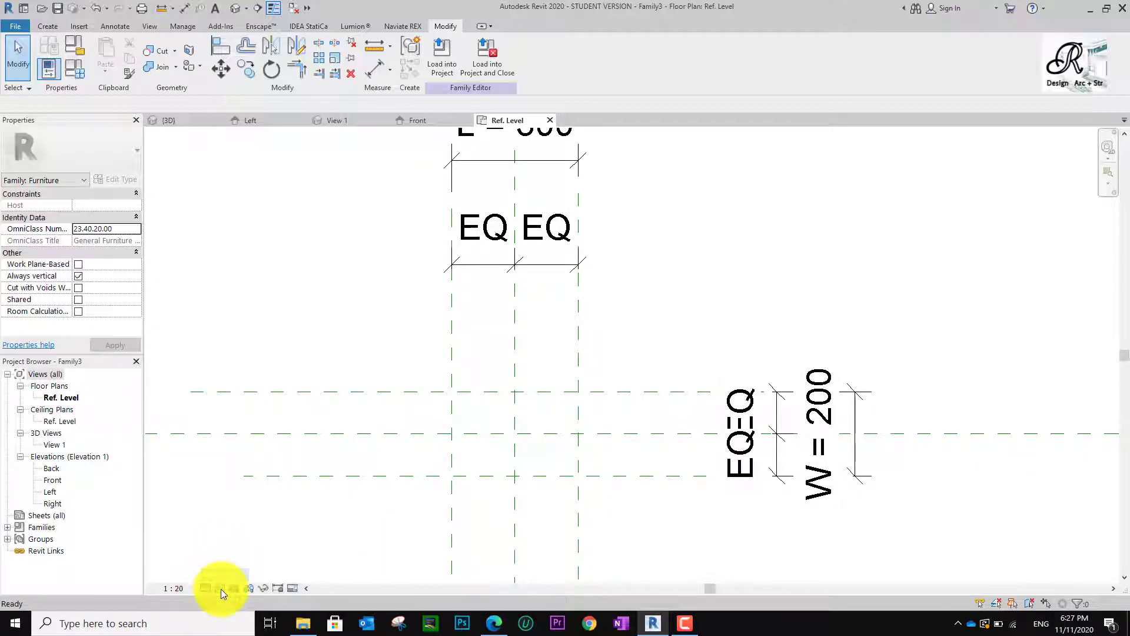
# Change the plan's visual style and set its view scale to 1:10.
pyautogui.click(221, 589)
pyautogui.click(271, 557)
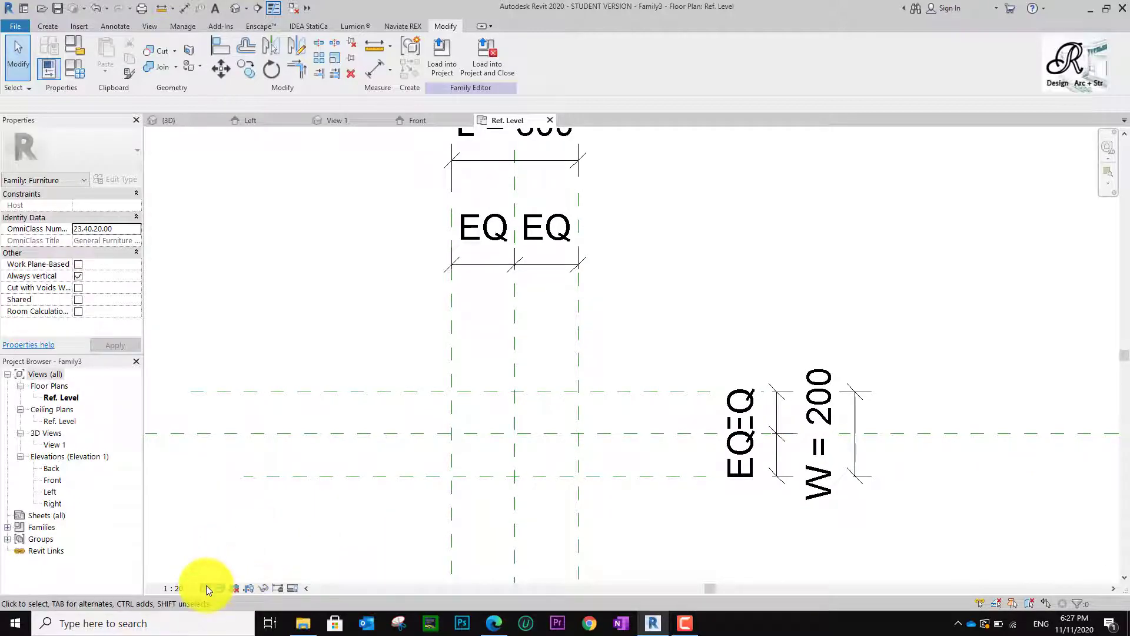
pyautogui.click(179, 586)
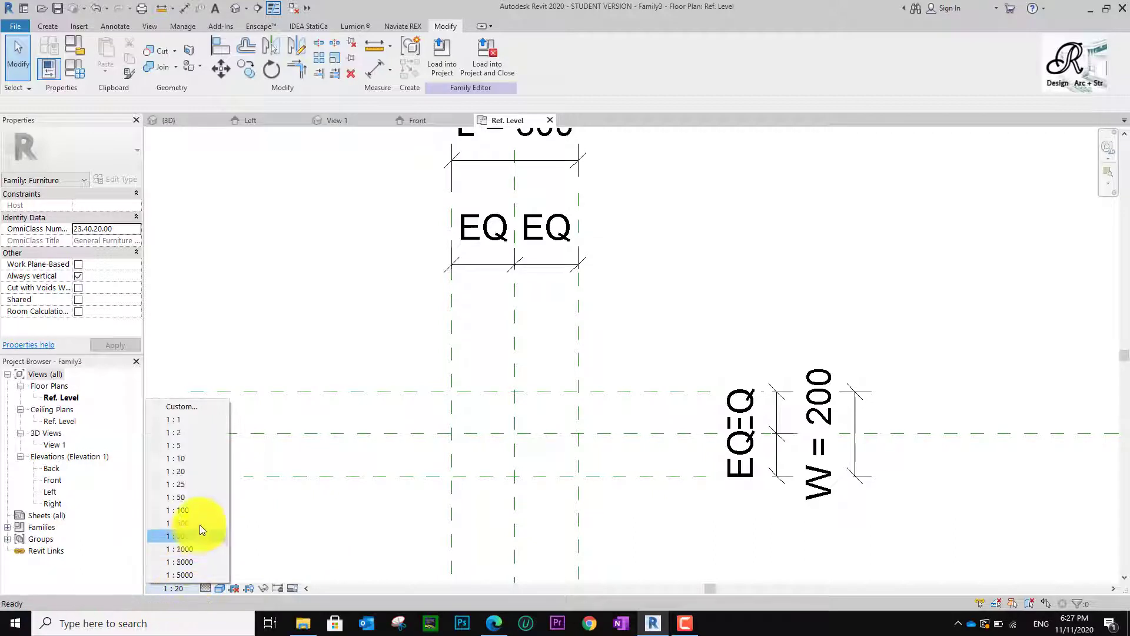
pyautogui.click(191, 458)
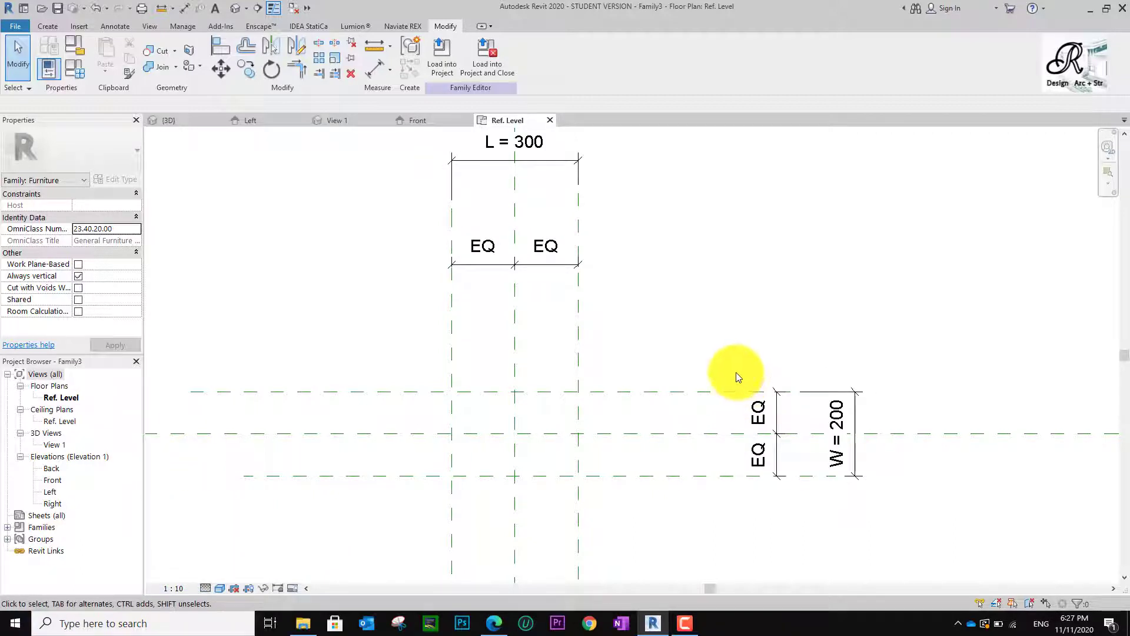
pyautogui.scroll(2, 595, 420)
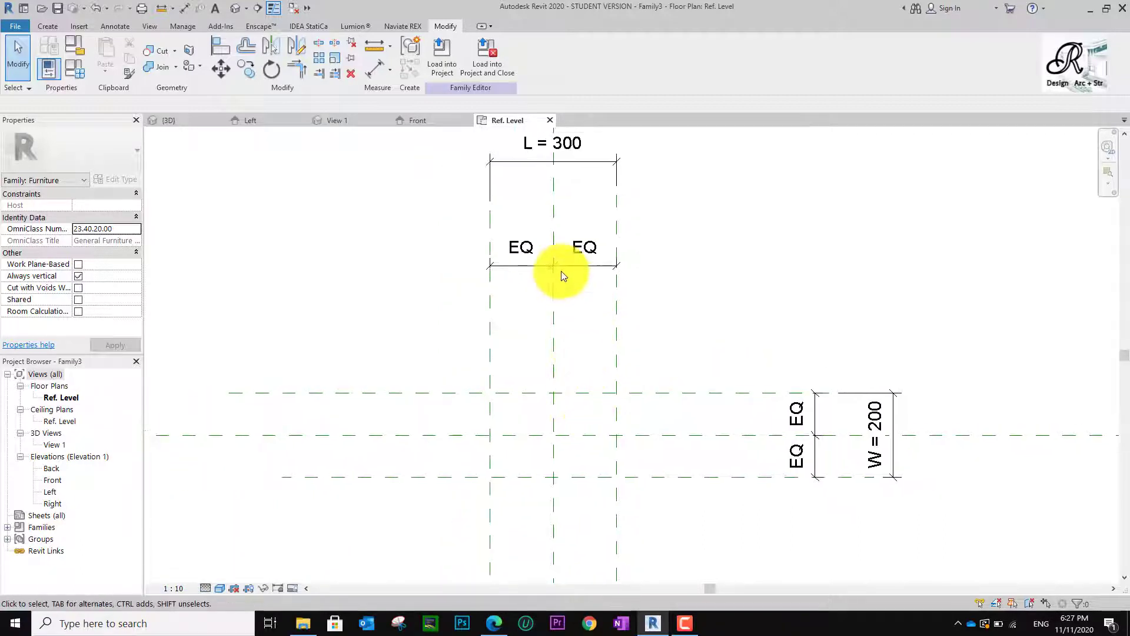
# Start an extrusion and sketch a 300 × 200 rectangle locked to the reference planes.
pyautogui.click(47, 26)
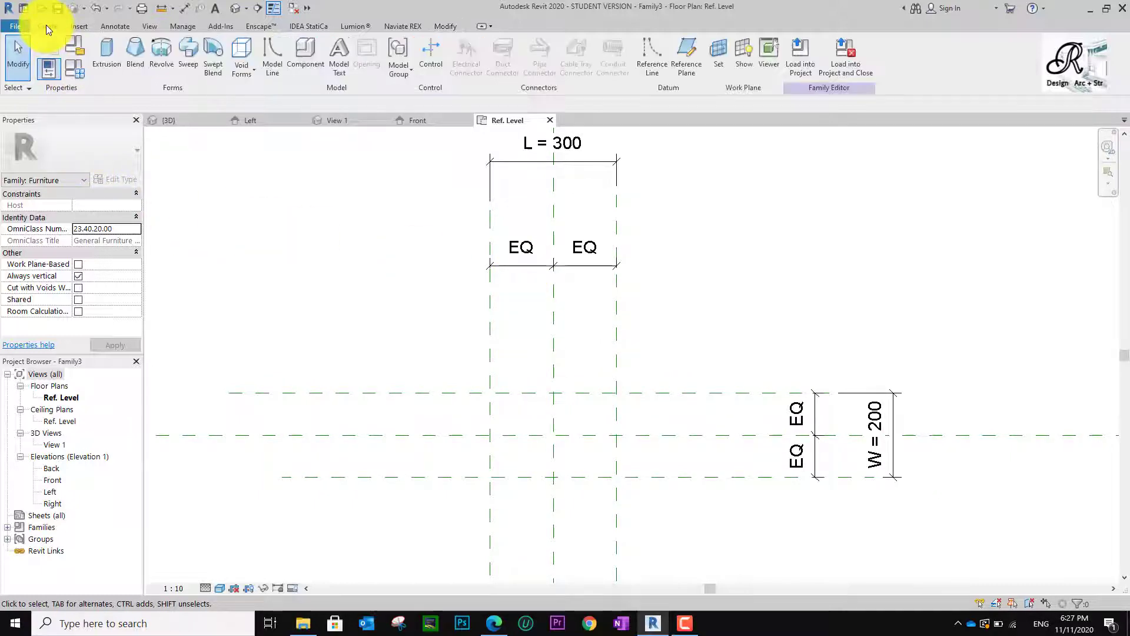
pyautogui.click(108, 55)
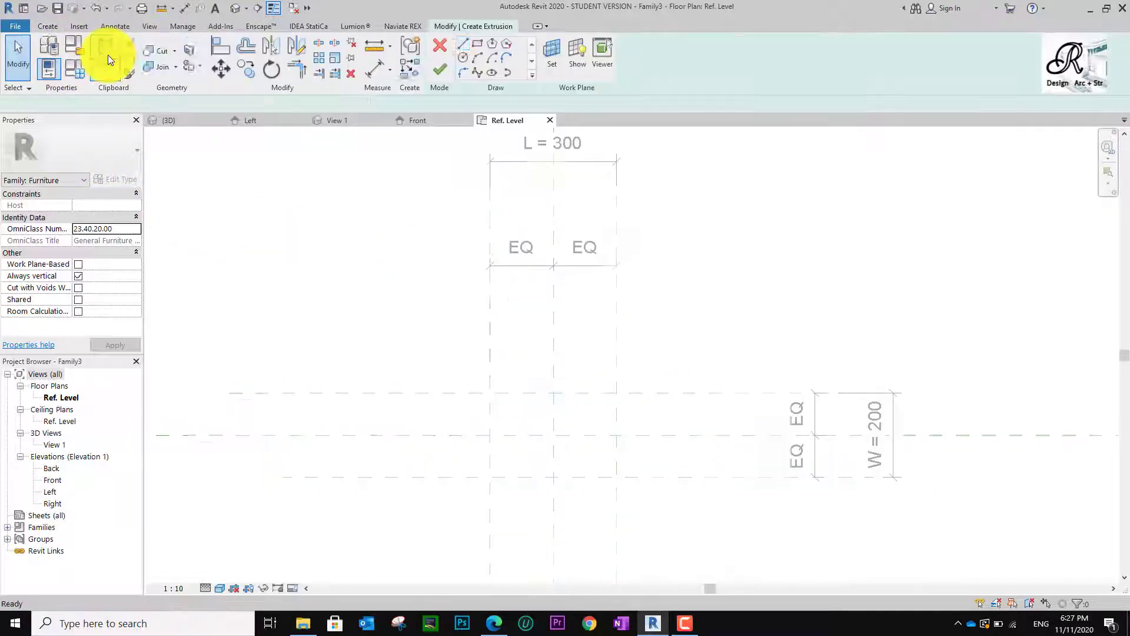
pyautogui.click(476, 43)
pyautogui.moveTo(484, 392); pyautogui.dragTo(479, 298, button='middle')
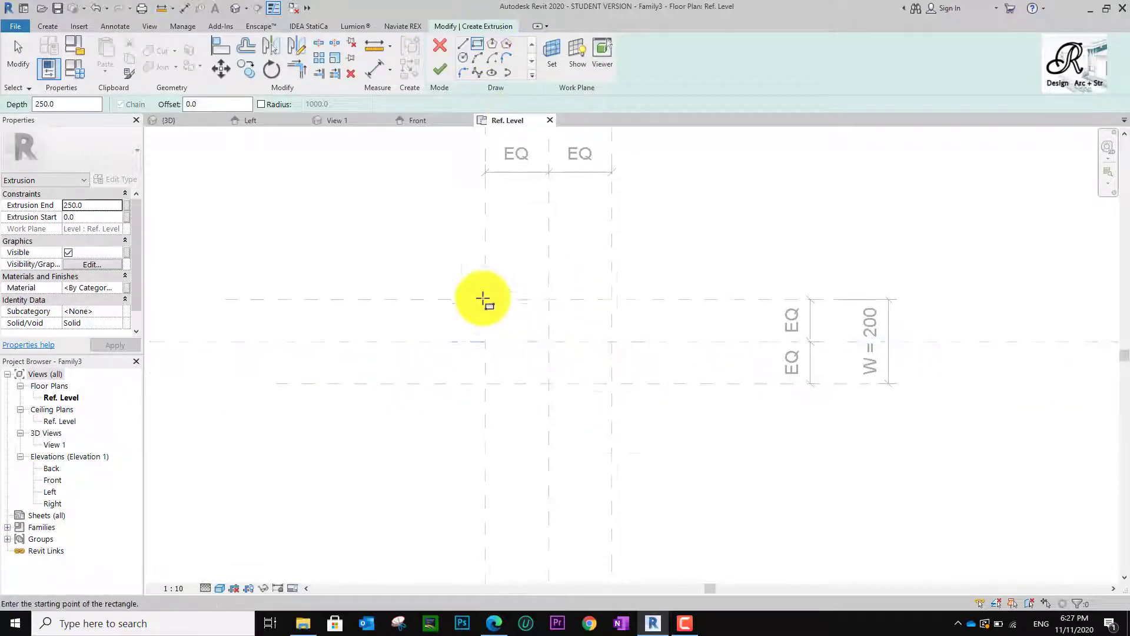
pyautogui.click(487, 301)
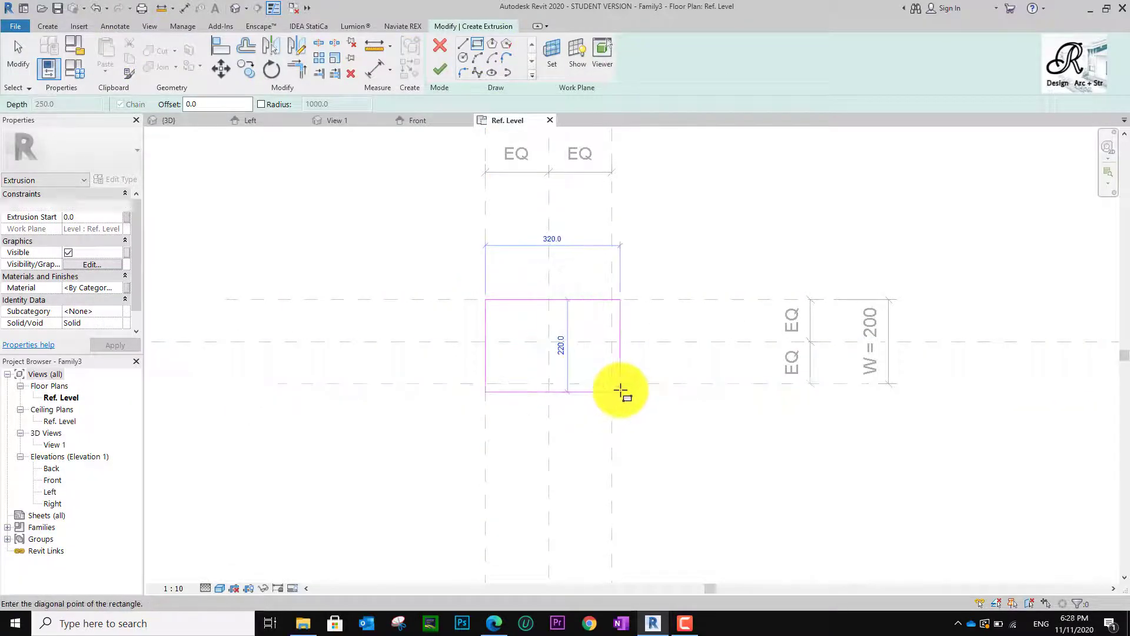
pyautogui.click(612, 384)
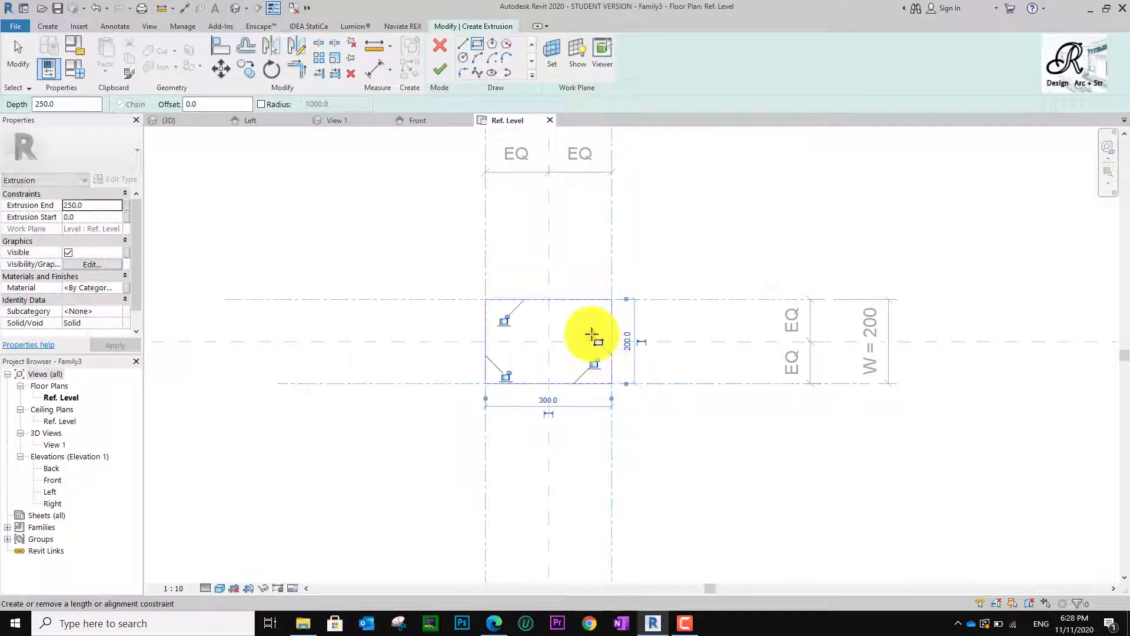
pyautogui.click(506, 376)
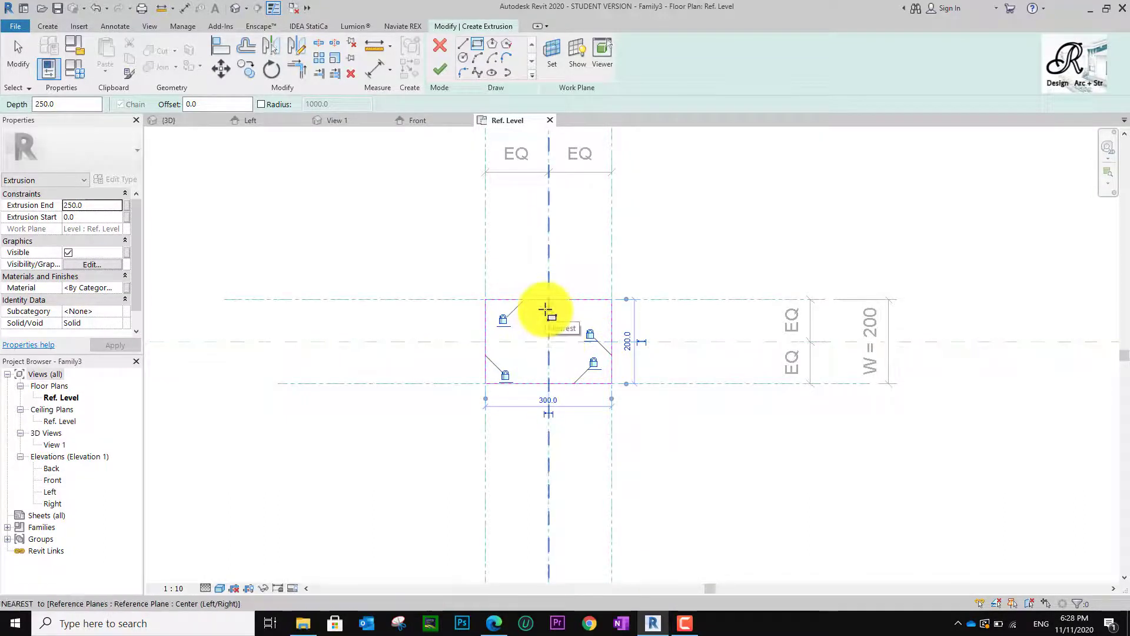
# Draw a Start-End-Radius arc across the top edge, sagging into the rectangle.
pyautogui.click(479, 55)
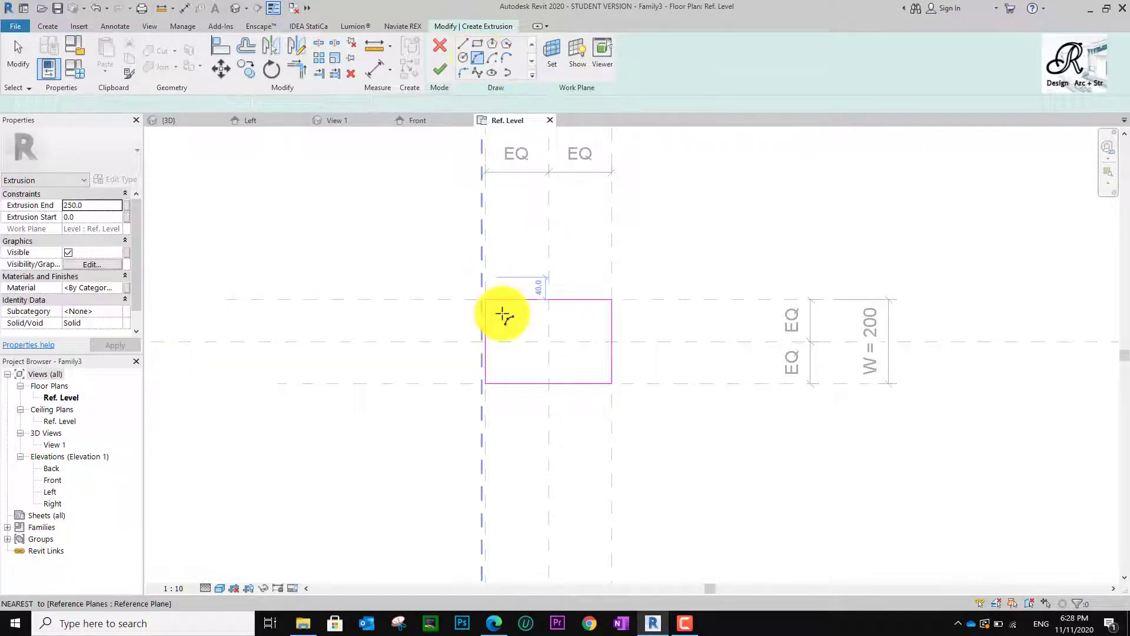
pyautogui.scroll(2, 500, 305)
pyautogui.scroll(2, 500, 304)
pyautogui.click(467, 293)
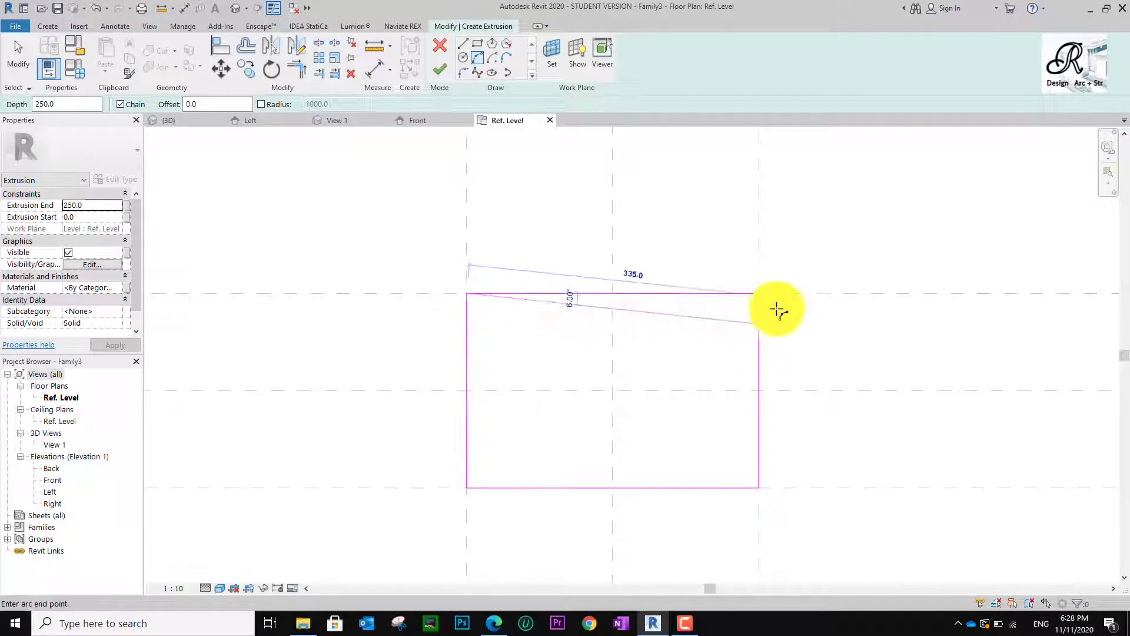
pyautogui.click(759, 293)
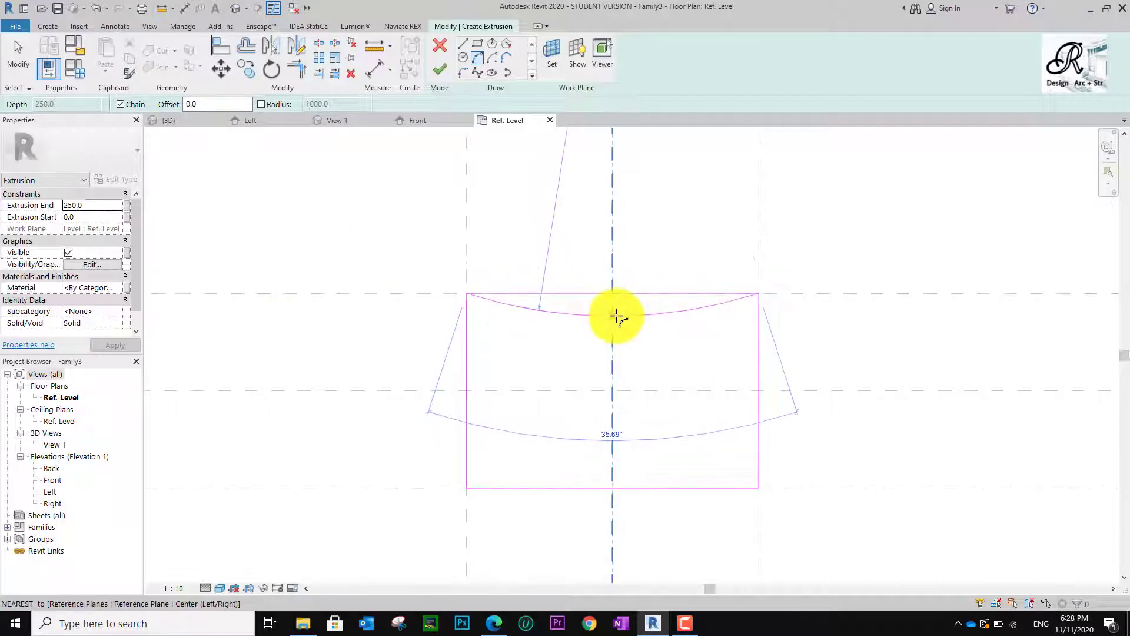
pyautogui.click(615, 312)
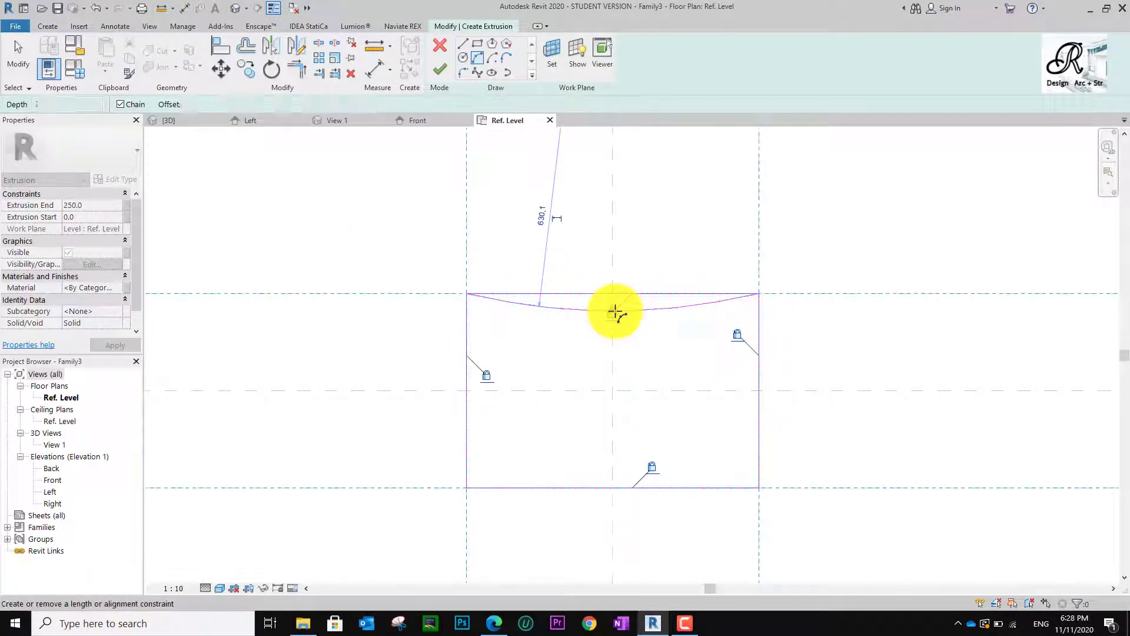
pyautogui.press('Escape')
pyautogui.press('Escape')
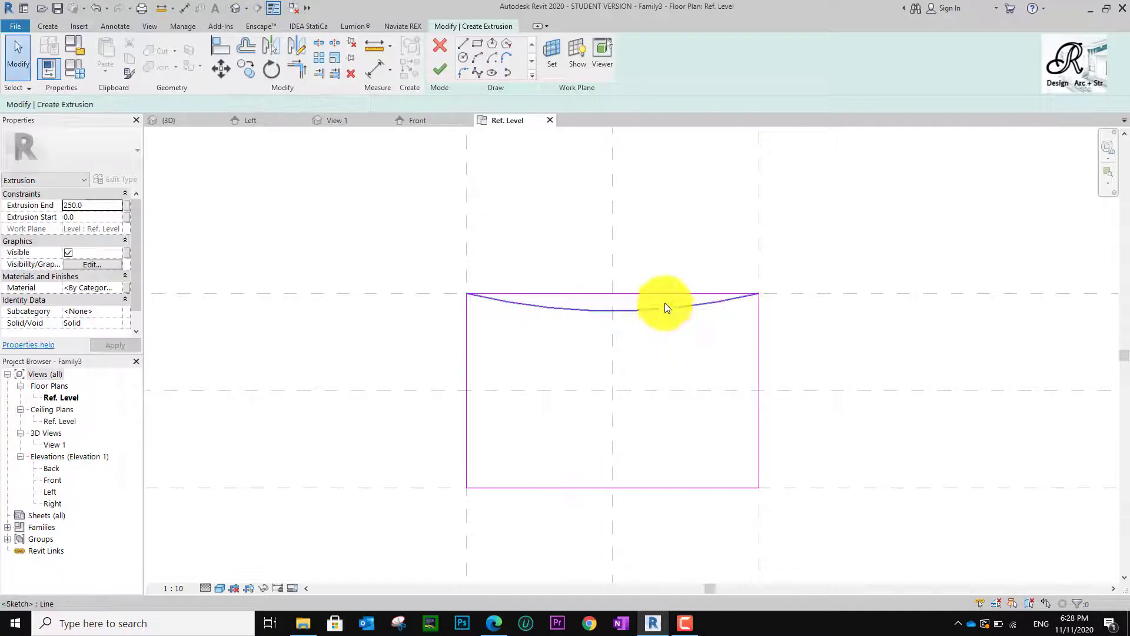
# Mirror the top arc to the bottom edge and delete the straight bottom line.
pyautogui.click(665, 297)
pyautogui.press('Escape')
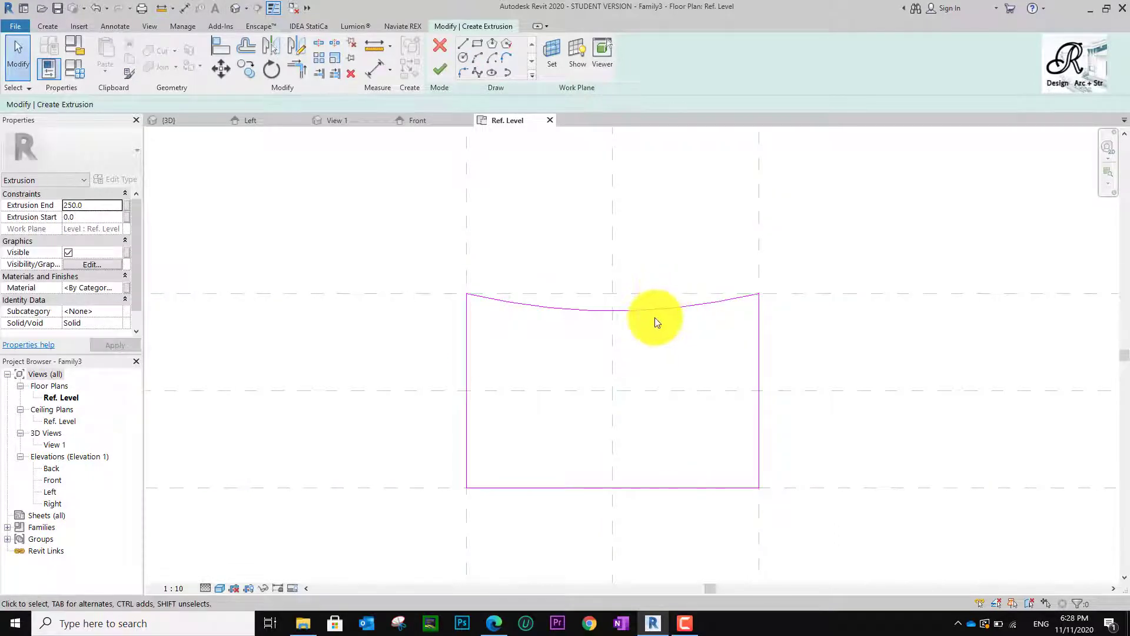
pyautogui.click(650, 310)
pyautogui.click(278, 52)
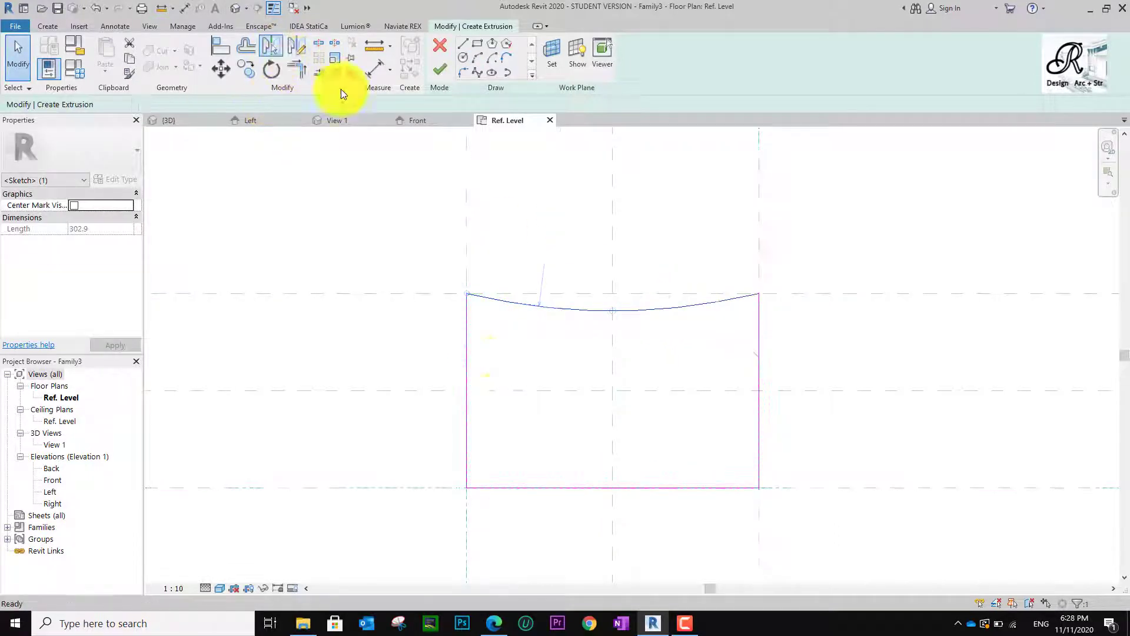
pyautogui.click(519, 389)
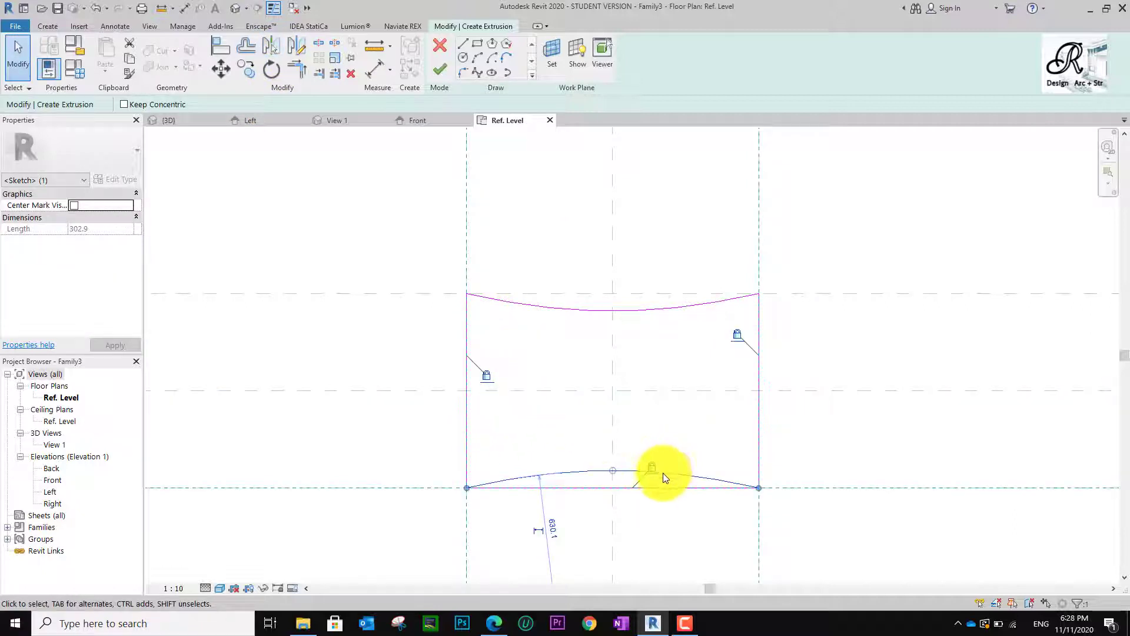
pyautogui.click(592, 497)
pyautogui.click(591, 488)
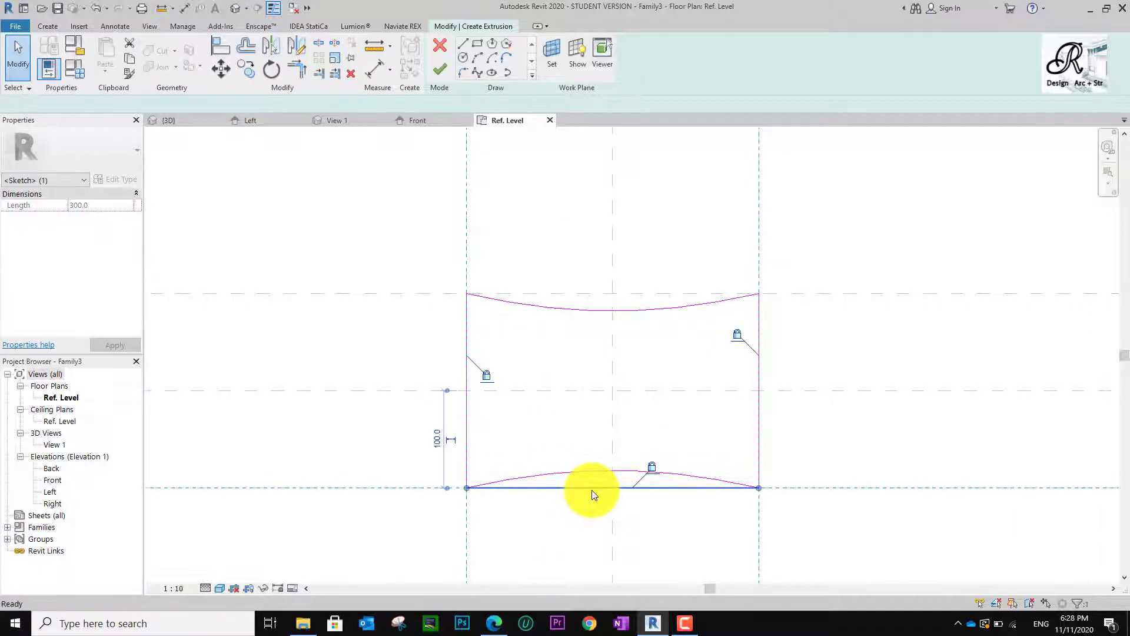
pyautogui.press('Delete')
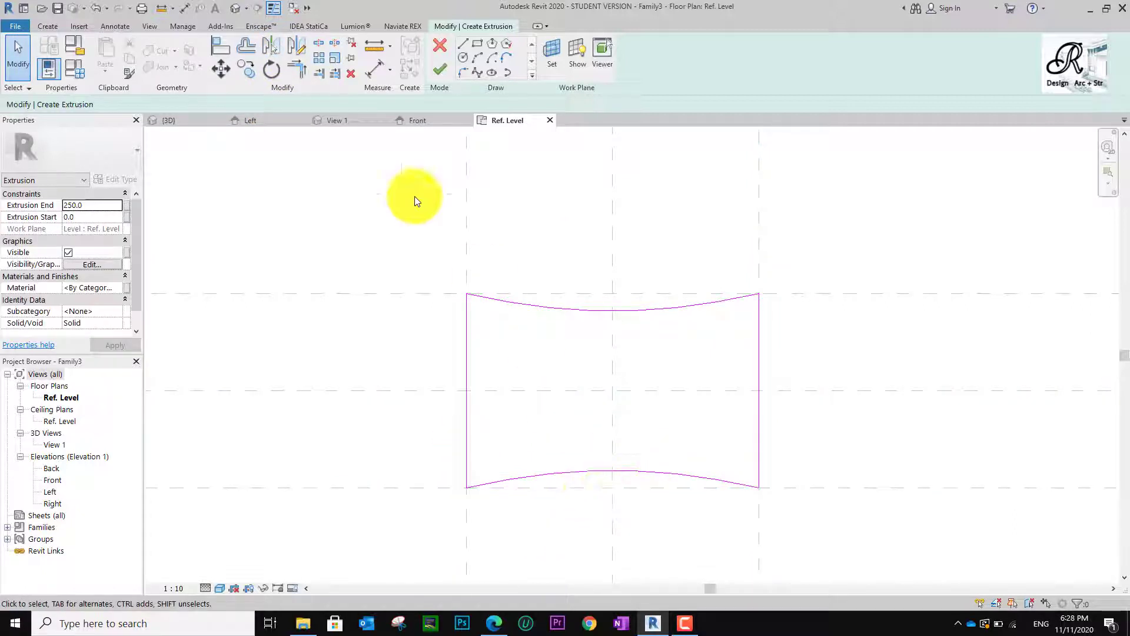
# Draw an inward arc on the left side and delete the straight left line.
pyautogui.click(479, 56)
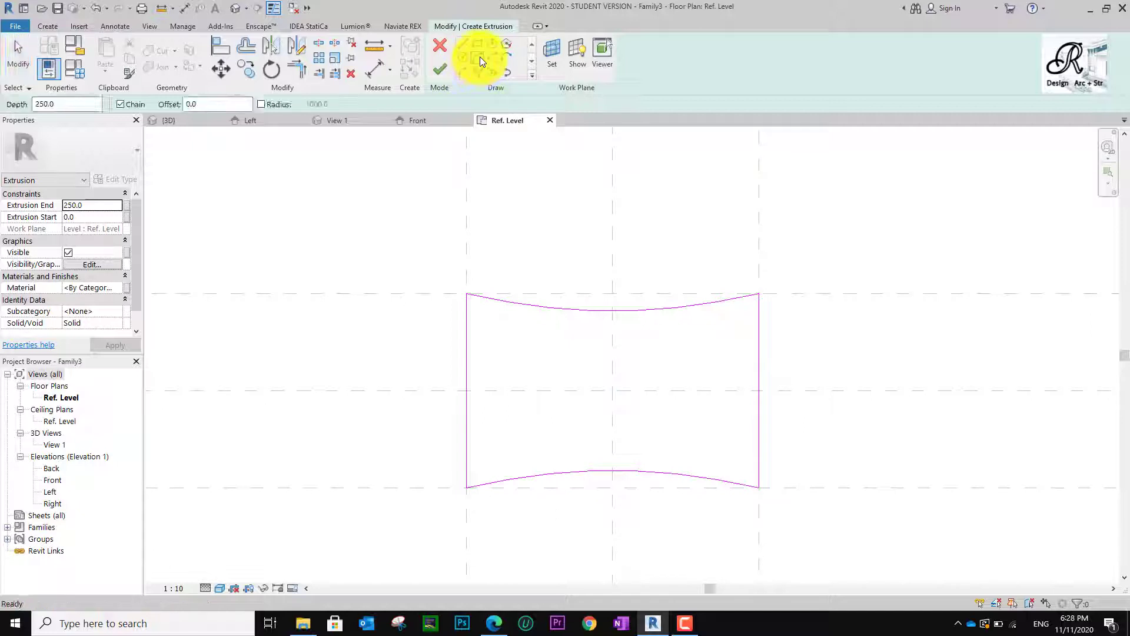
pyautogui.click(466, 487)
pyautogui.click(466, 293)
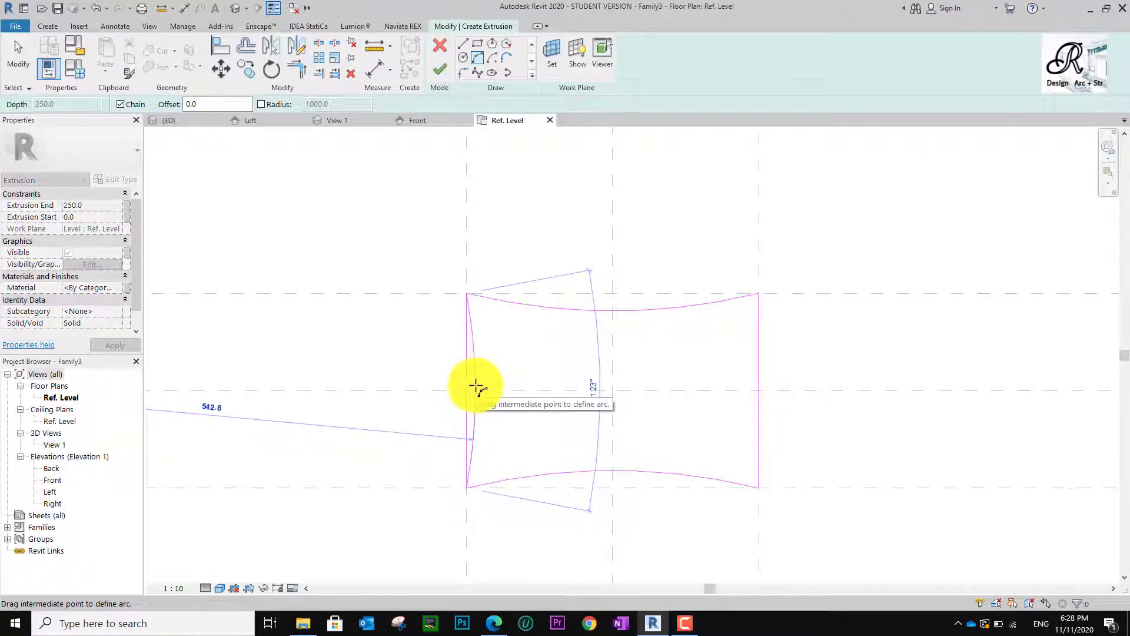
pyautogui.press('Escape')
pyautogui.press('Escape')
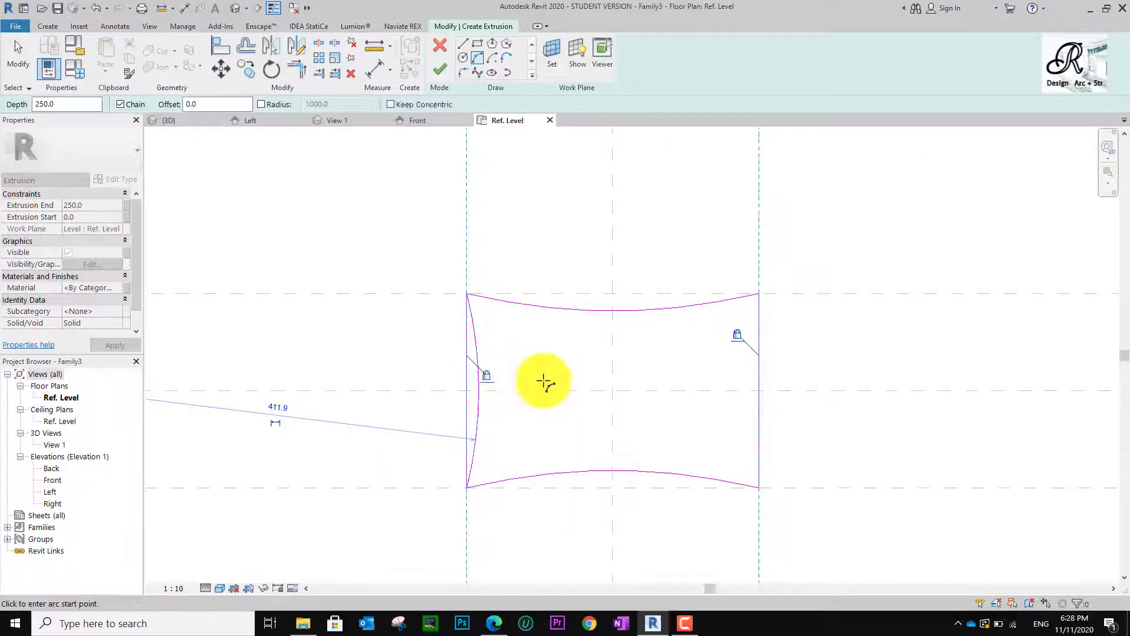
pyautogui.click(468, 401)
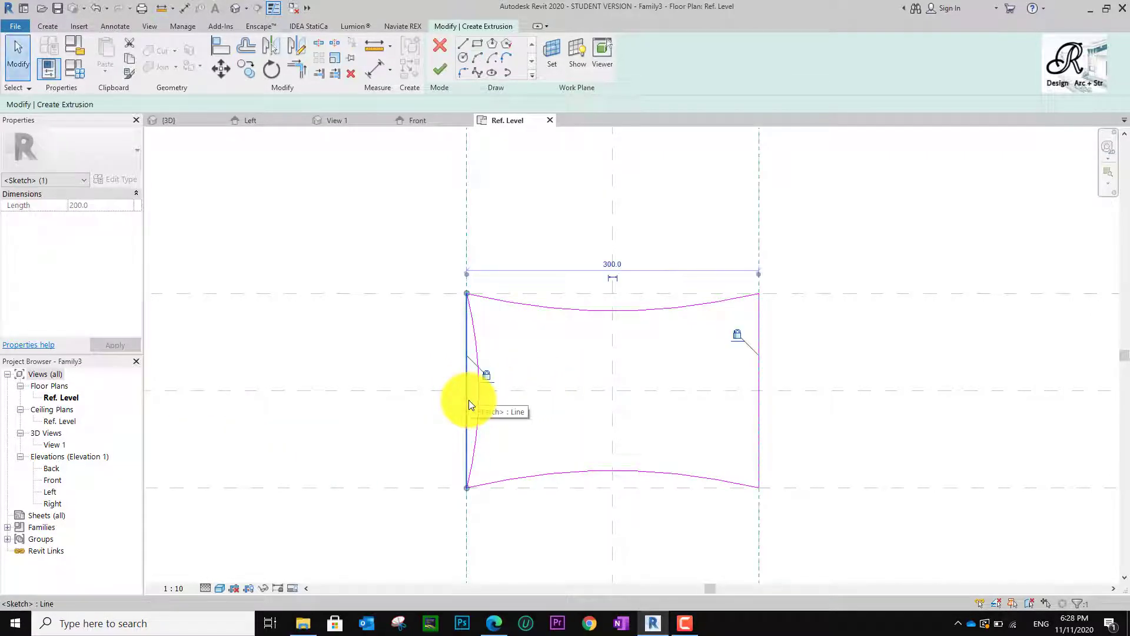
pyautogui.press('Delete')
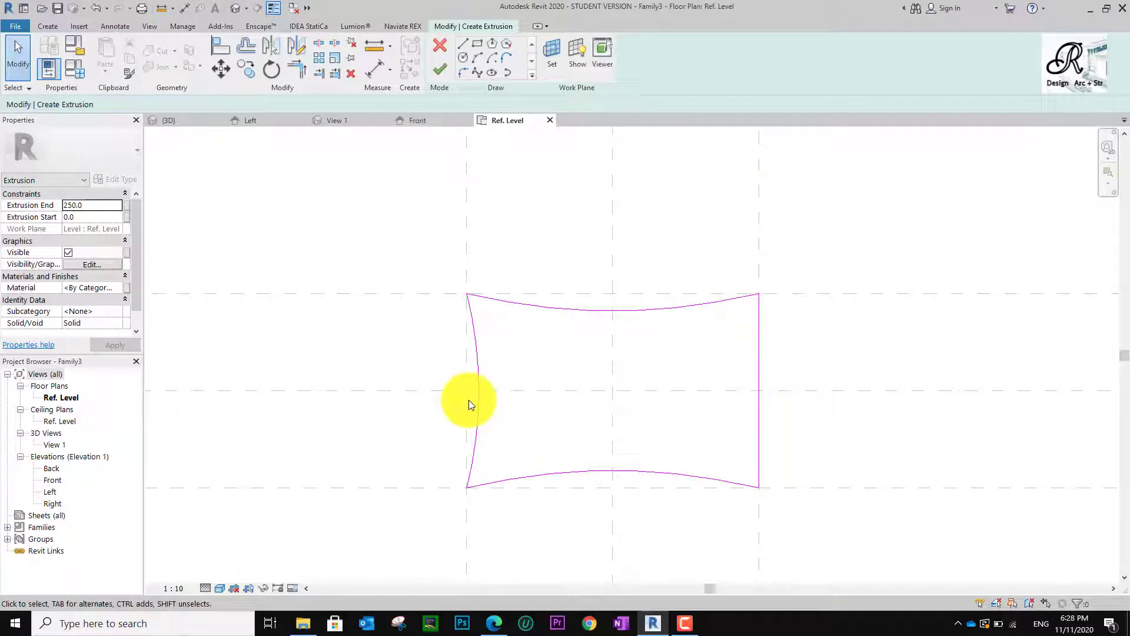
# Mirror the left arc across the vertical centre plane to form the right side.
pyautogui.click(477, 401)
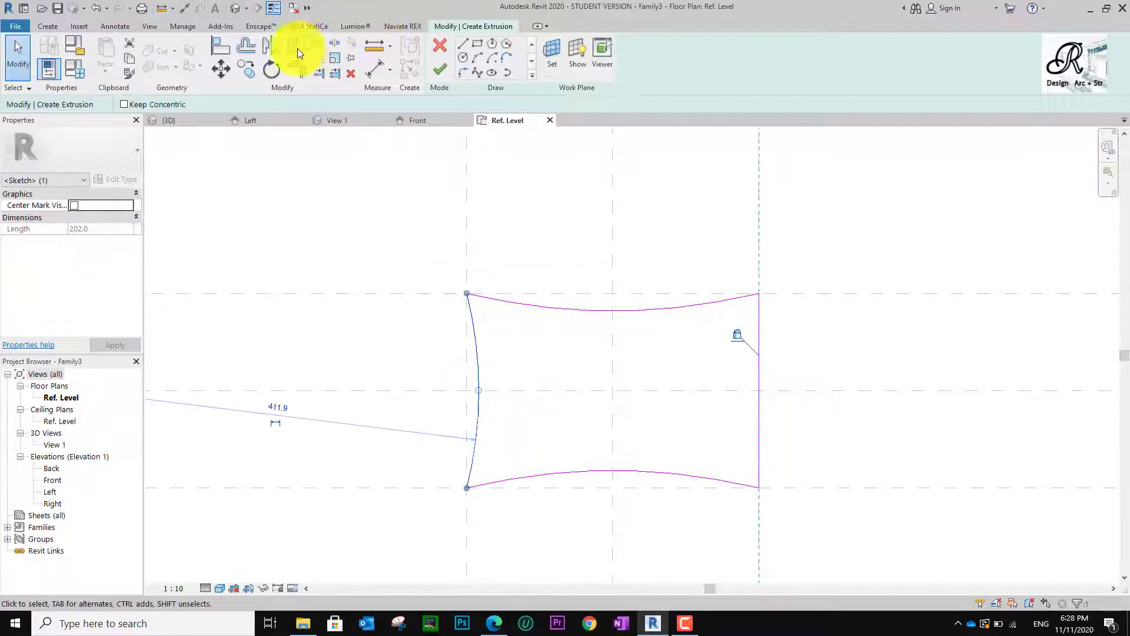
pyautogui.click(297, 48)
pyautogui.click(613, 261)
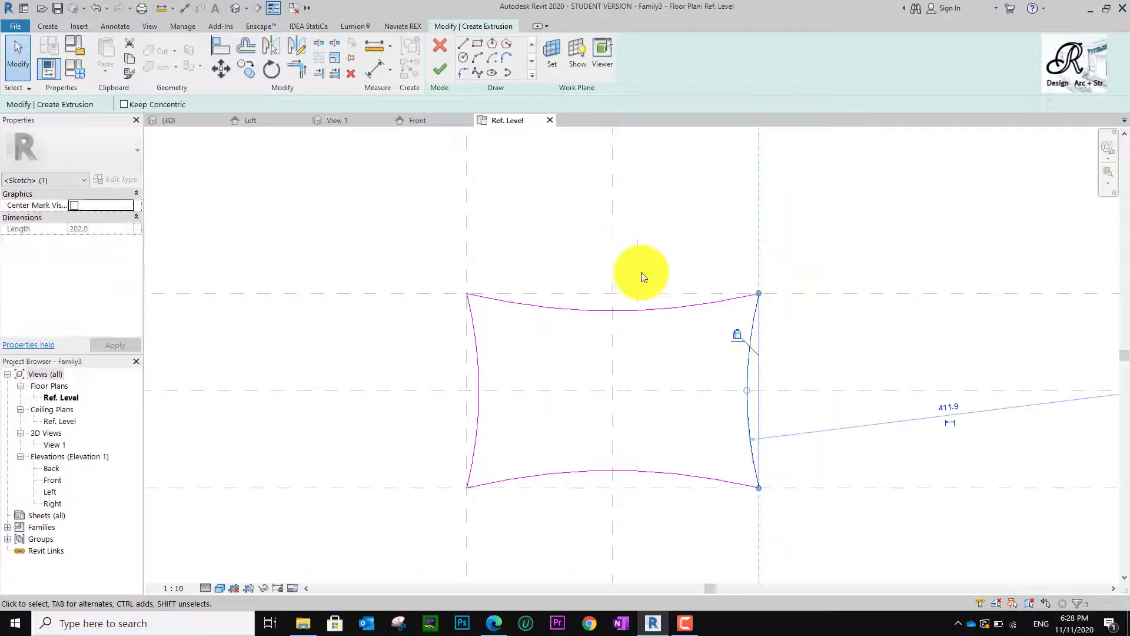
pyautogui.click(820, 386)
pyautogui.scroll(-2, 829, 335)
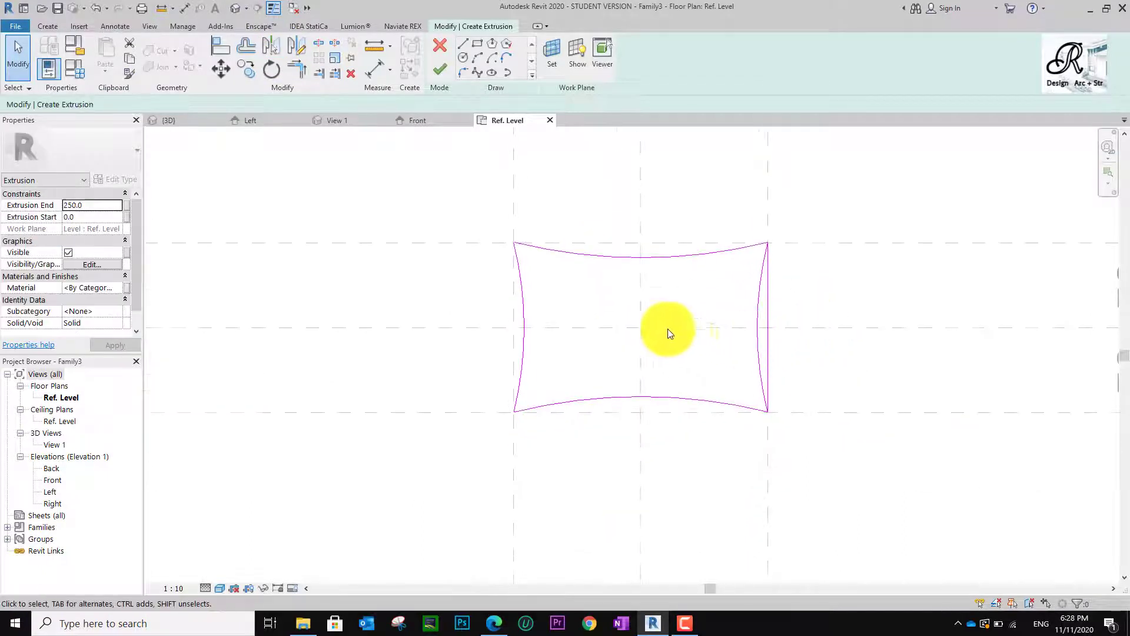
pyautogui.moveTo(670, 333); pyautogui.dragTo(655, 348, button='middle')
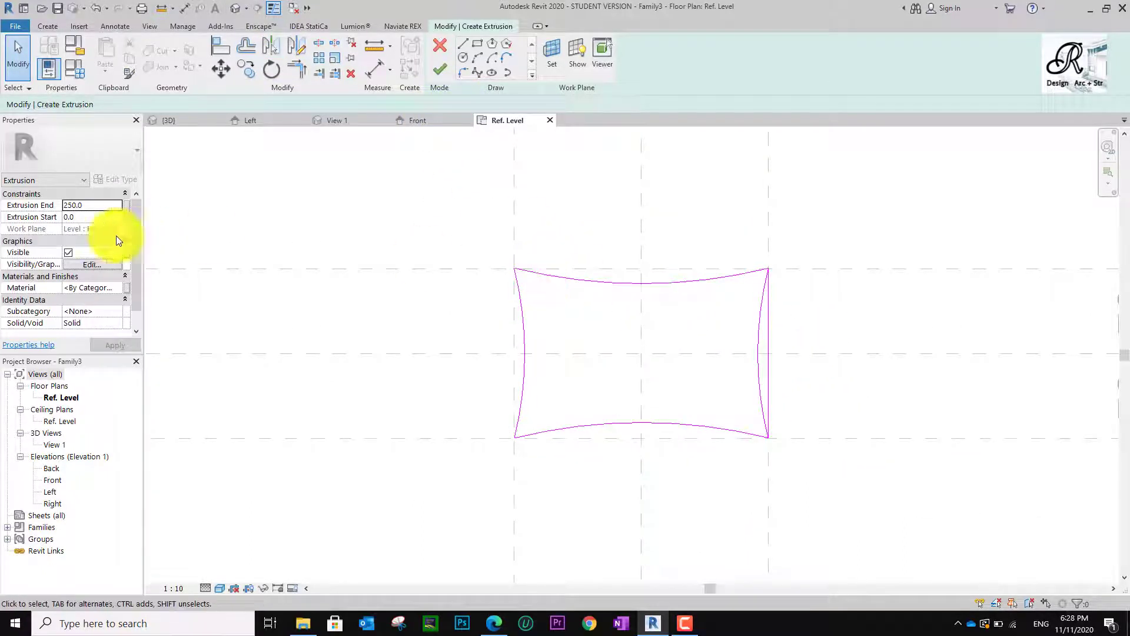
# Set Extrusion End to 50.0, remove the leftover straight right line, and finish the extrusion.
pyautogui.click(98, 205)
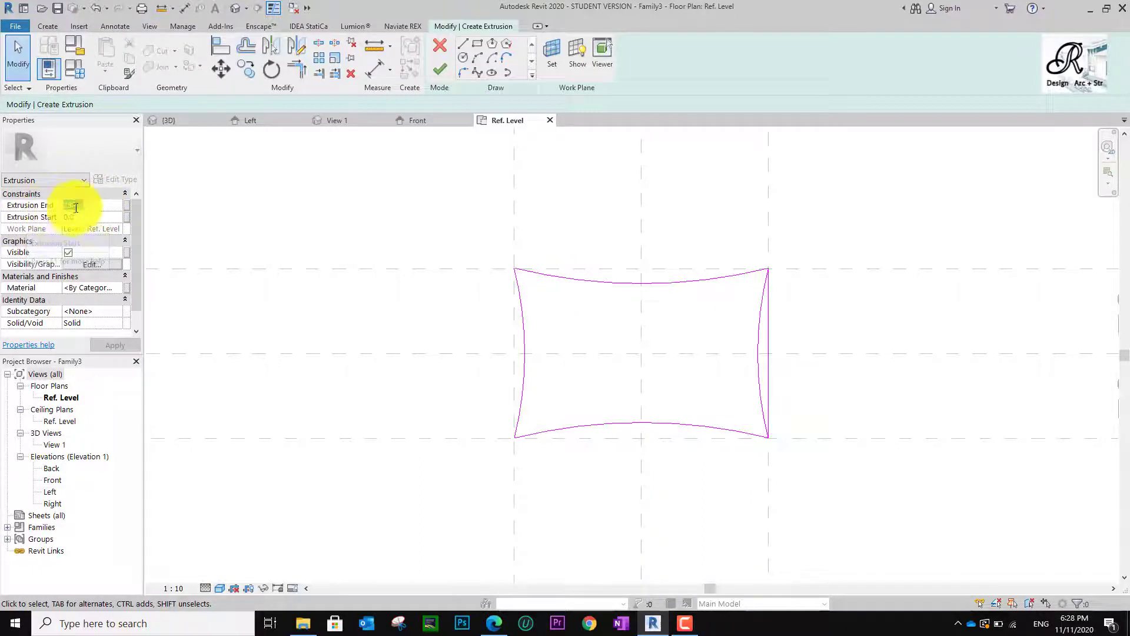
pyautogui.write('500')
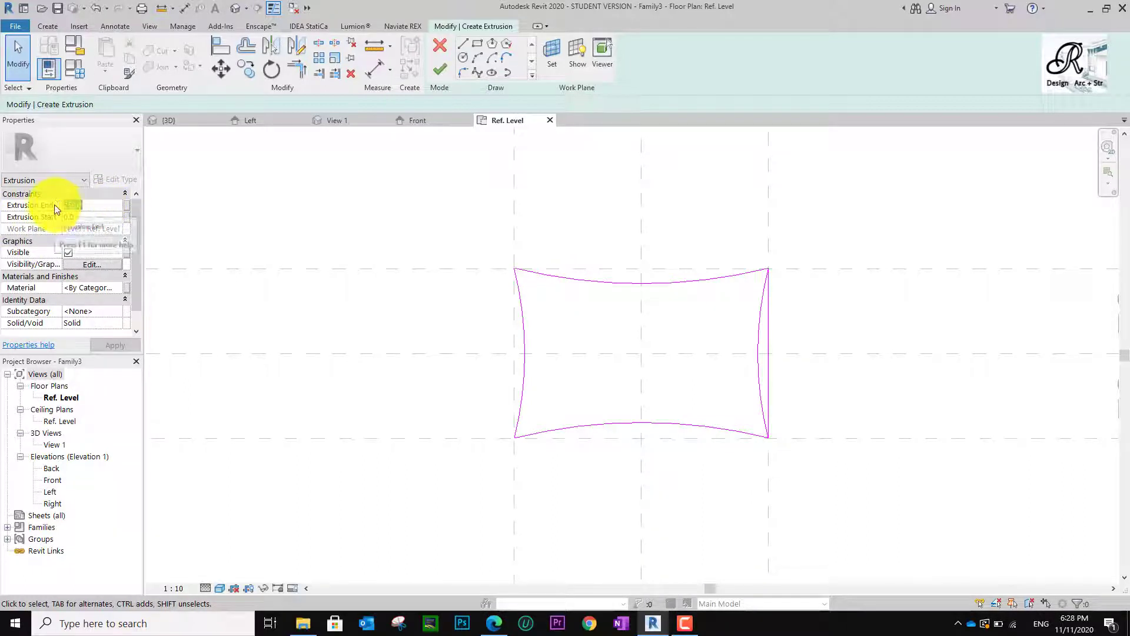
pyautogui.press('Return')
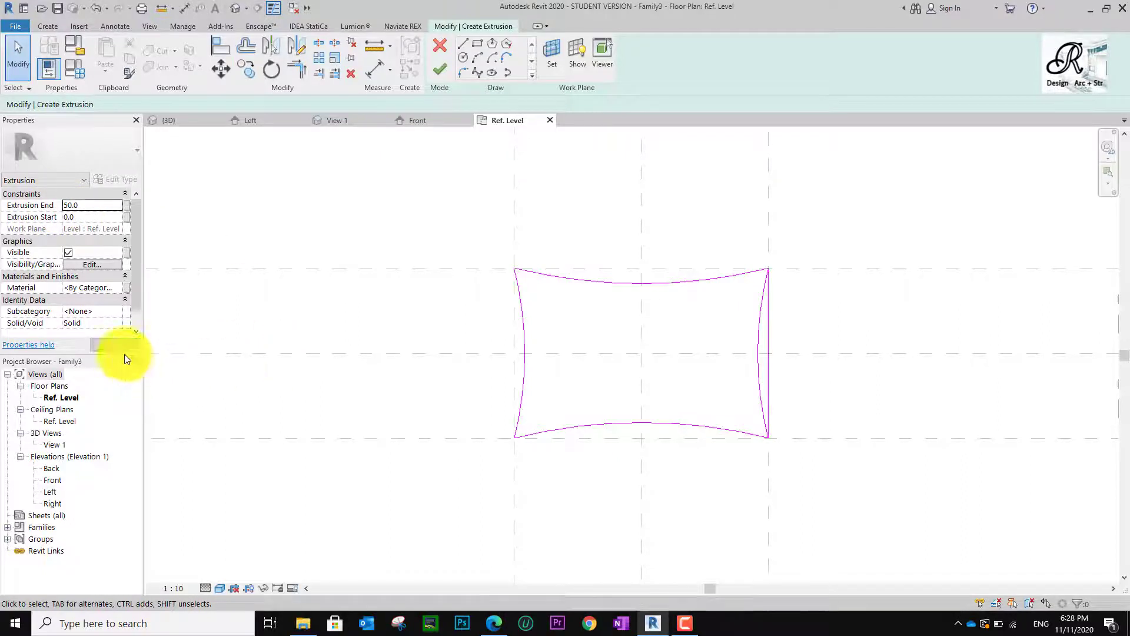
pyautogui.click(440, 71)
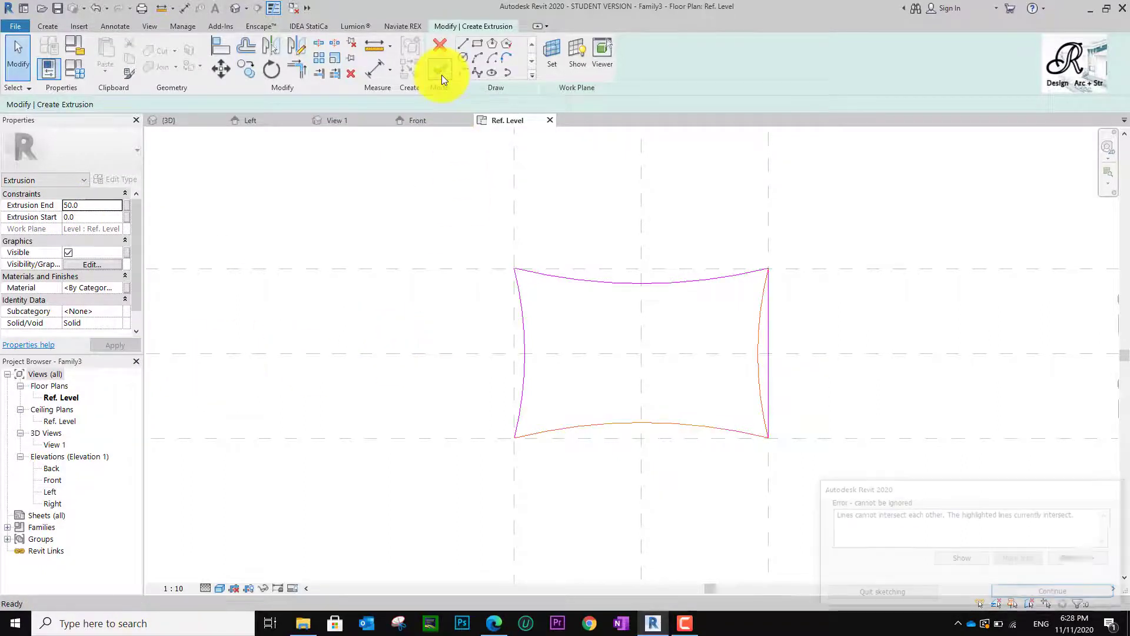
pyautogui.click(1040, 592)
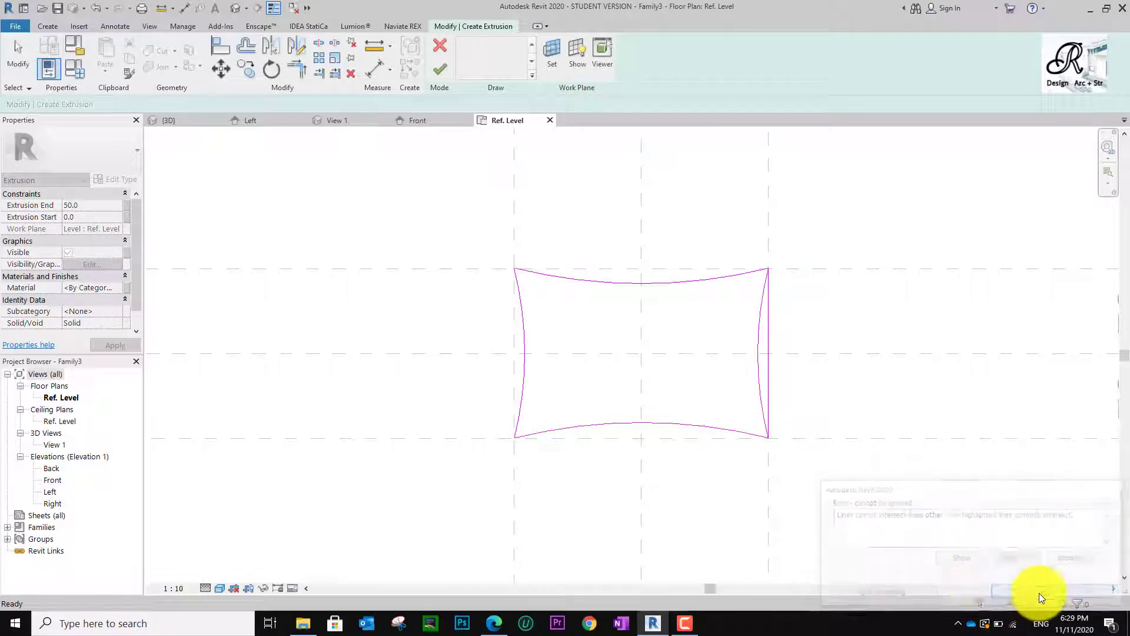
pyautogui.click(771, 375)
pyautogui.press('Delete')
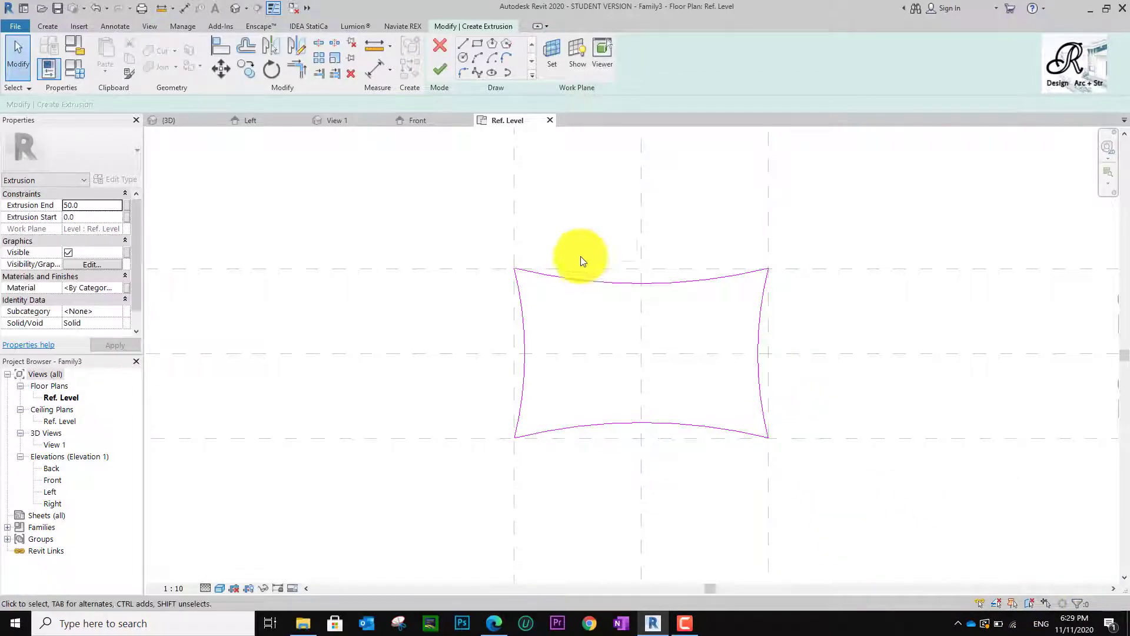
pyautogui.click(436, 72)
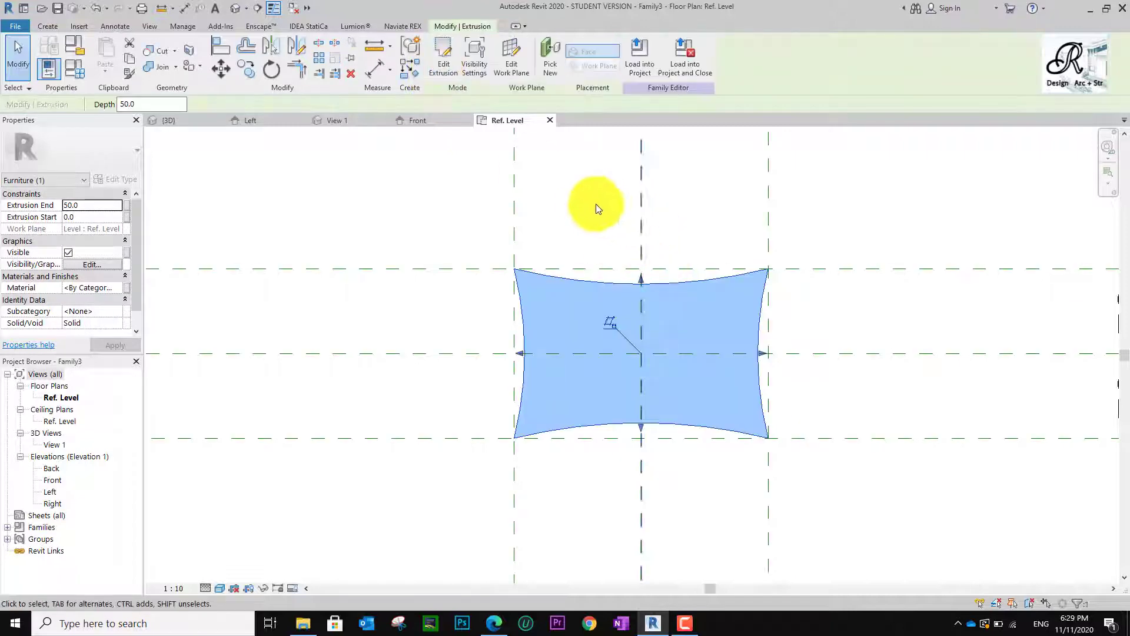
pyautogui.click(591, 204)
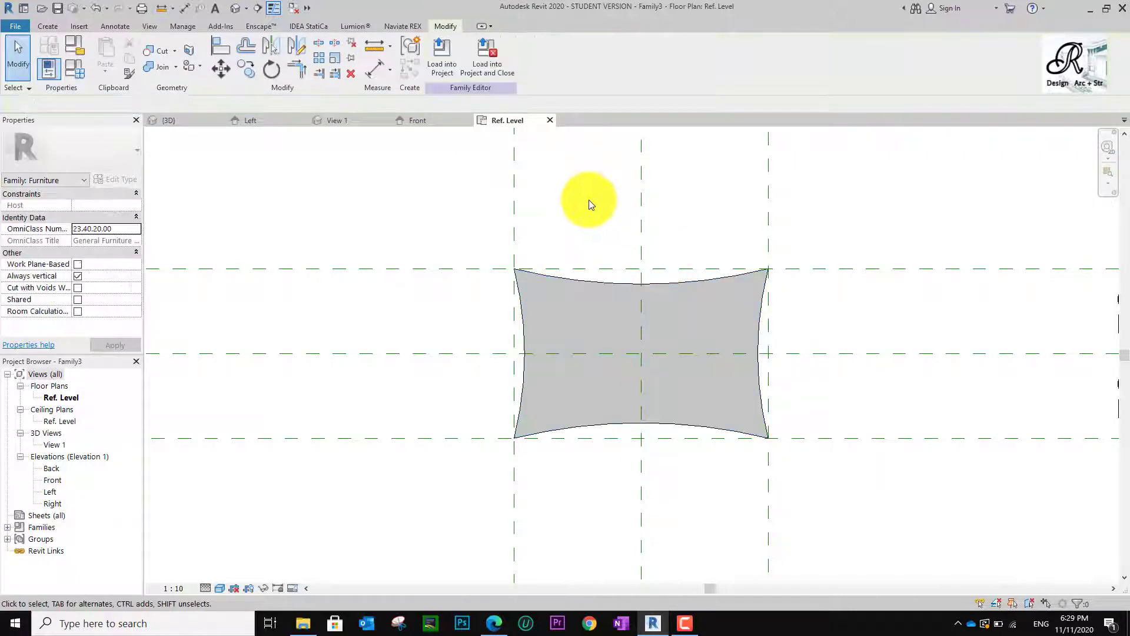
# Switch to the Default 3D View and orbit around the slab's four inward-curving sides.
pyautogui.click(242, 9)
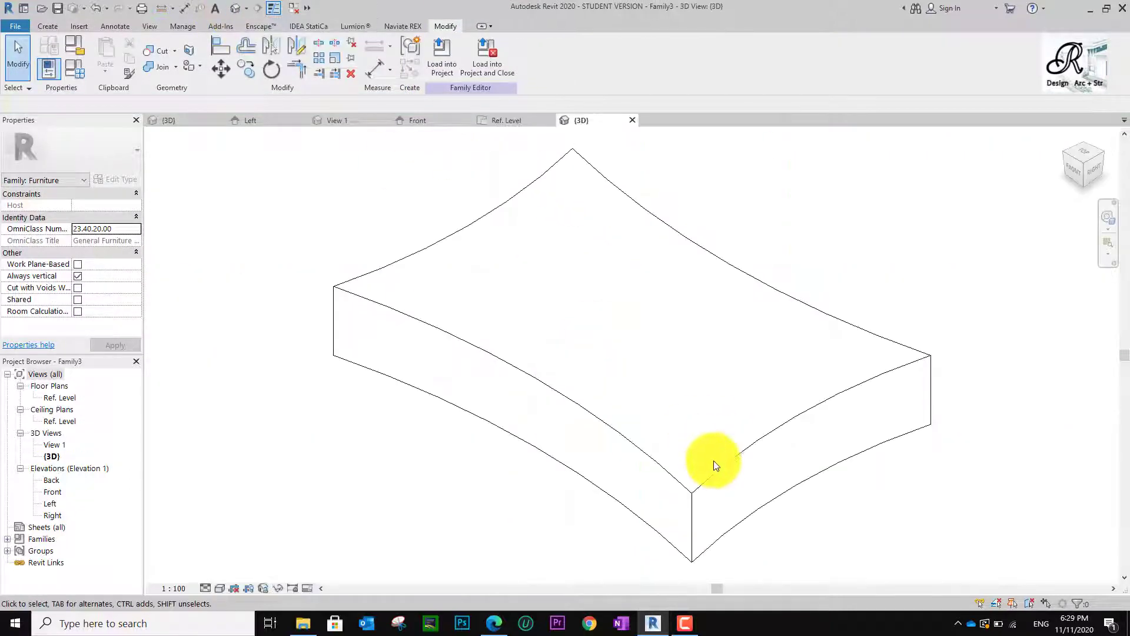
pyautogui.keyDown('shift'); pyautogui.moveTo(617, 425); pyautogui.dragTo(580, 400, button='middle'); pyautogui.keyUp('shift')
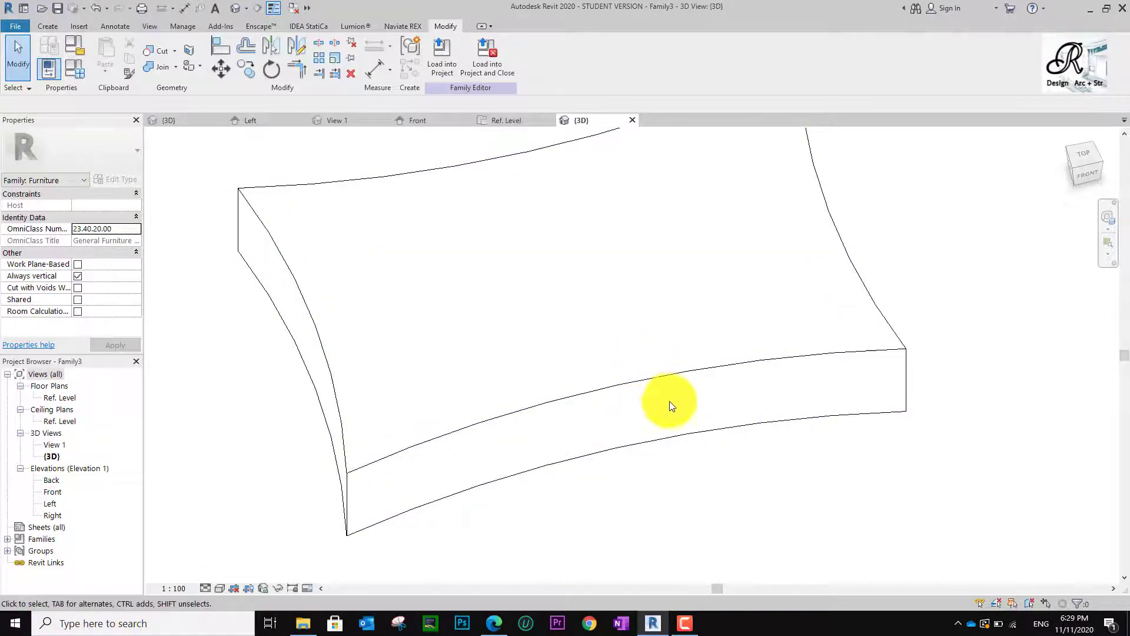
pyautogui.keyDown('shift'); pyautogui.moveTo(669, 401); pyautogui.dragTo(648, 447, button='middle'); pyautogui.keyUp('shift')
# Open the Ref. Level floor plan and start a Void Sweep from Void Forms.
pyautogui.click(59, 398)
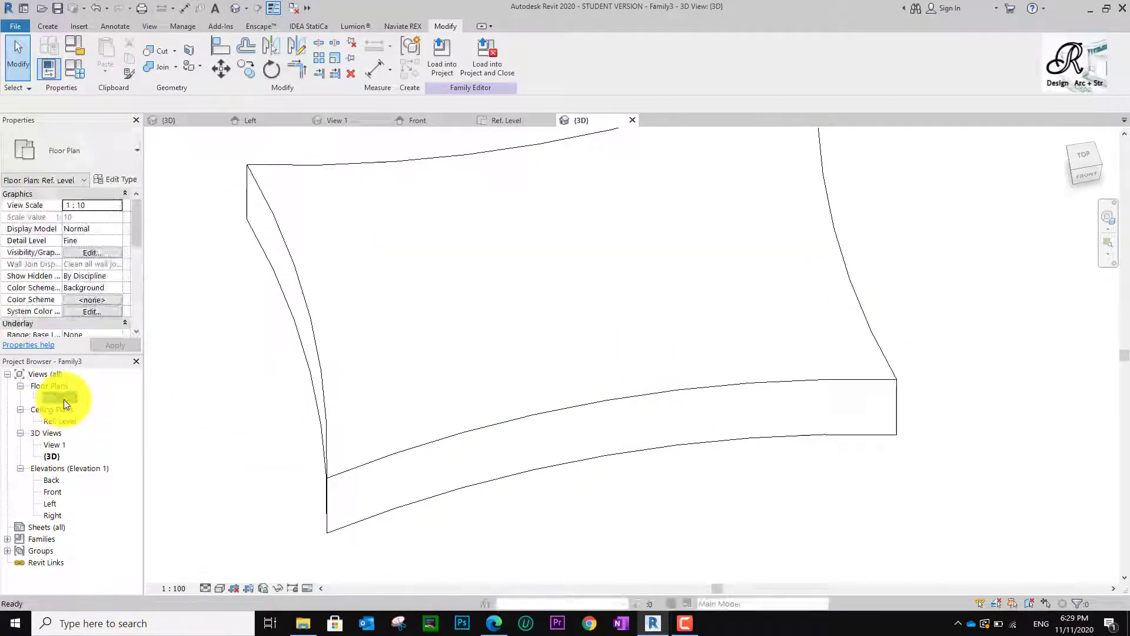
pyautogui.doubleClick(64, 399)
pyautogui.scroll(5, 611, 364)
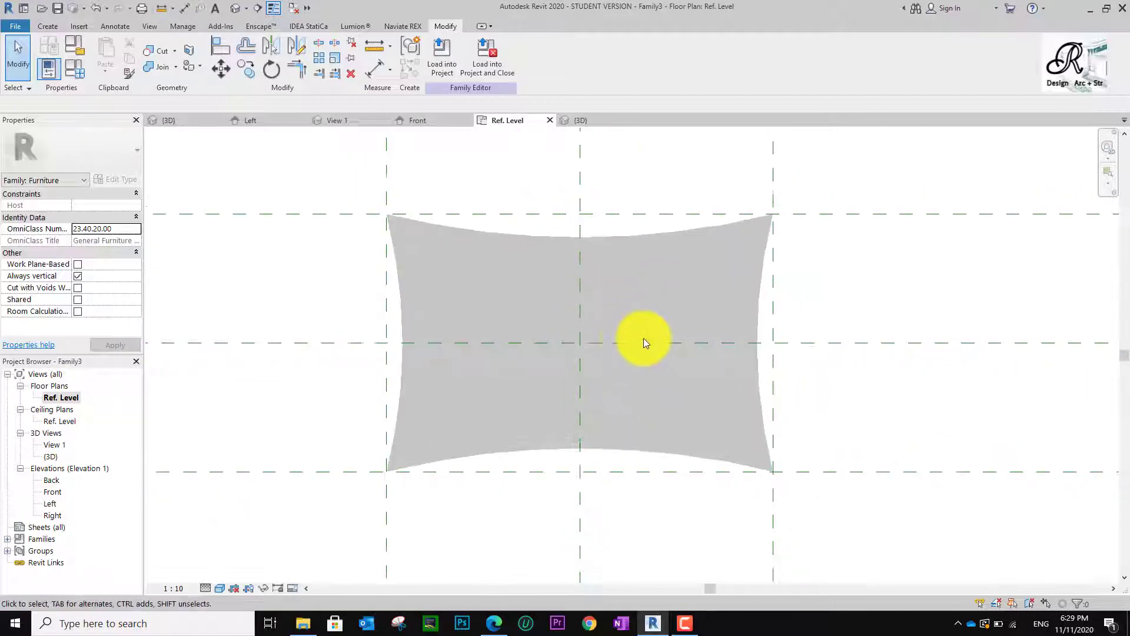
pyautogui.click(47, 27)
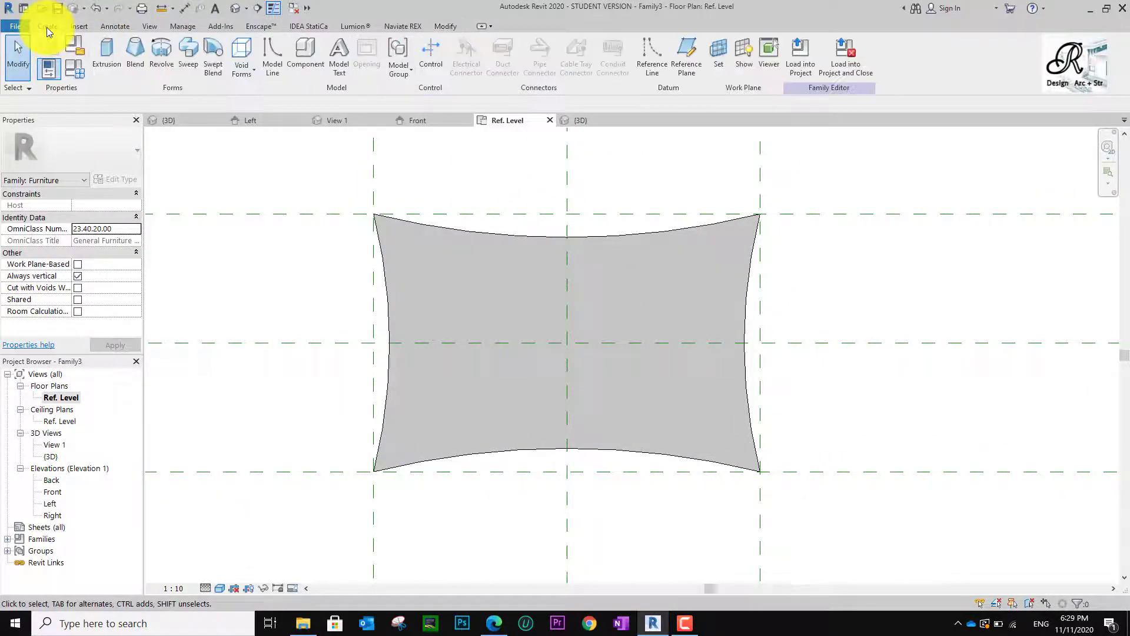
pyautogui.click(250, 78)
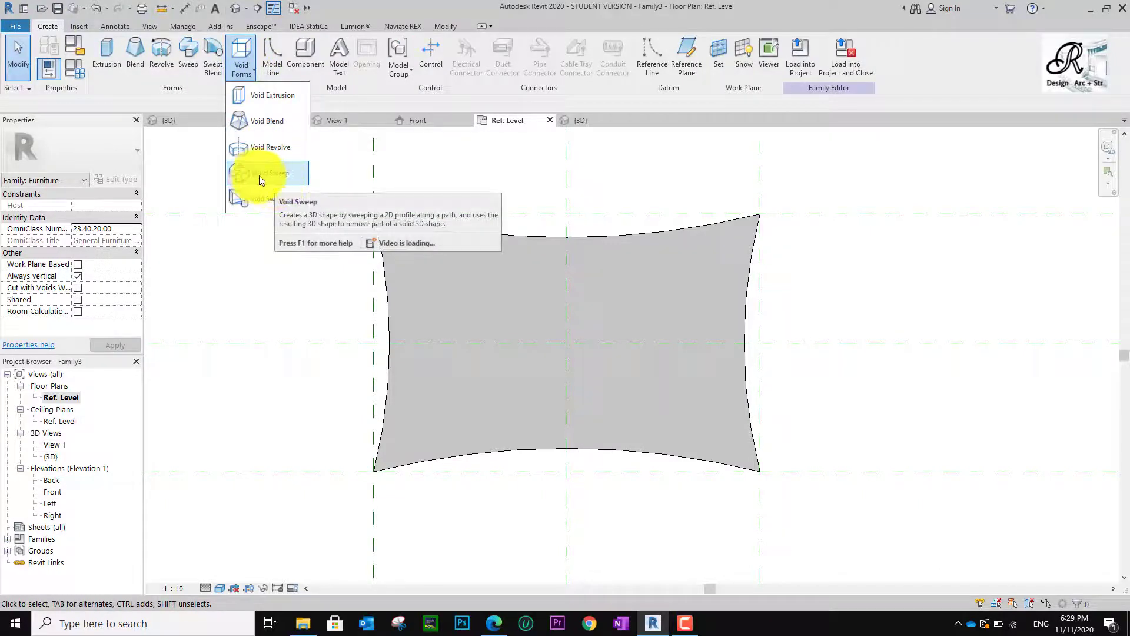
pyautogui.click(274, 174)
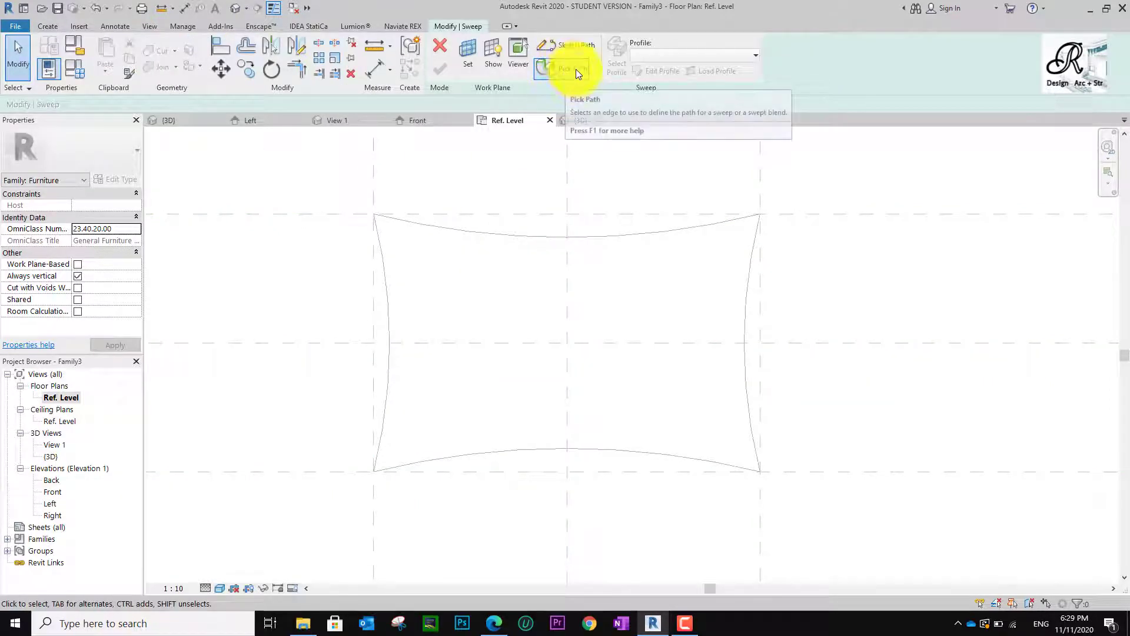
# Pick the pillow's bottom, right, top and left arc edges as the sweep path and finish it.
pyautogui.click(571, 68)
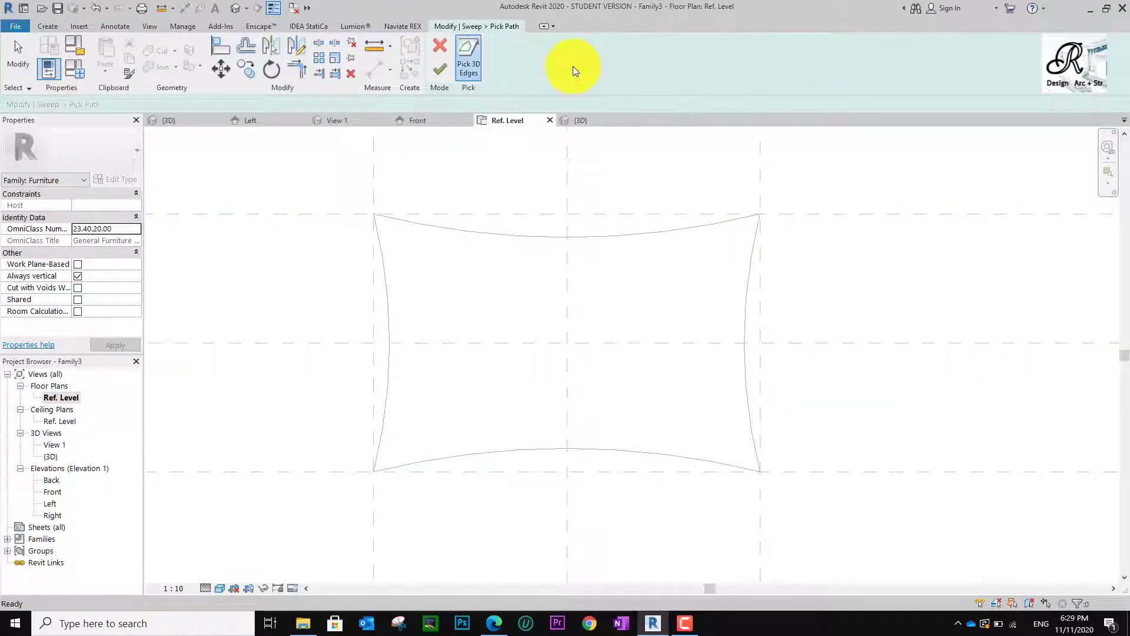
pyautogui.click(558, 448)
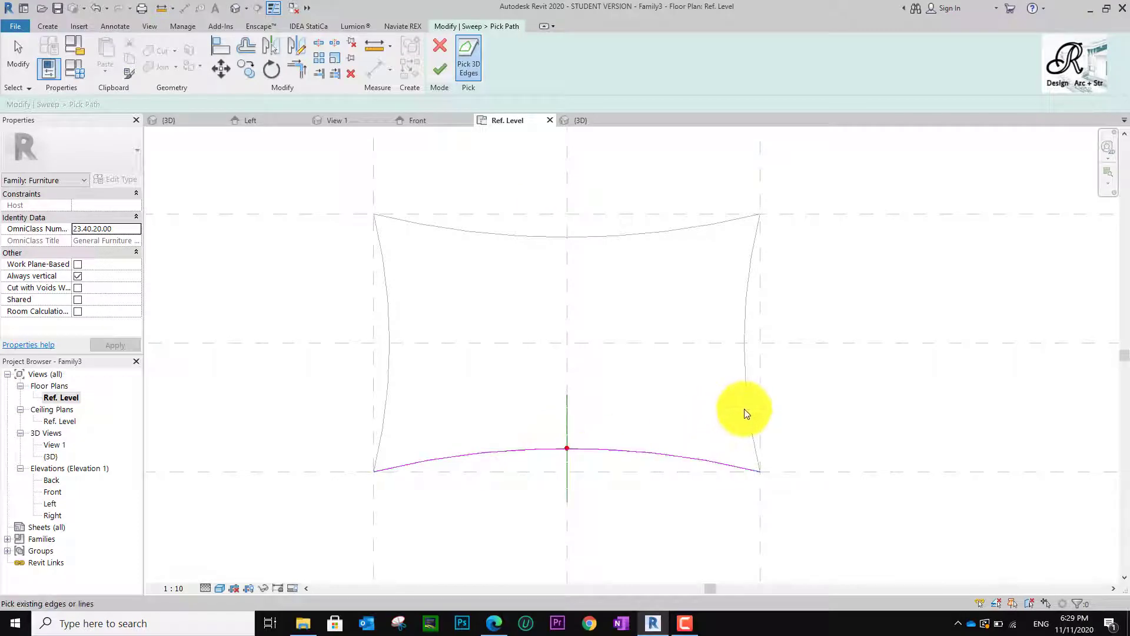
pyautogui.click(746, 408)
pyautogui.click(682, 225)
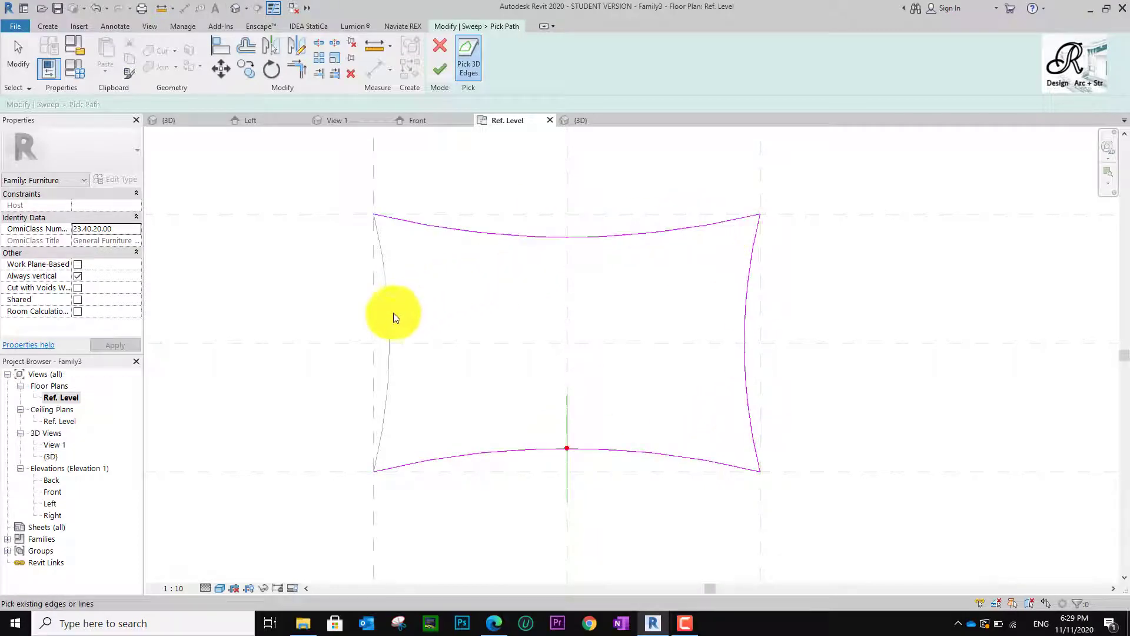
pyautogui.click(388, 314)
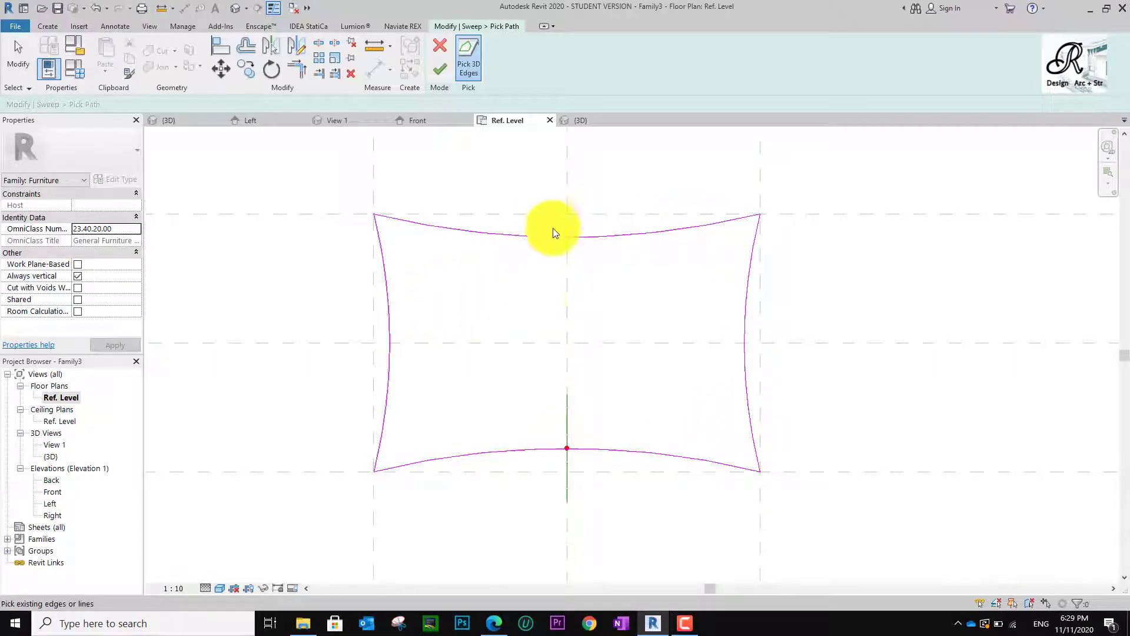
pyautogui.click(438, 72)
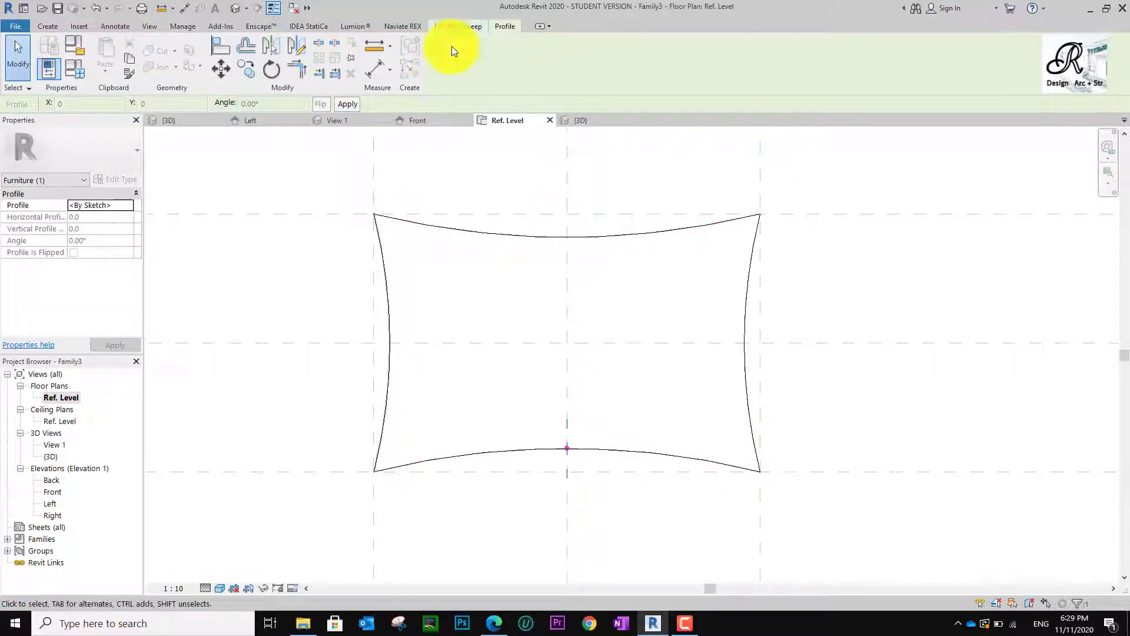
pyautogui.click(461, 25)
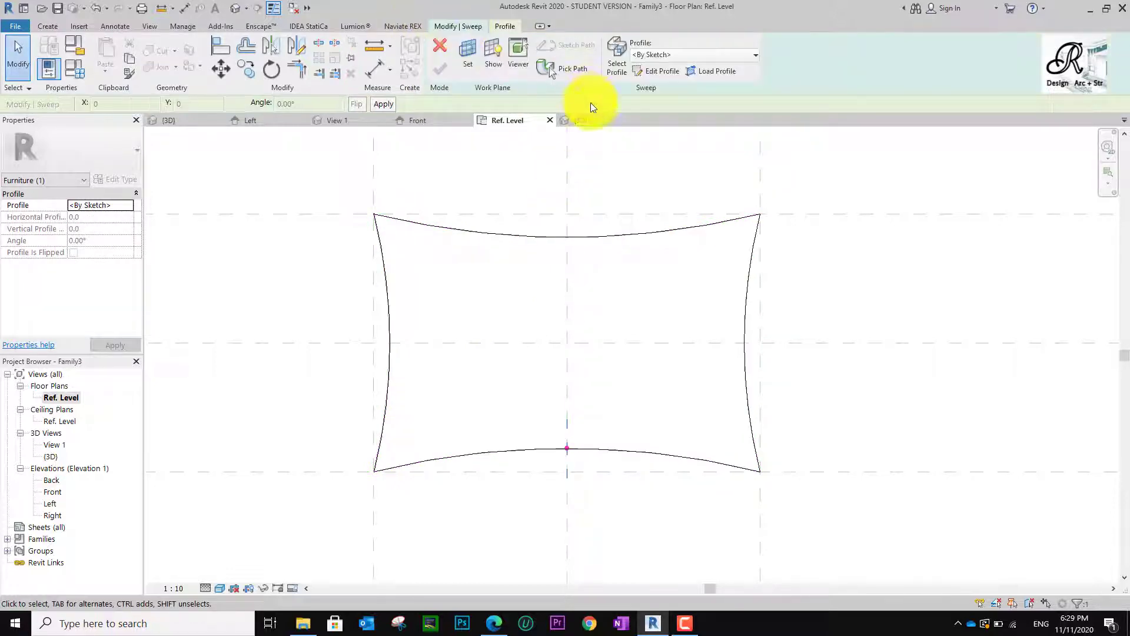
# Edit the profile in Elevation: Left, drawing a 15.0 horizontal line and a vertical line.
pyautogui.click(654, 72)
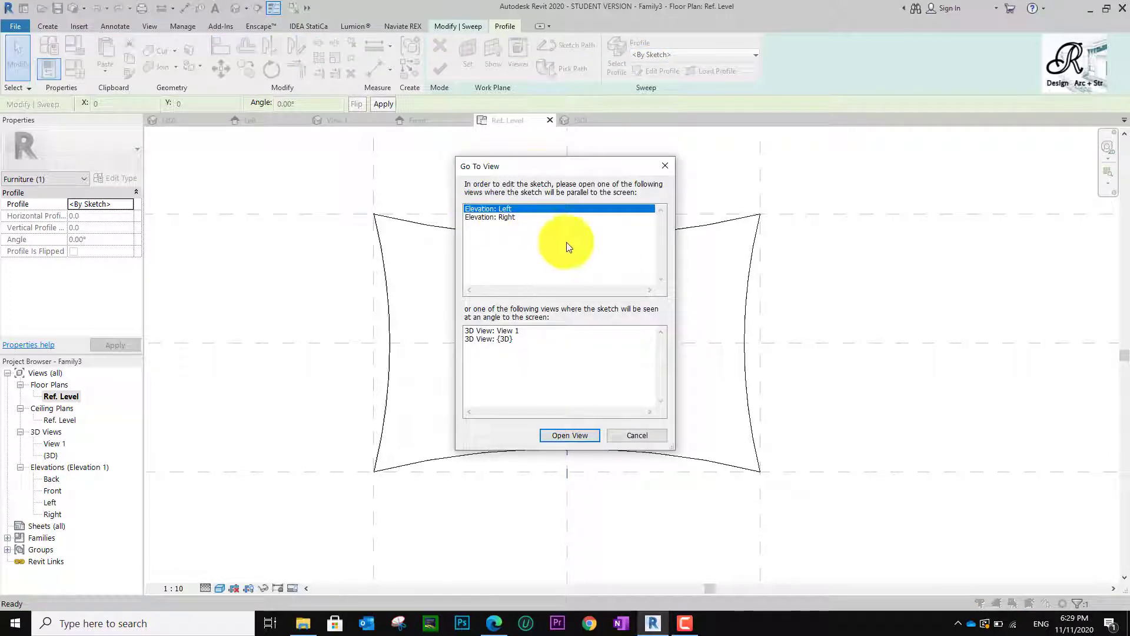
pyautogui.click(575, 437)
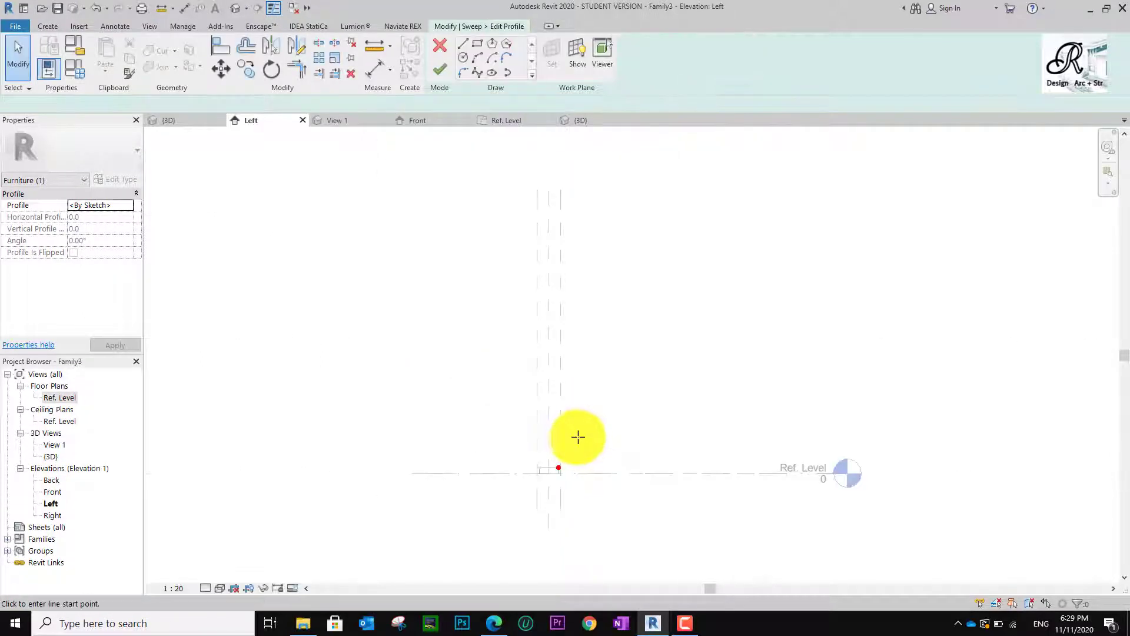
pyautogui.scroll(5, 556, 442)
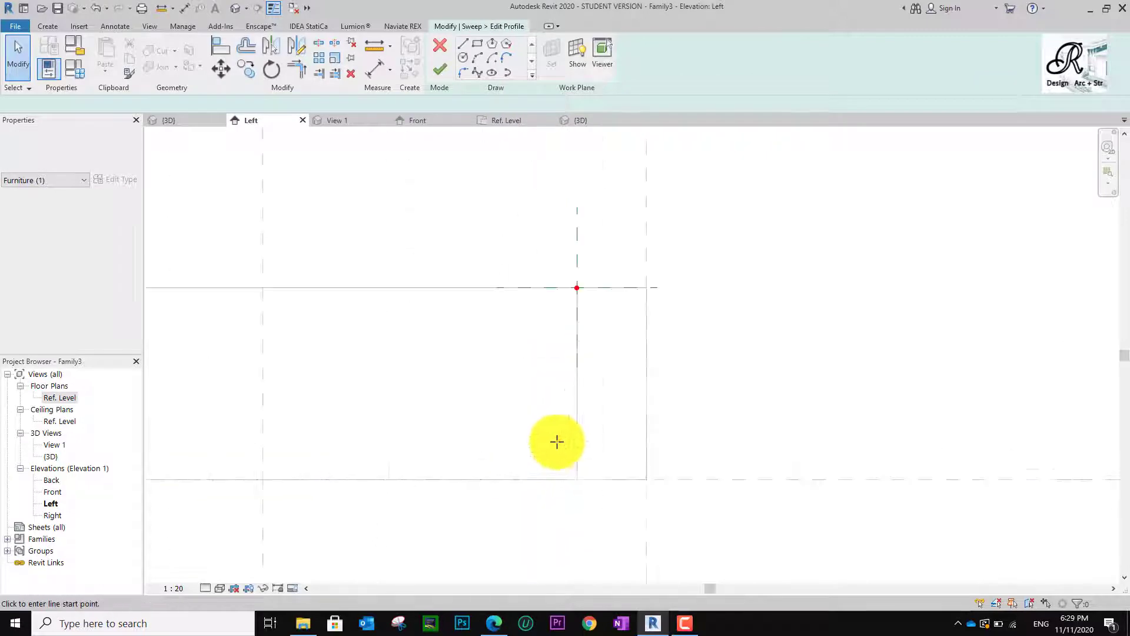
pyautogui.scroll(-3, 777, 391)
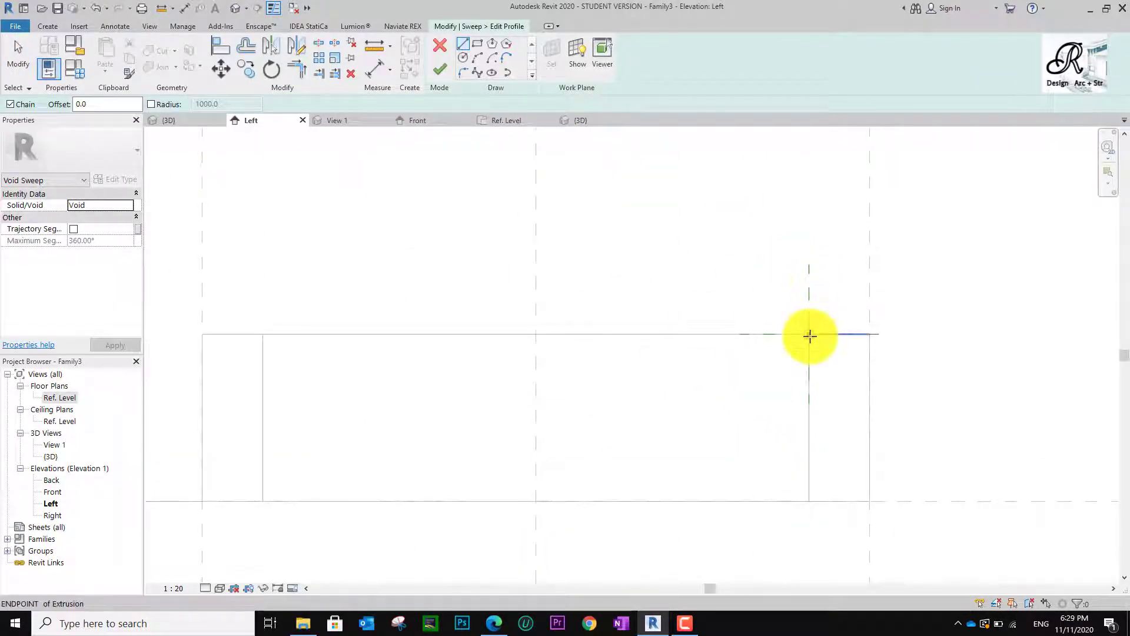
pyautogui.click(809, 335)
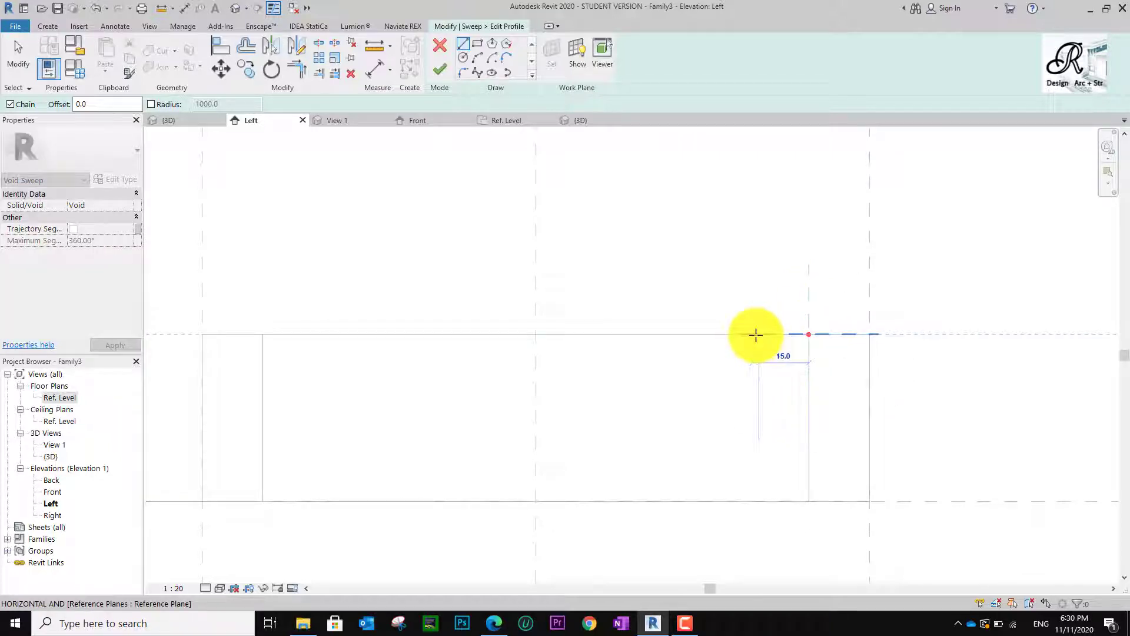
pyautogui.click(755, 334)
pyautogui.press('Escape')
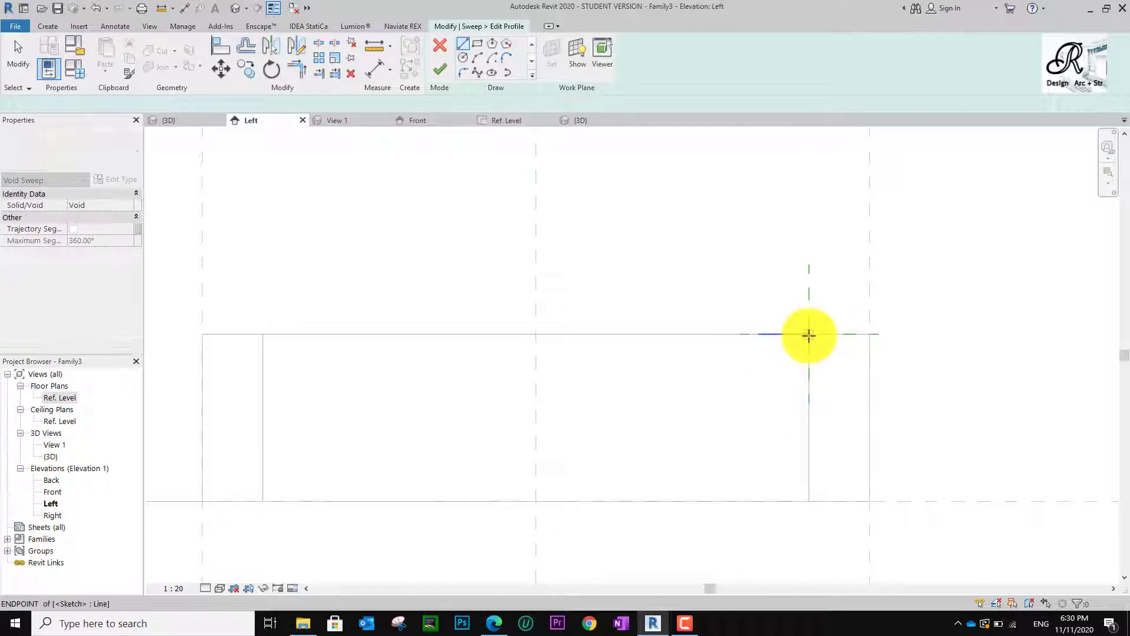
pyautogui.click(810, 335)
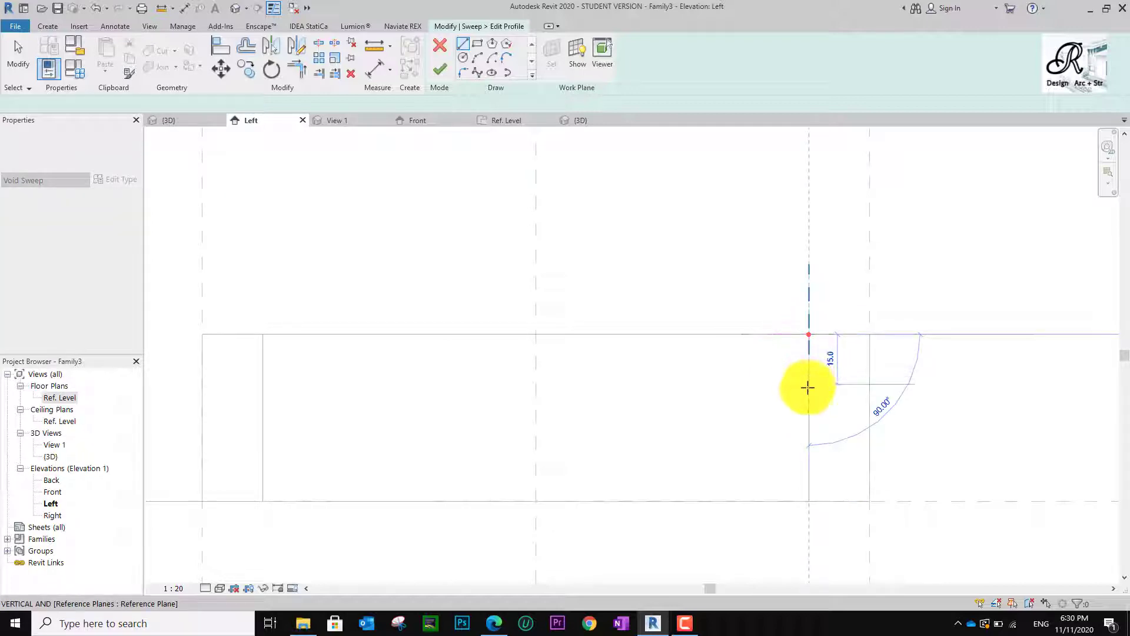
pyautogui.click(809, 386)
pyautogui.press('Escape')
# Add a Start-End-Radius arc forming the rounded corner between the two lines.
pyautogui.click(477, 57)
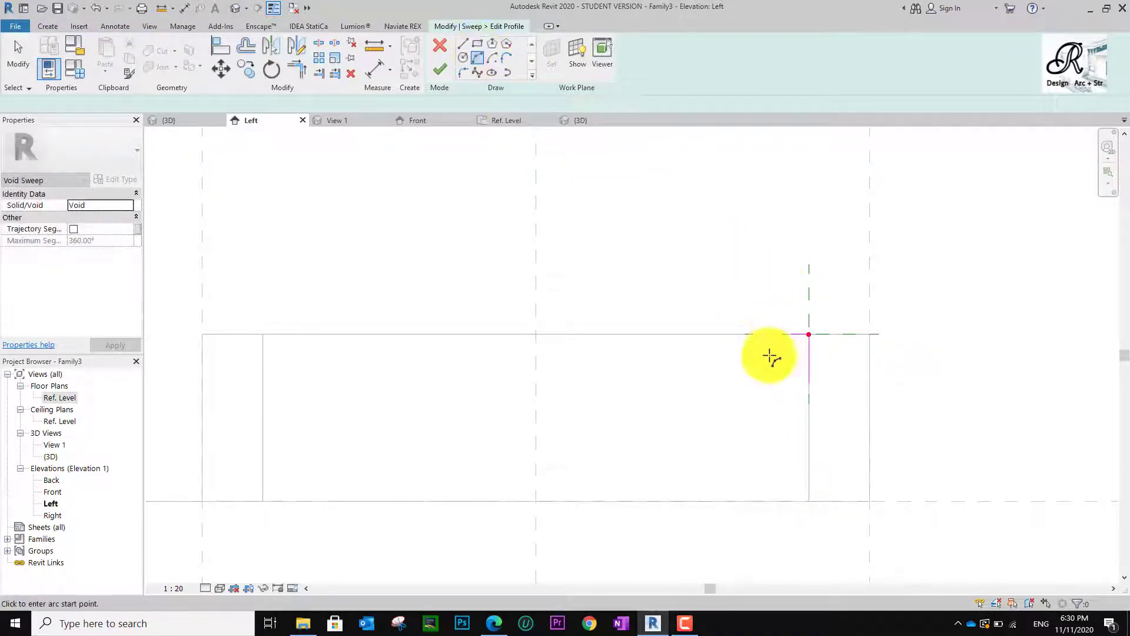
pyautogui.click(759, 334)
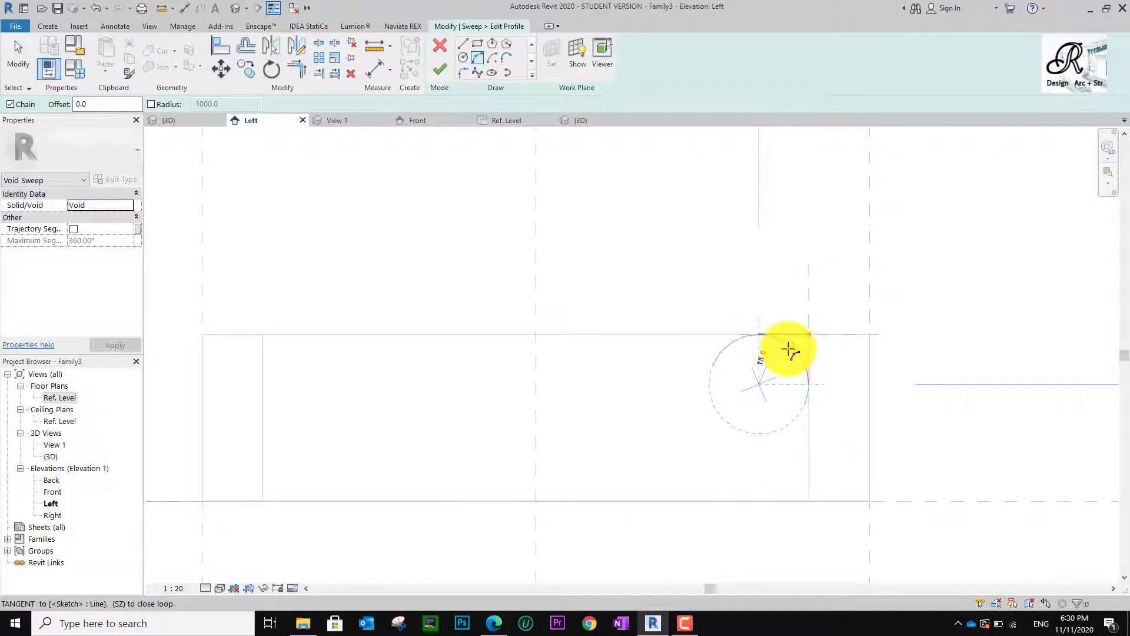
pyautogui.click(789, 350)
pyautogui.press('Escape')
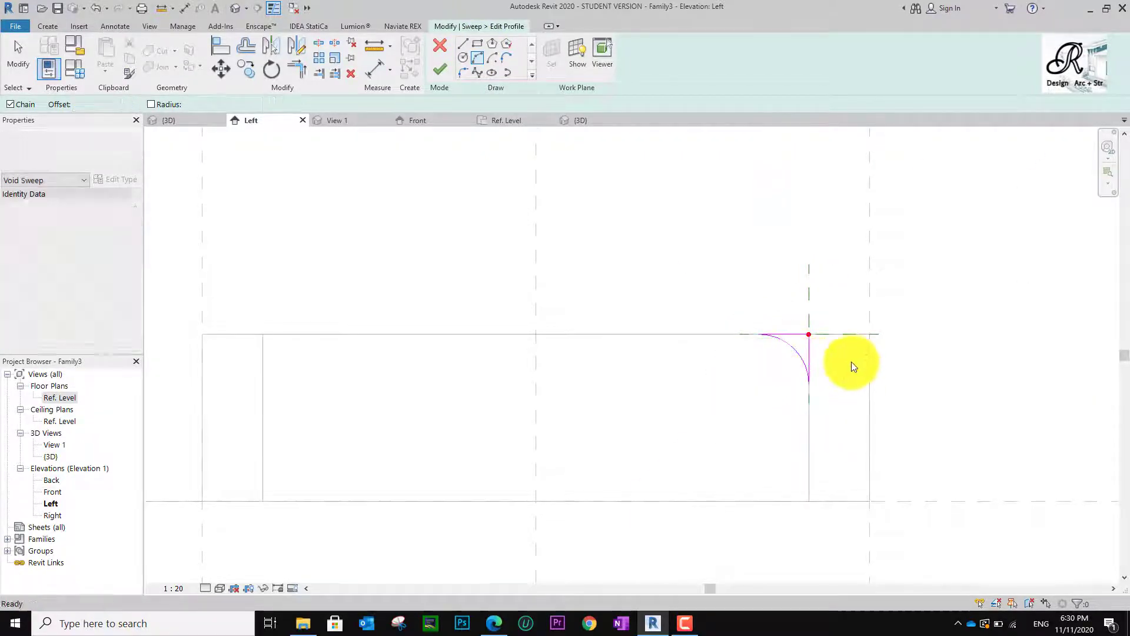
pyautogui.press('Escape')
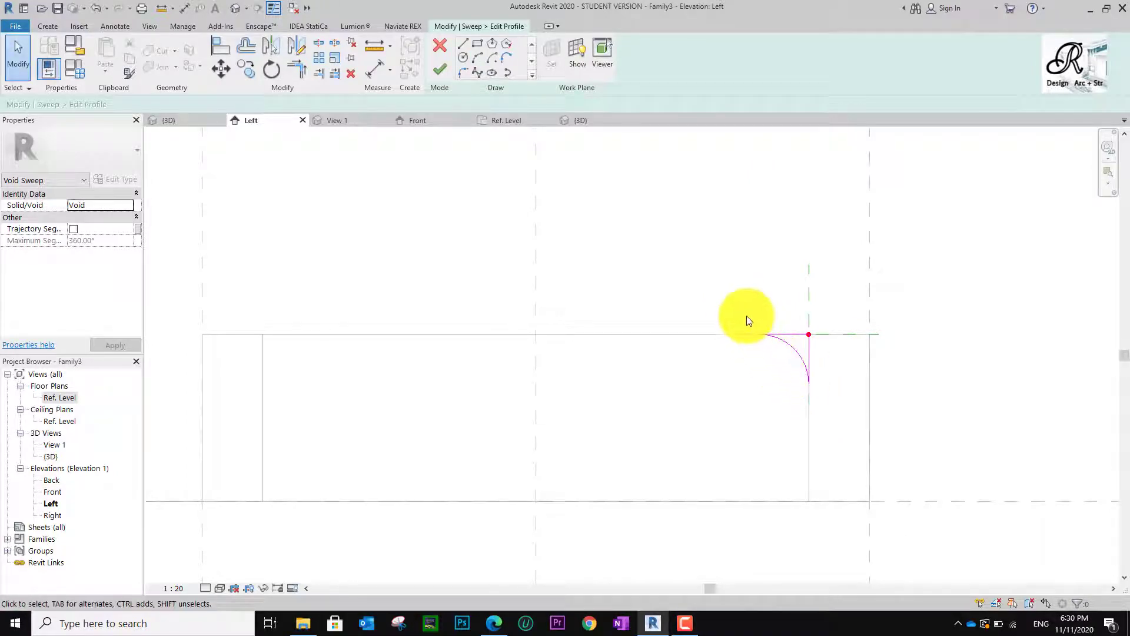
# Mirror-copy the arc and lines to the bottom, then finish the profile and the sweep.
pyautogui.moveTo(737, 307)
pyautogui.mouseDown()
pyautogui.moveTo(774, 370)
pyautogui.moveTo(835, 406)
pyautogui.mouseUp()
pyautogui.click(296, 46)
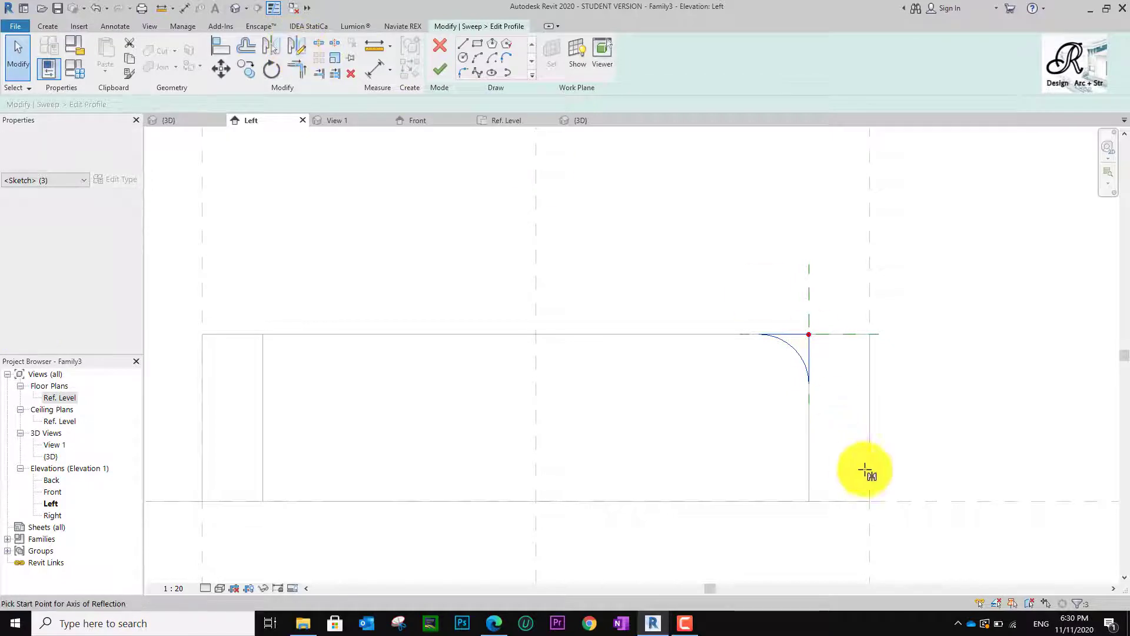
pyautogui.click(871, 421)
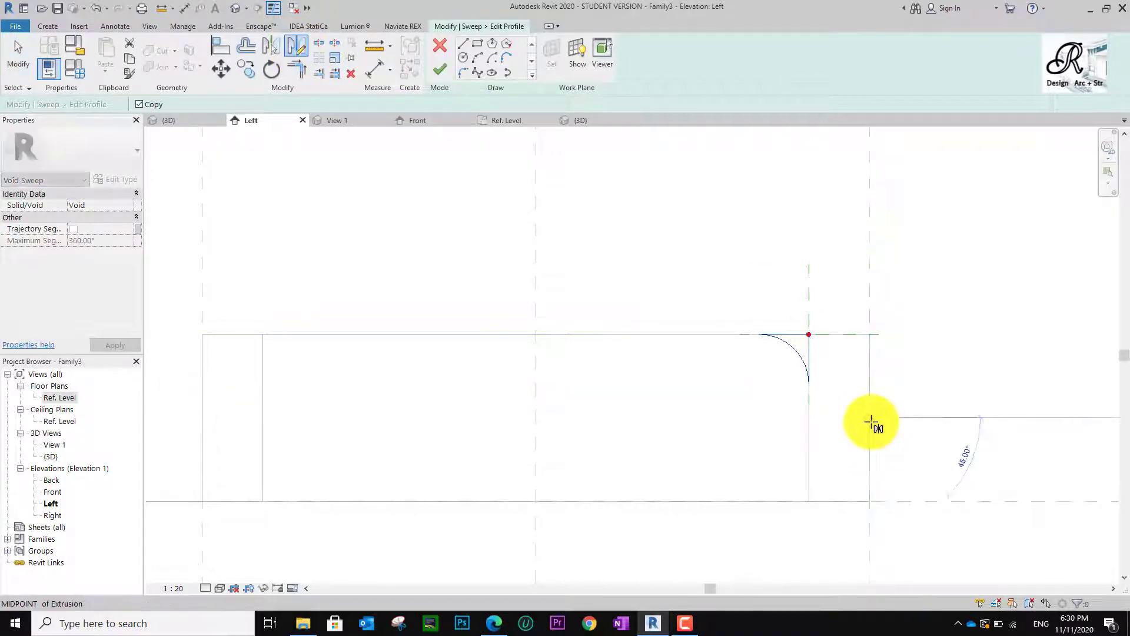
pyautogui.click(963, 418)
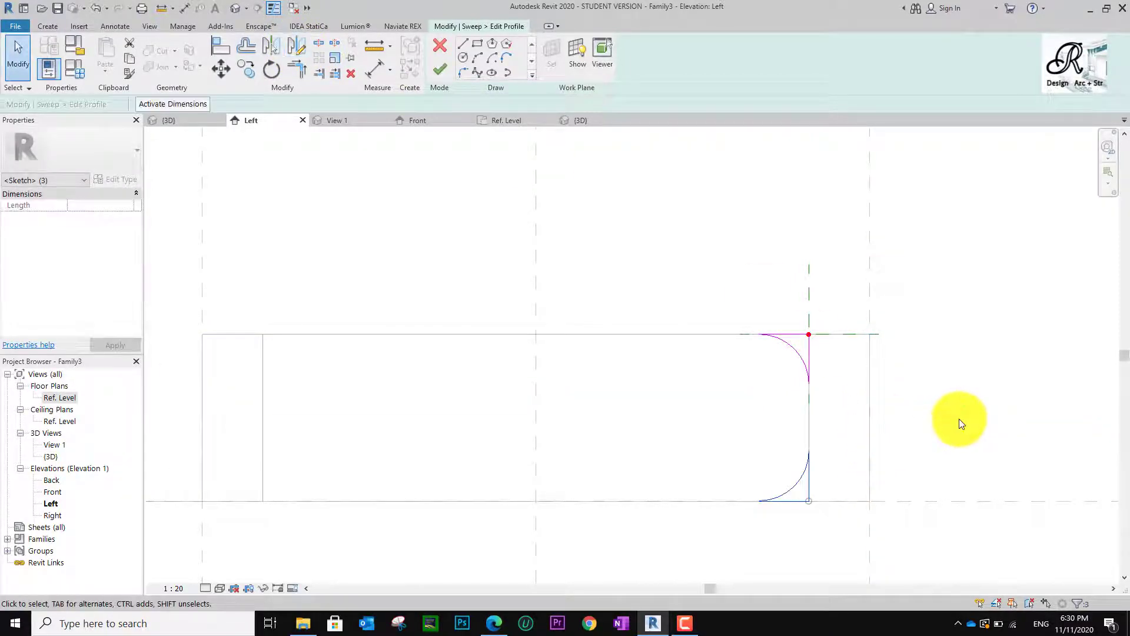
pyautogui.click(959, 419)
pyautogui.scroll(-2, 917, 418)
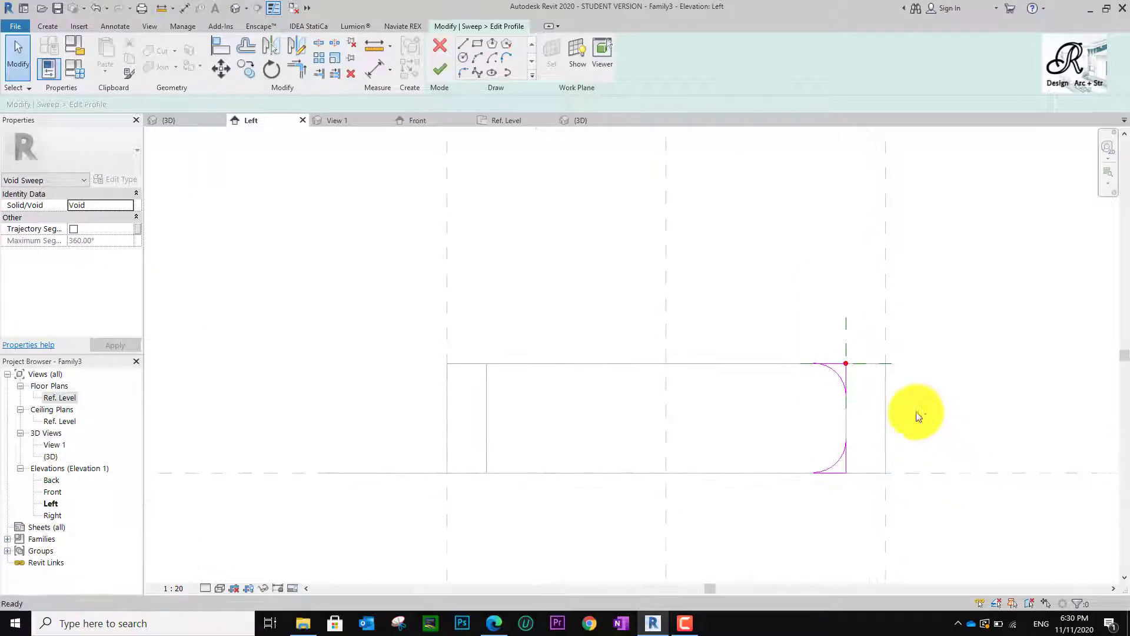
pyautogui.click(440, 68)
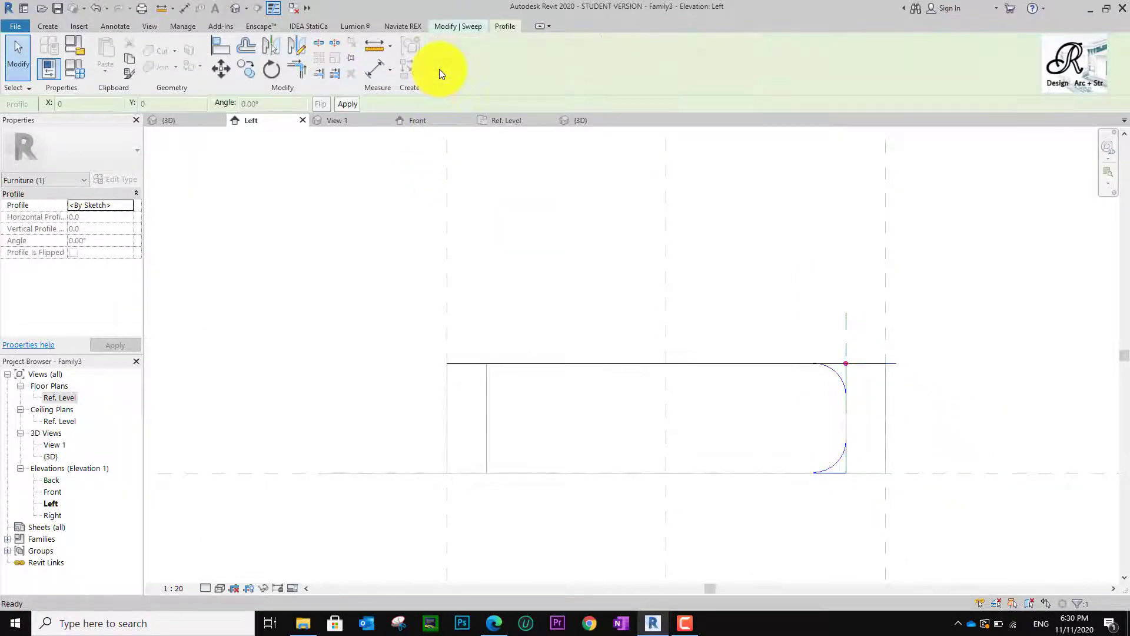
pyautogui.click(446, 26)
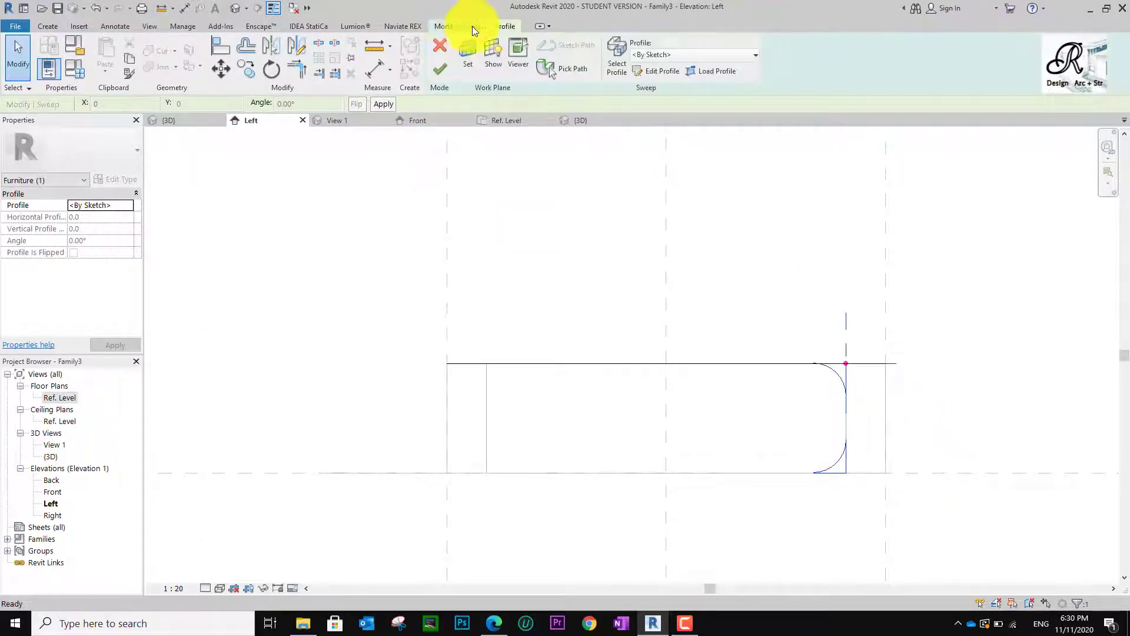
pyautogui.click(436, 69)
# Inspect the rounded pillow and its void sweep in the {3D} view.
pyautogui.click(439, 156)
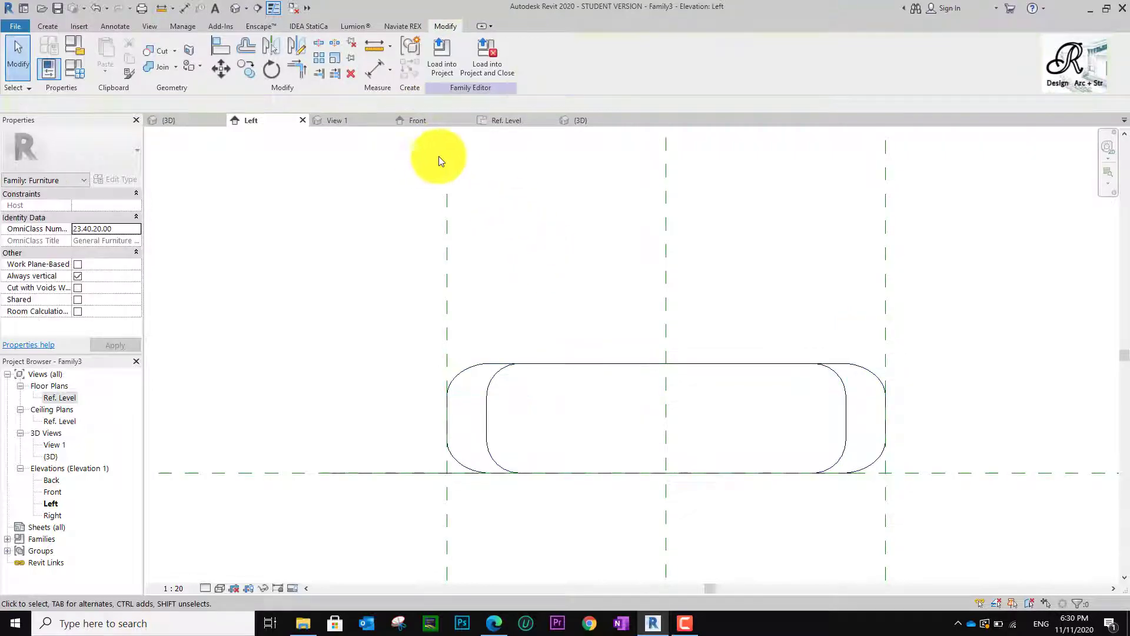
pyautogui.click(585, 121)
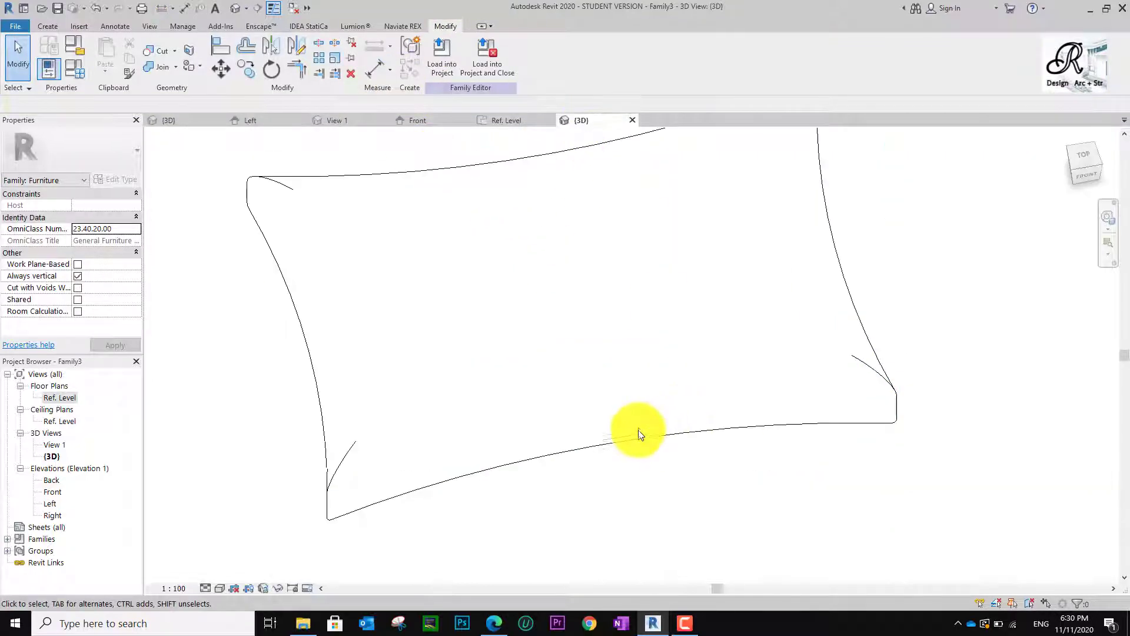
pyautogui.keyDown('shift'); pyautogui.moveTo(638, 434); pyautogui.dragTo(863, 483, button='middle'); pyautogui.keyUp('shift')
pyautogui.scroll(5, 451, 497)
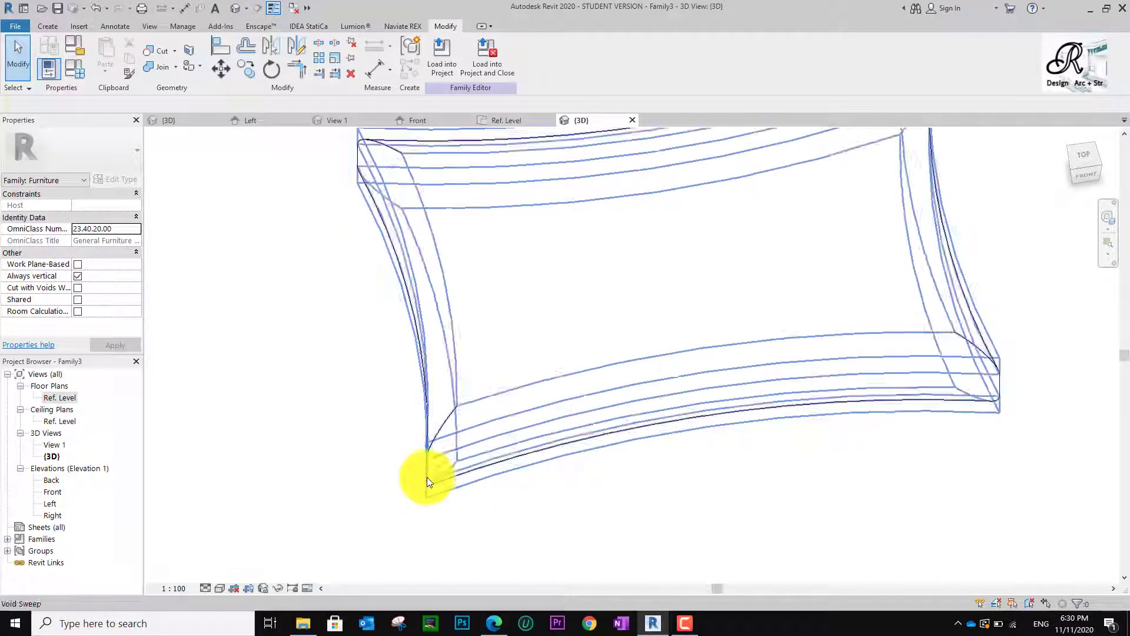
pyautogui.click(427, 476)
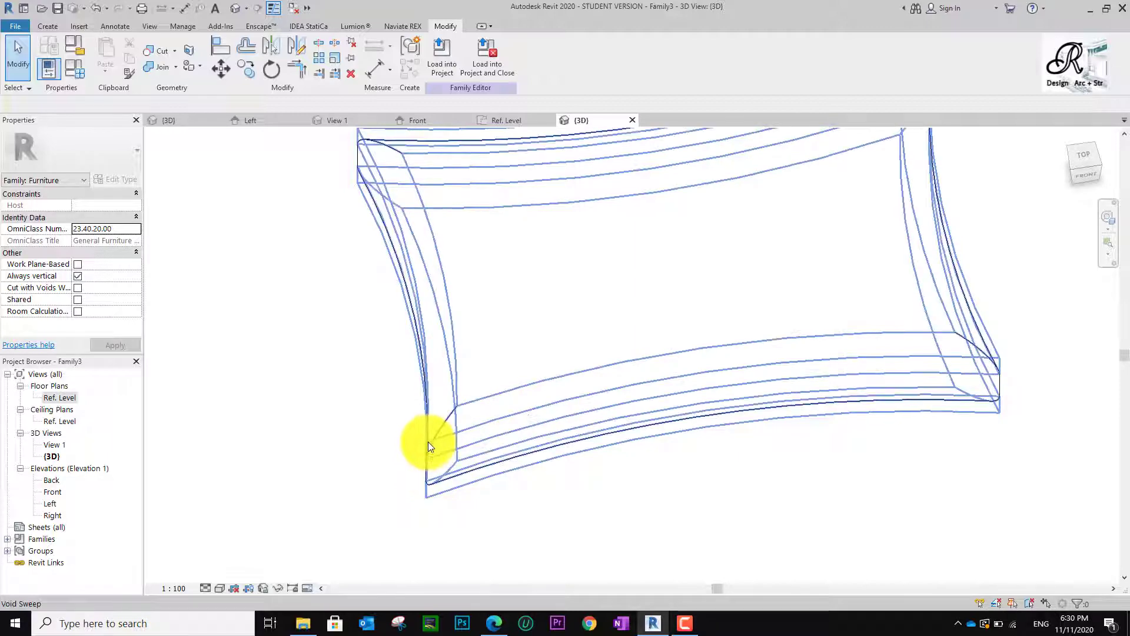
pyautogui.press('Delete')
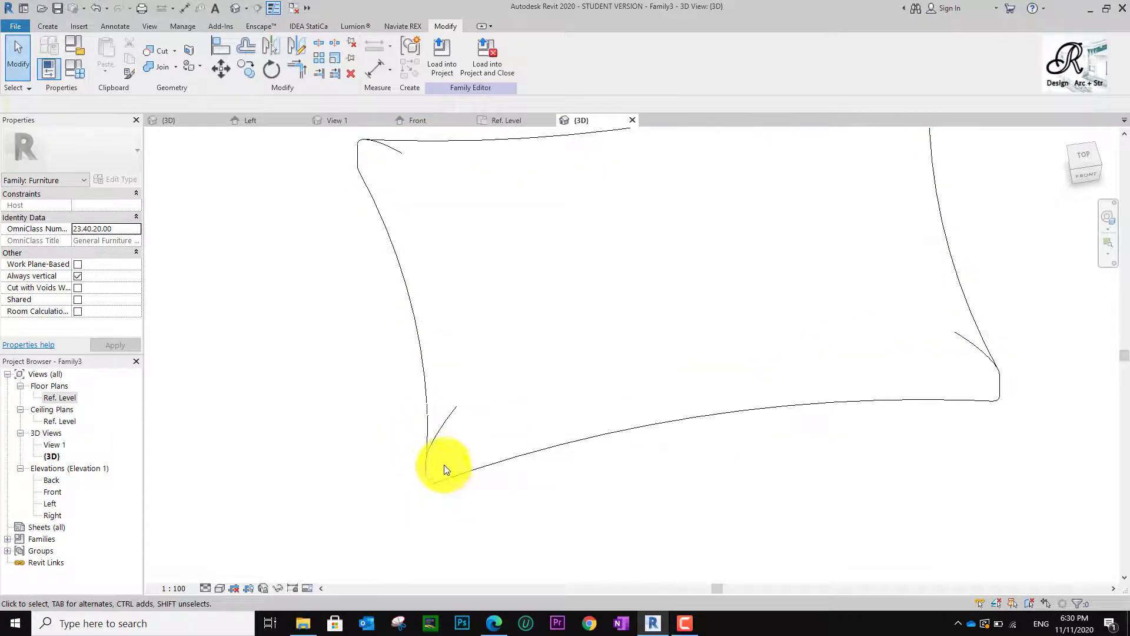
# Return to the Ref. Level floor plan.
pyautogui.doubleClick(49, 398)
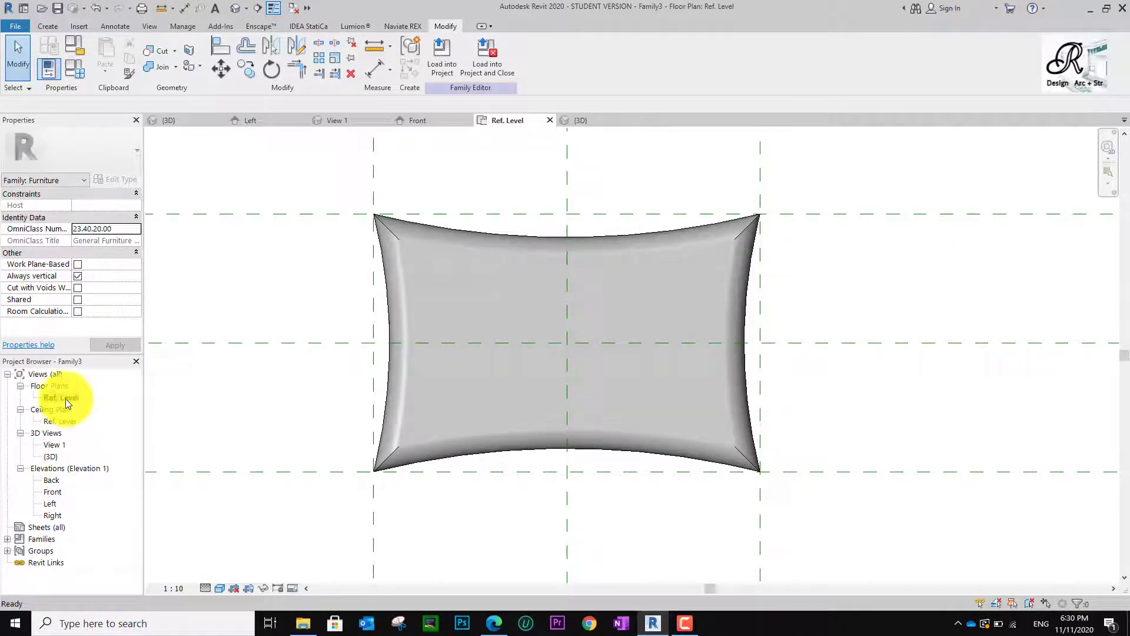
pyautogui.scroll(5, 376, 207)
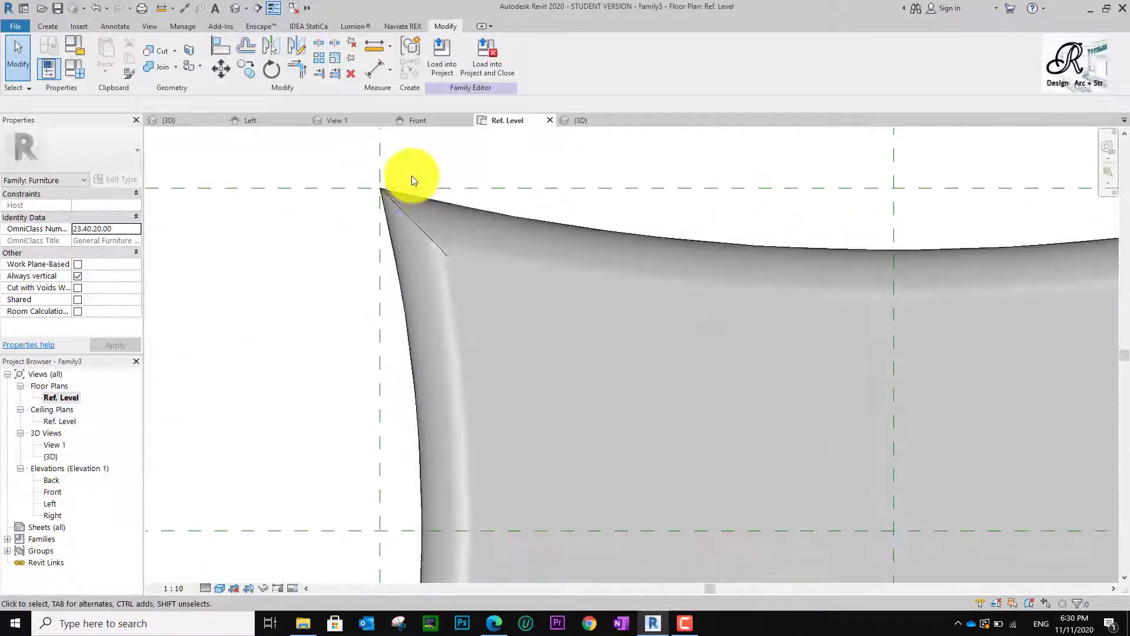
pyautogui.scroll(-5, 412, 180)
# Start a void extrusion and sketch an arc at the pillow's top-left corner.
pyautogui.click(47, 27)
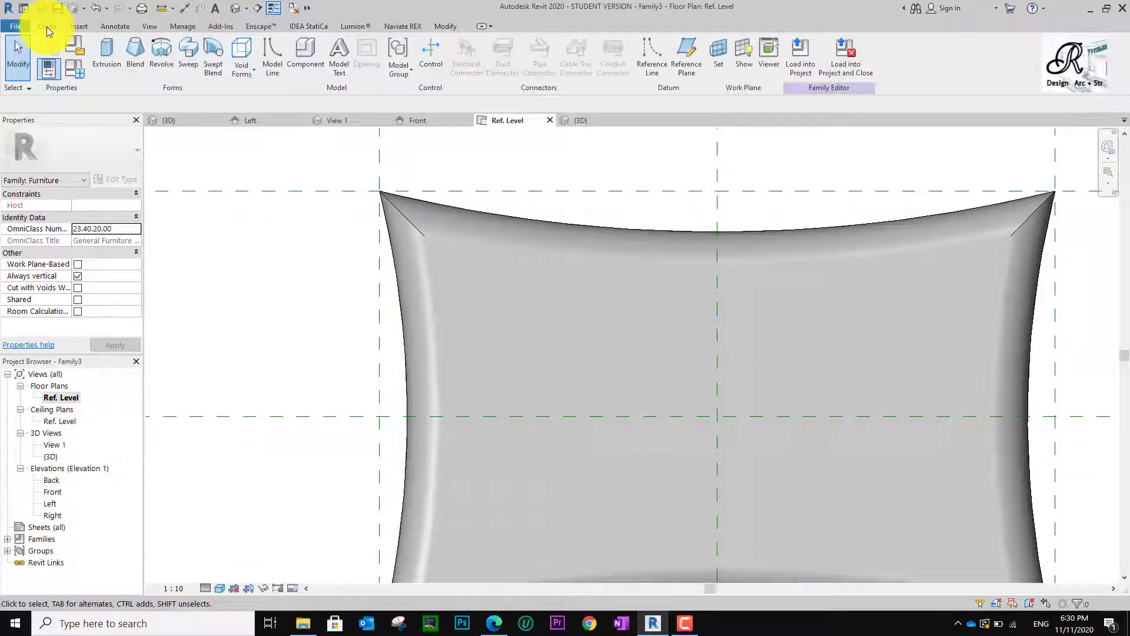
pyautogui.click(240, 76)
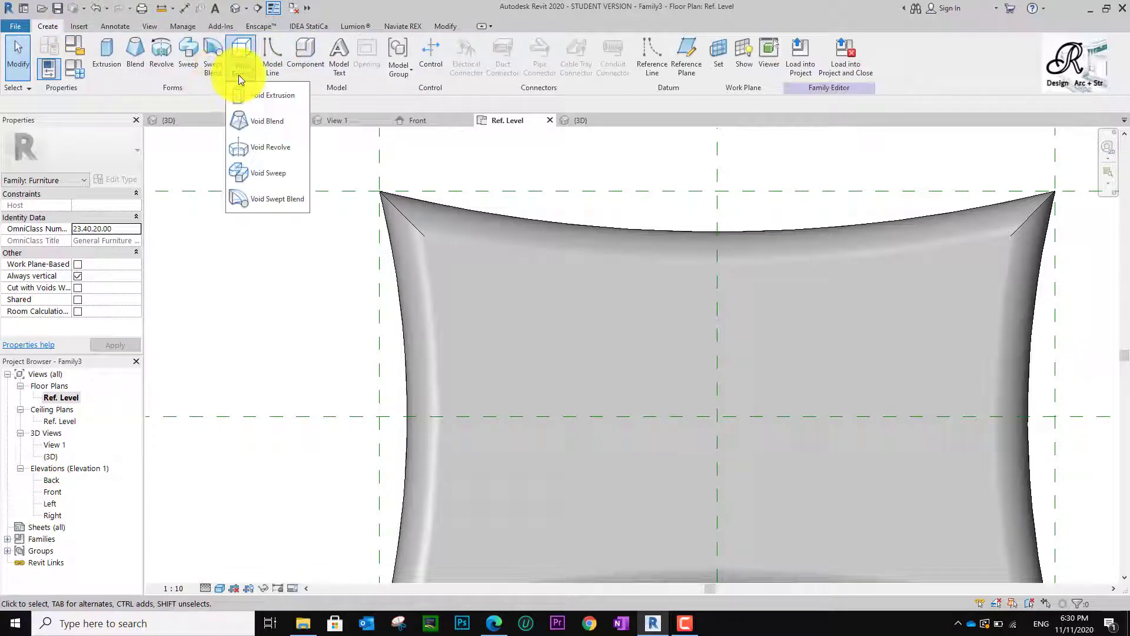
pyautogui.click(274, 99)
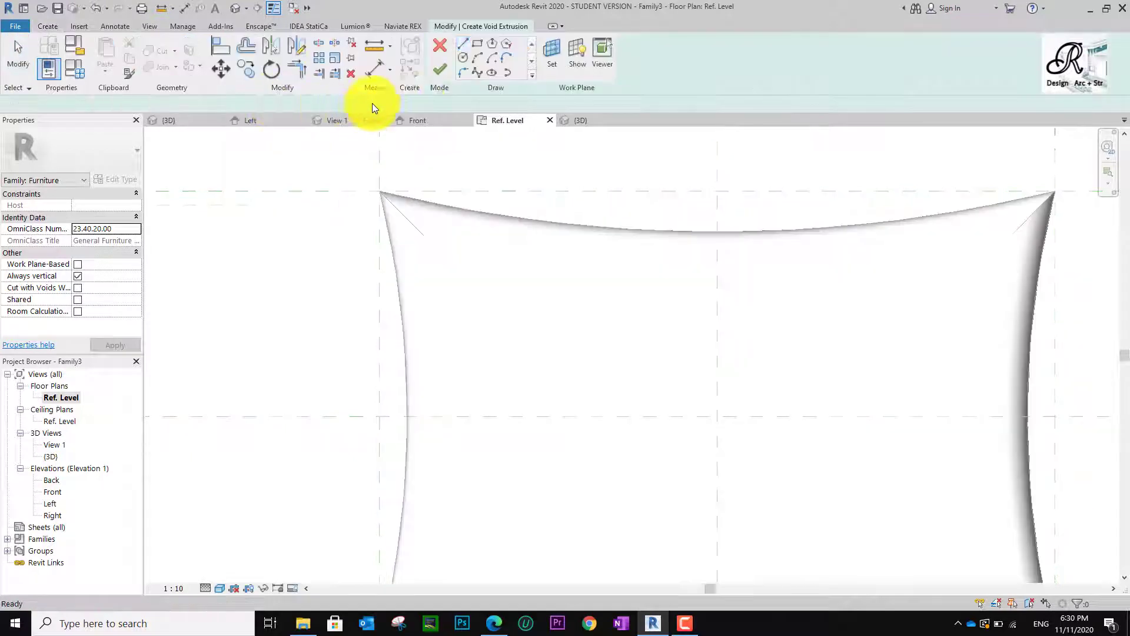
pyautogui.click(477, 58)
pyautogui.scroll(3, 384, 228)
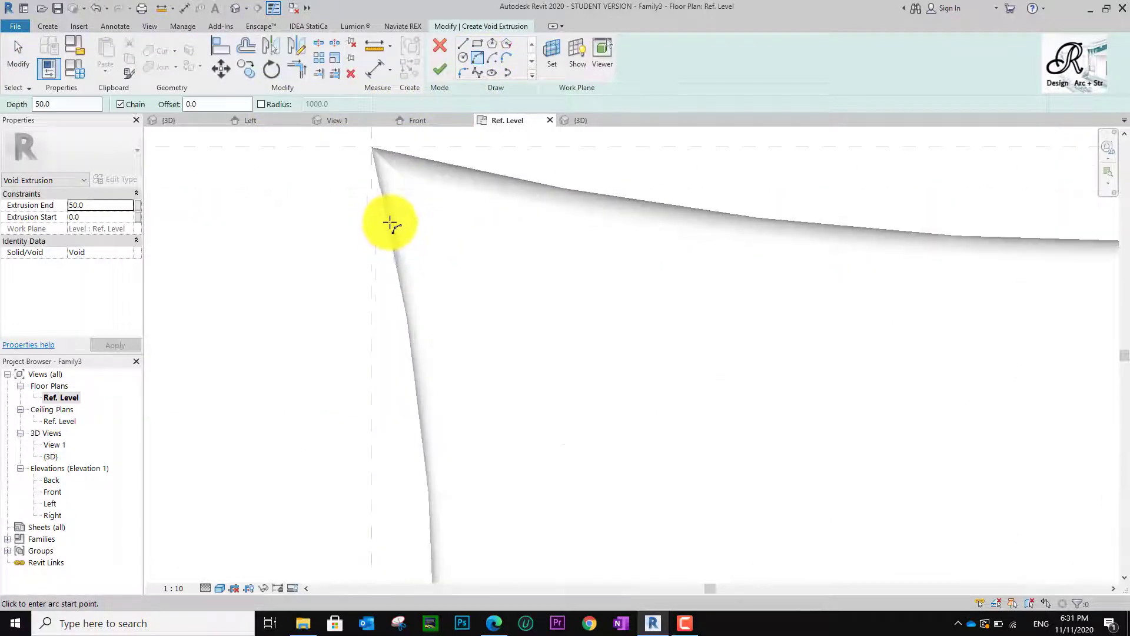
pyautogui.click(386, 248)
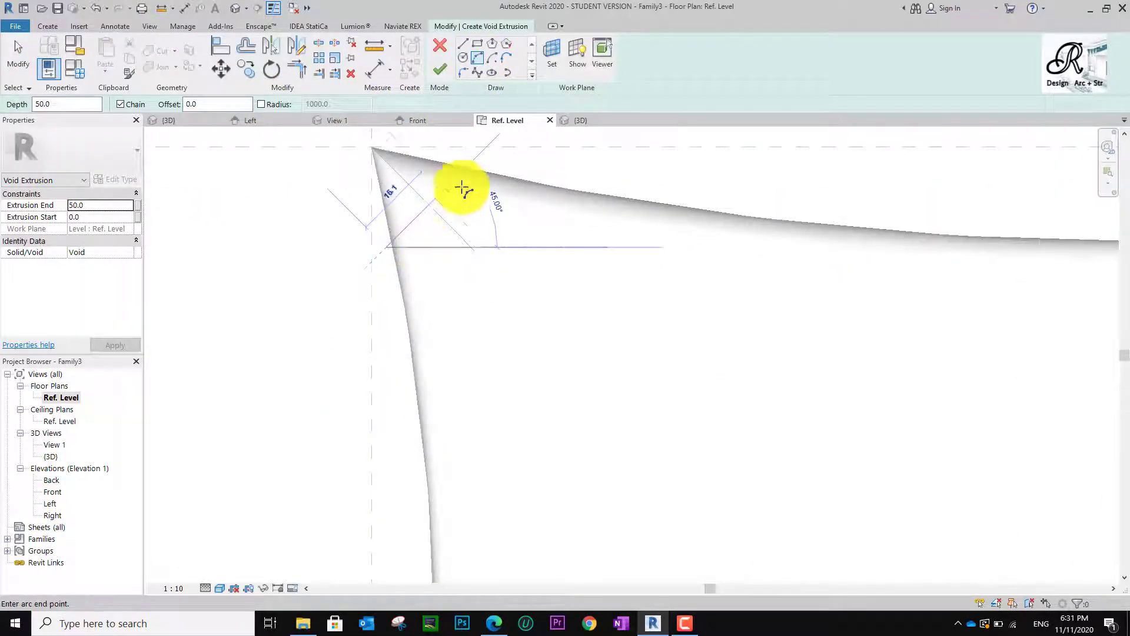
pyautogui.click(471, 166)
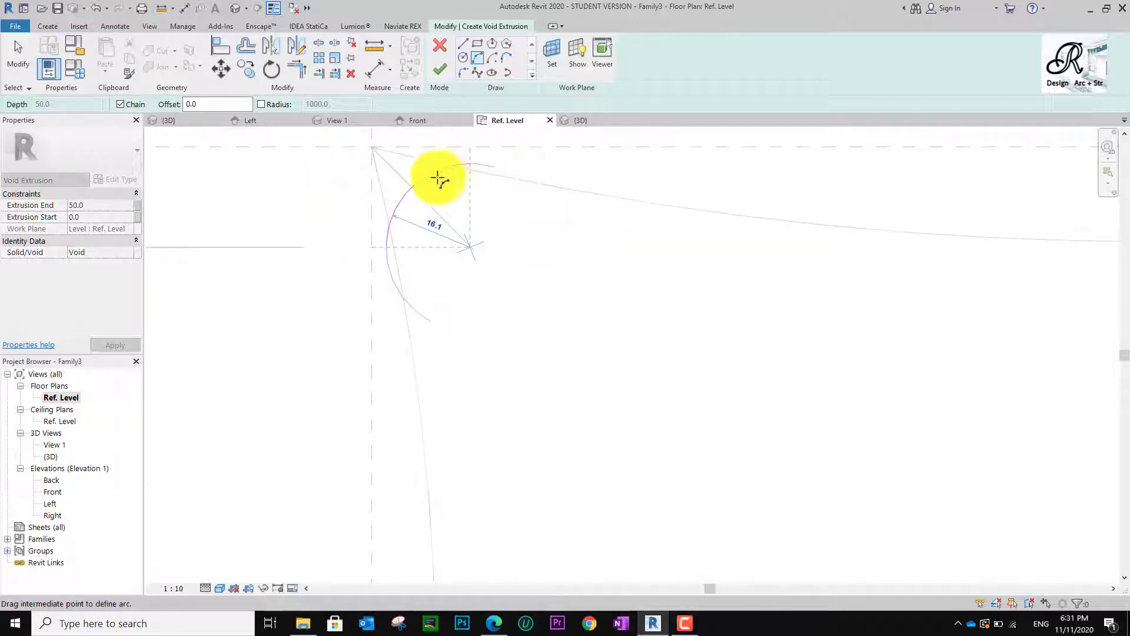
pyautogui.click(418, 183)
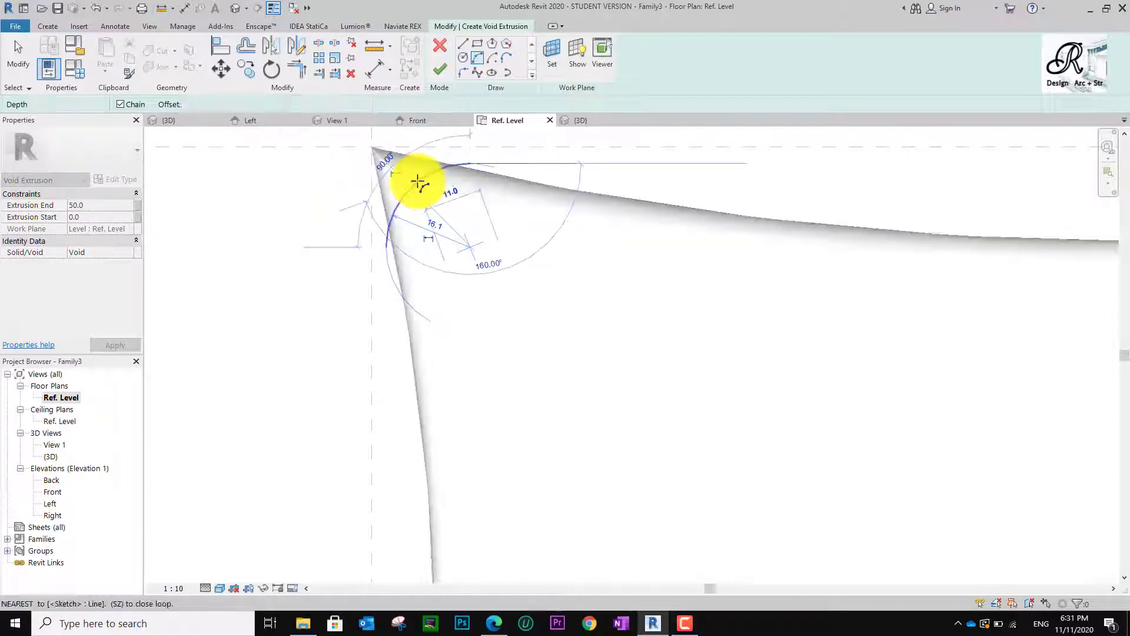
pyautogui.scroll(-1, 506, 159)
pyautogui.moveTo(519, 190); pyautogui.dragTo(523, 245, button='middle')
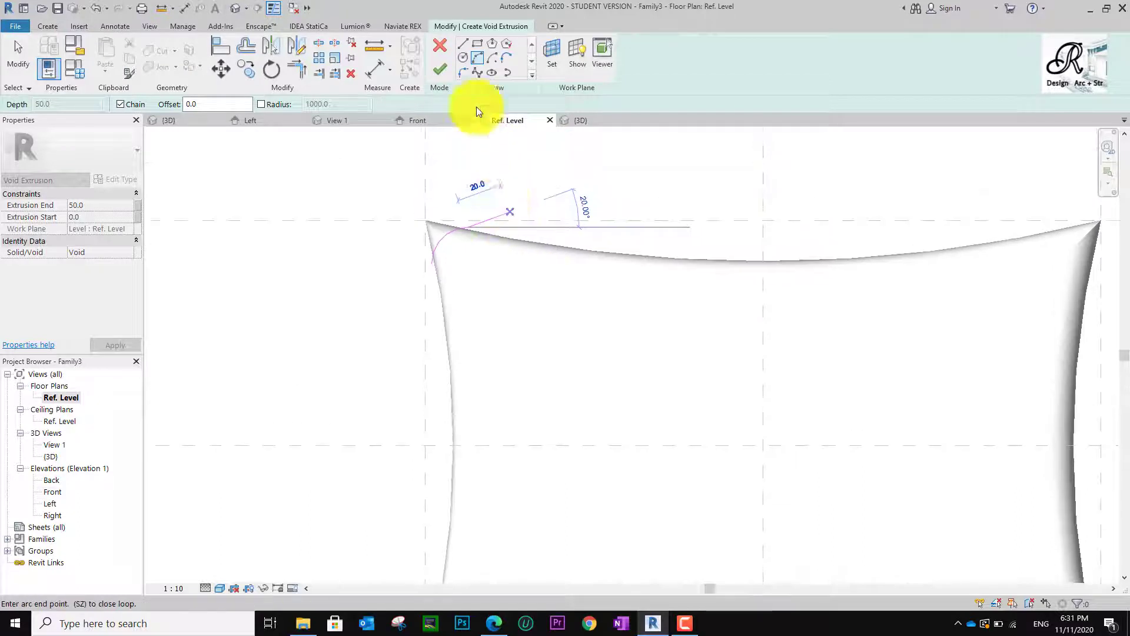
# Close the top-left corner profile with four straight lines back to the arc.
pyautogui.click(463, 44)
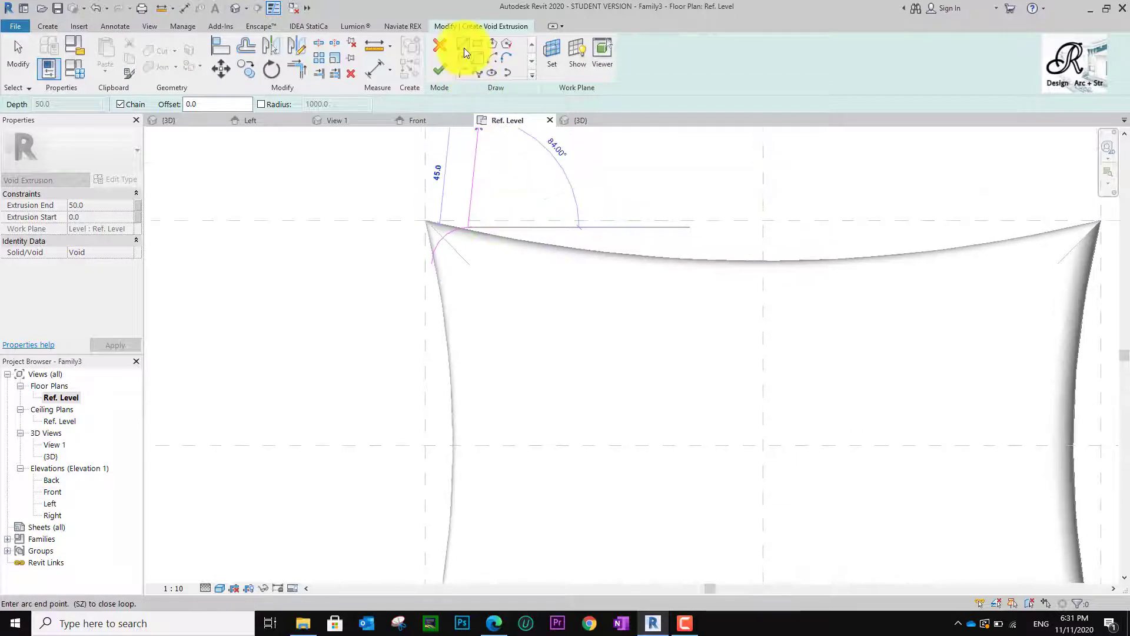
pyautogui.click(468, 182)
pyautogui.click(399, 182)
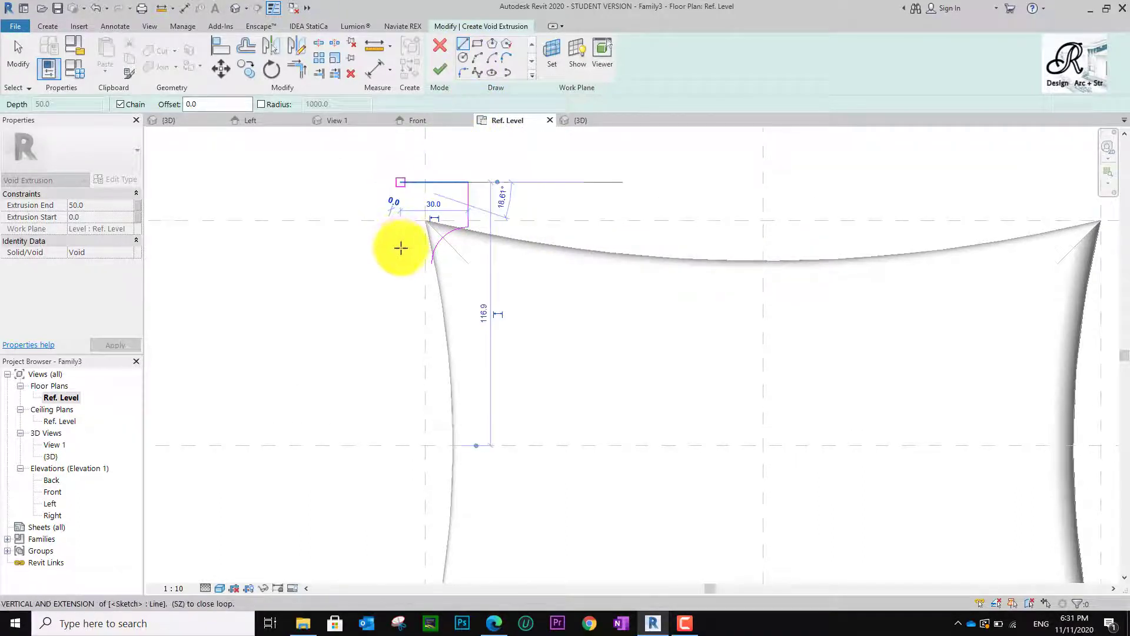
pyautogui.click(400, 263)
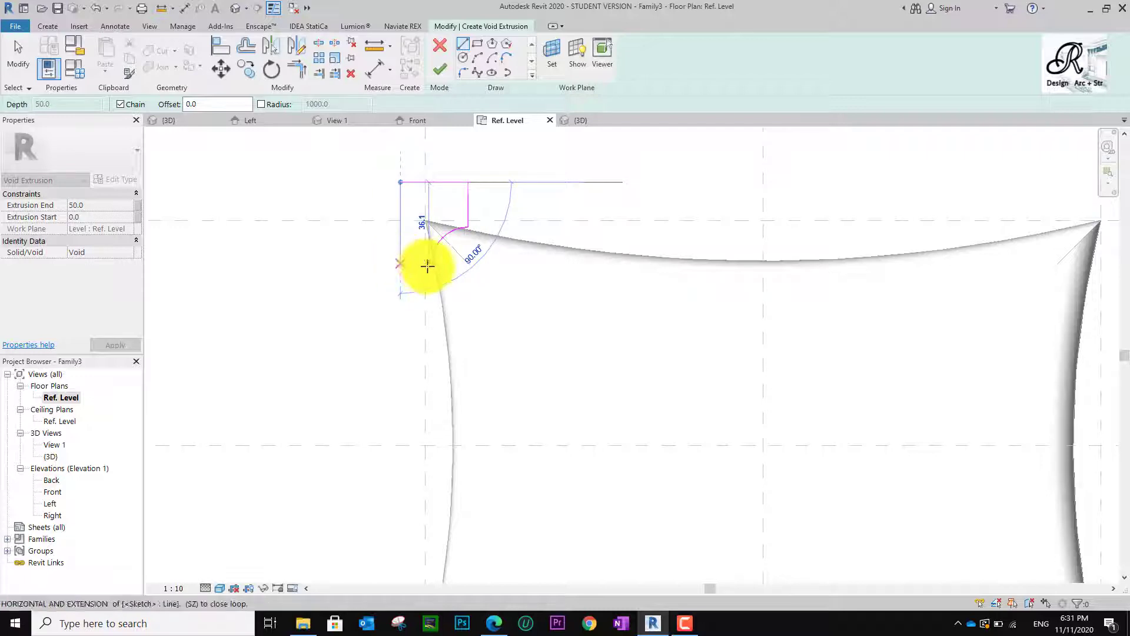
pyautogui.click(433, 263)
pyautogui.press('Escape')
pyautogui.press('Escape')
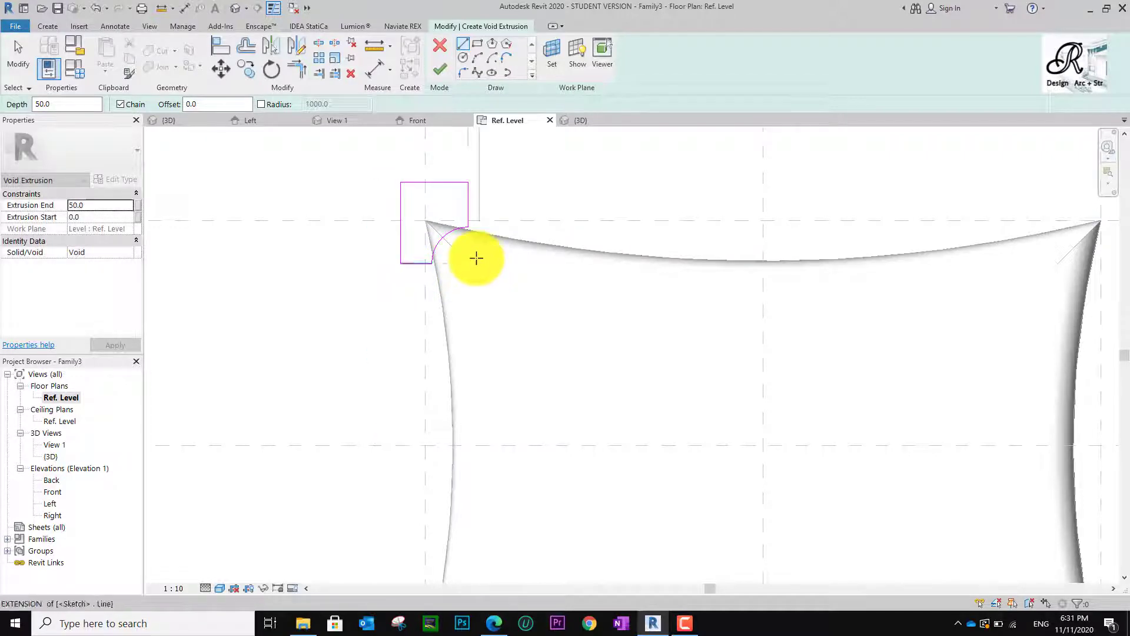
pyautogui.scroll(-4, 473, 258)
pyautogui.moveTo(474, 258); pyautogui.dragTo(448, 249, button='middle')
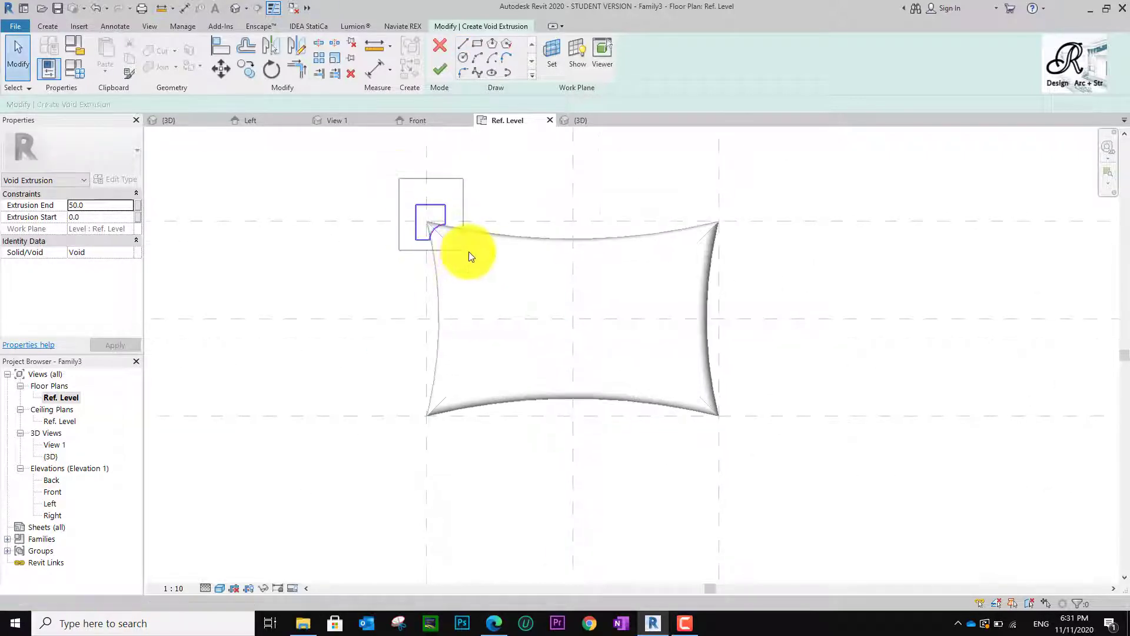
# Mirror the profile to the bottom-left, then both to the right corners, and finish the extrusion.
pyautogui.moveTo(469, 251); pyautogui.dragTo(475, 252)
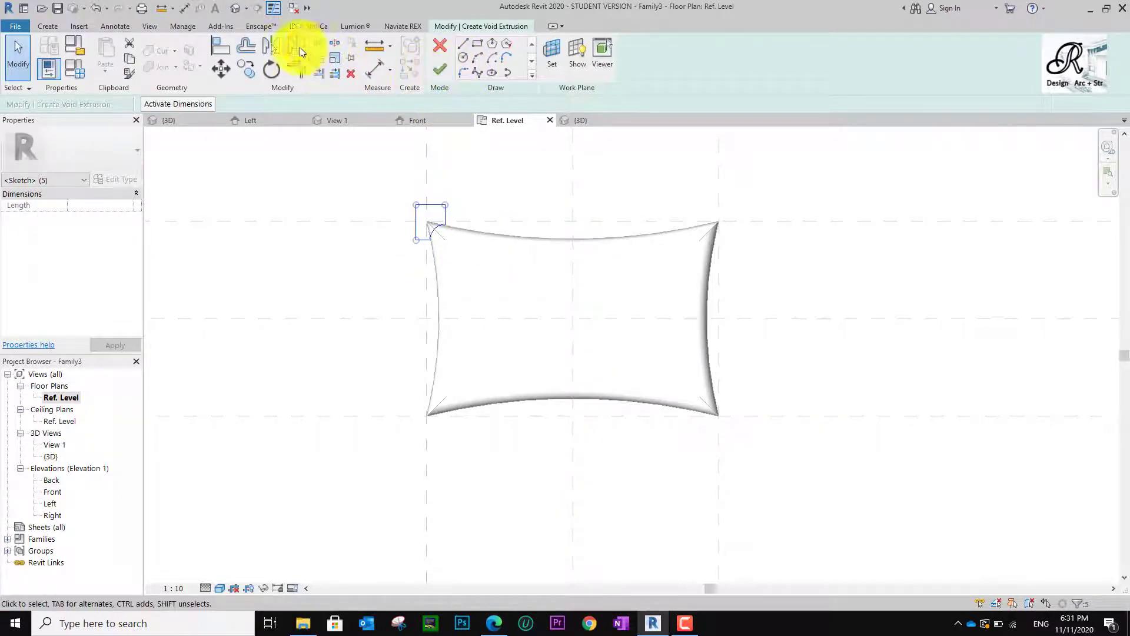
pyautogui.click(272, 47)
pyautogui.click(397, 317)
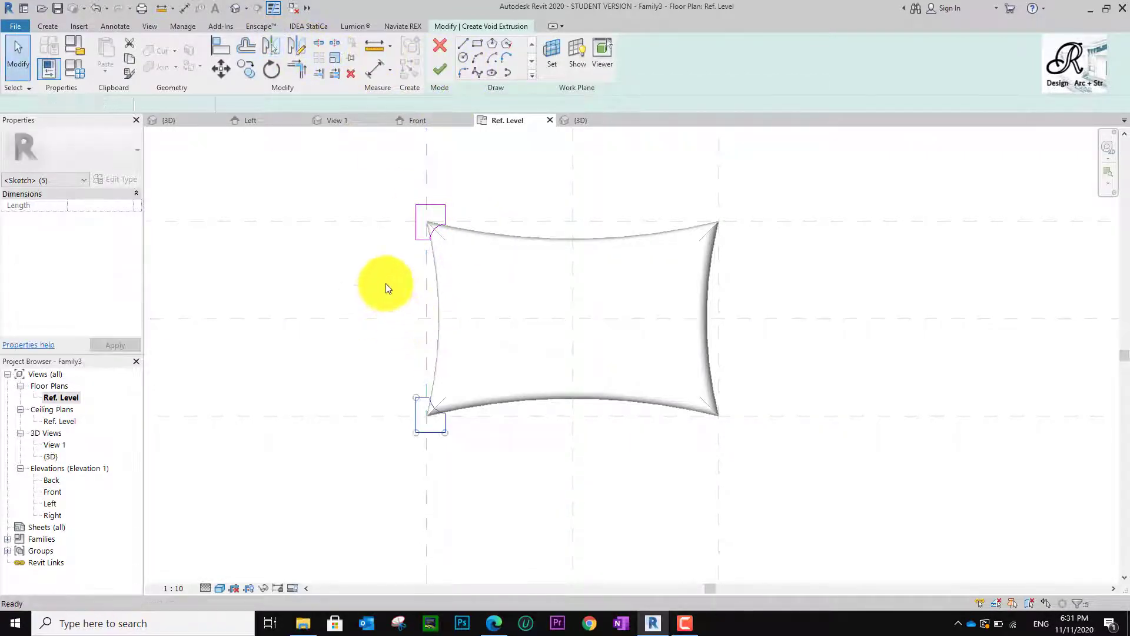
pyautogui.moveTo(377, 171); pyautogui.dragTo(518, 517)
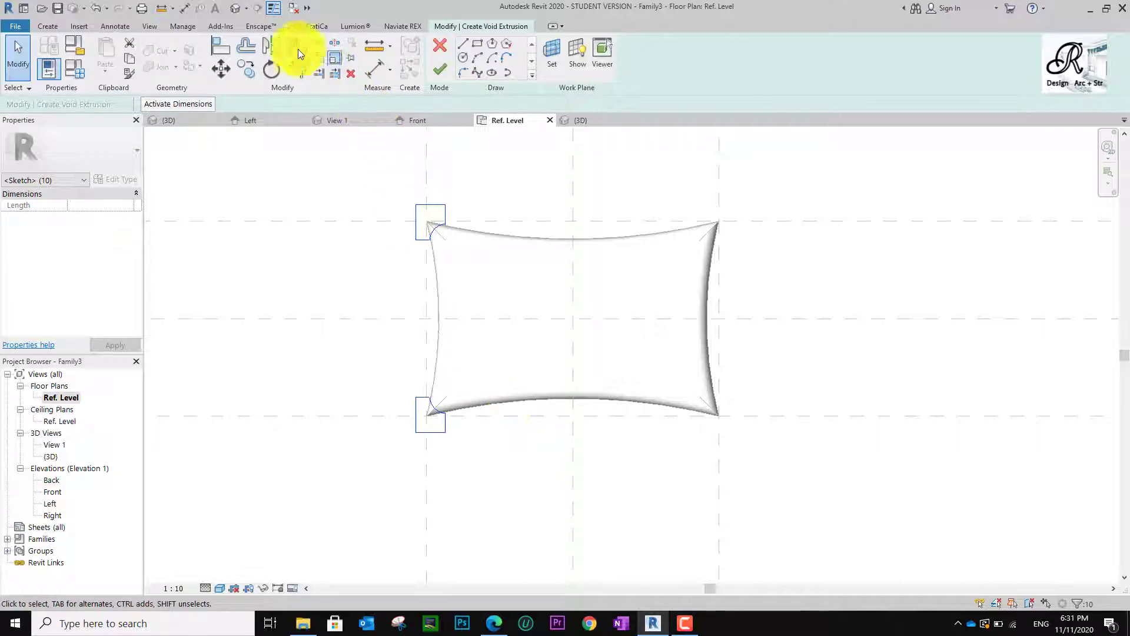
pyautogui.click(266, 44)
pyautogui.click(572, 189)
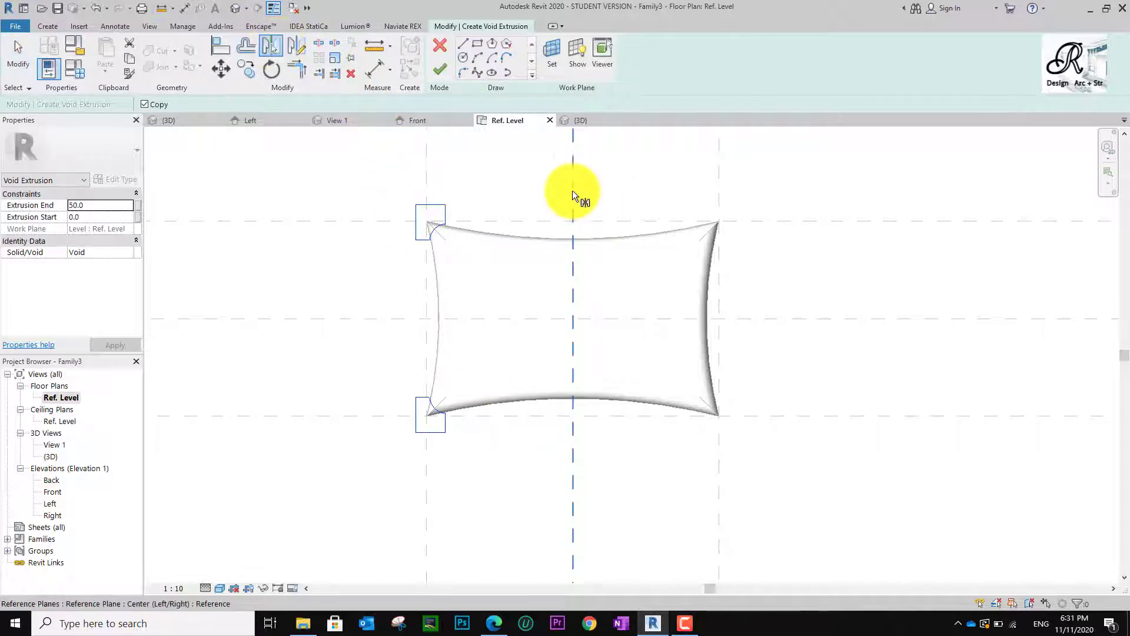
pyautogui.press('Escape')
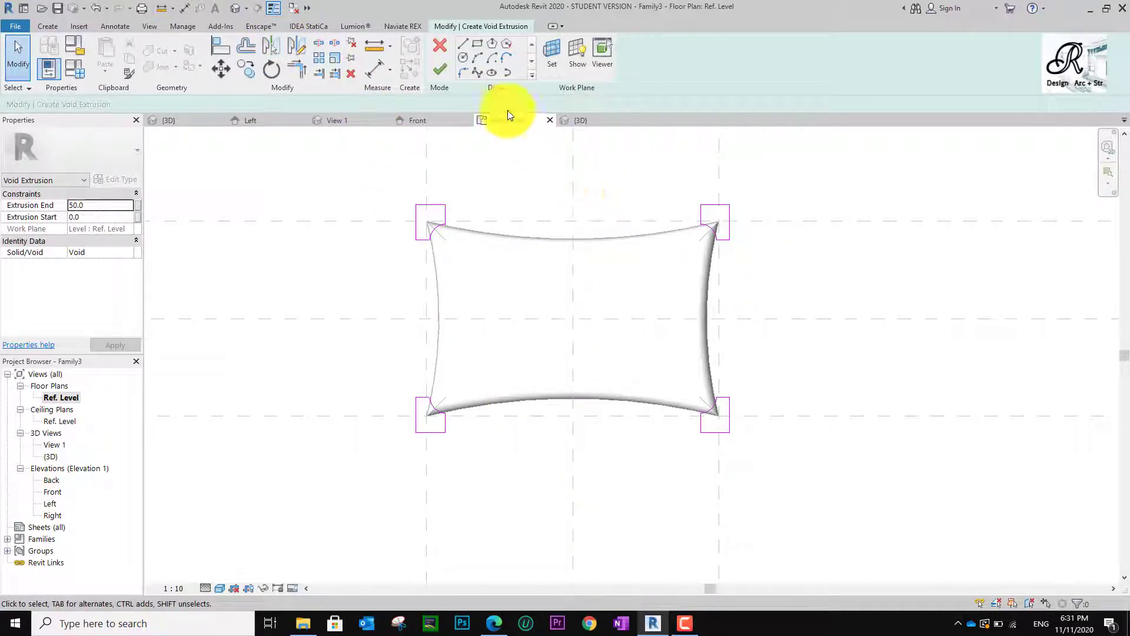
pyautogui.click(446, 70)
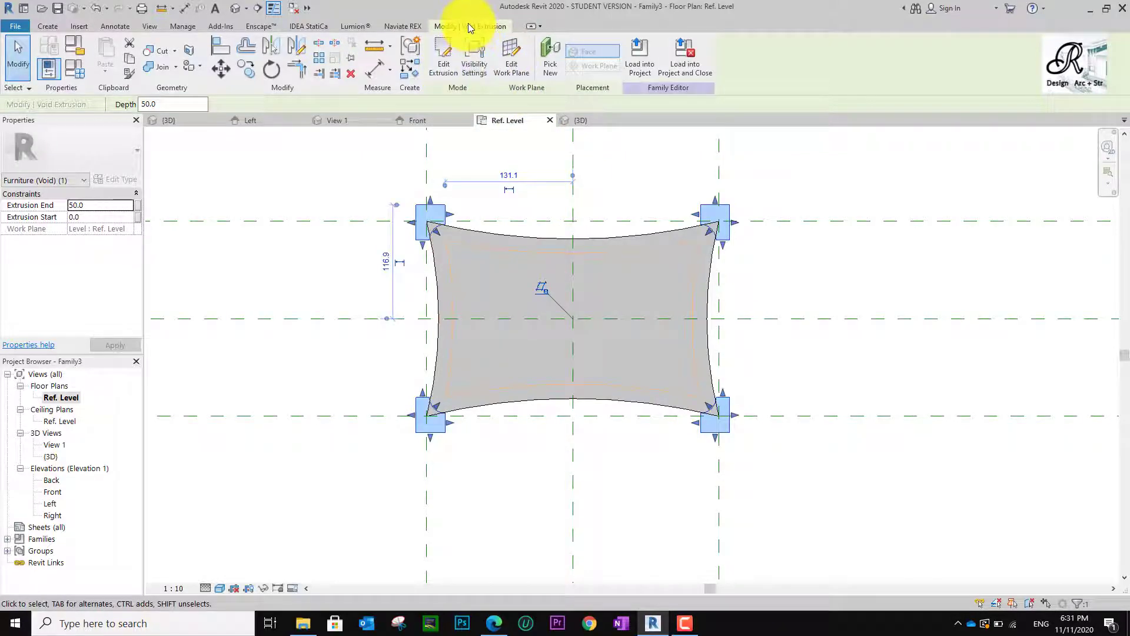
# Switch to the 3D view and orbit the trimmed pillow to an angled view.
pyautogui.click(774, 173)
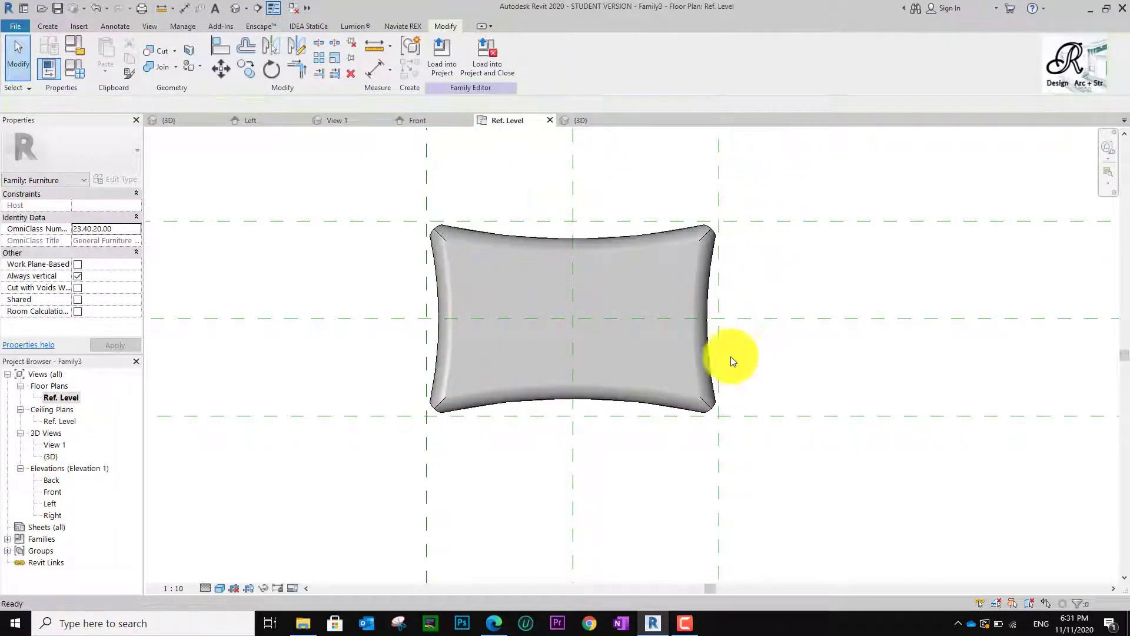
pyautogui.scroll(1, 758, 377)
pyautogui.moveTo(770, 439); pyautogui.dragTo(779, 458, button='middle')
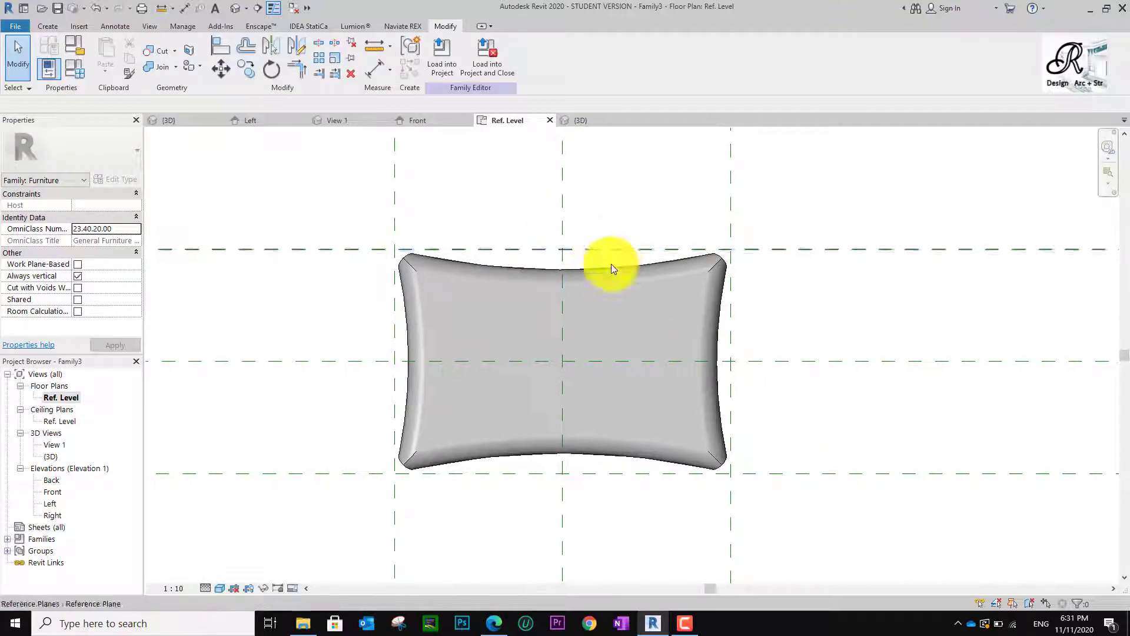
pyautogui.click(584, 118)
pyautogui.keyDown('shift'); pyautogui.moveTo(646, 373); pyautogui.dragTo(686, 474, button='middle'); pyautogui.keyUp('shift')
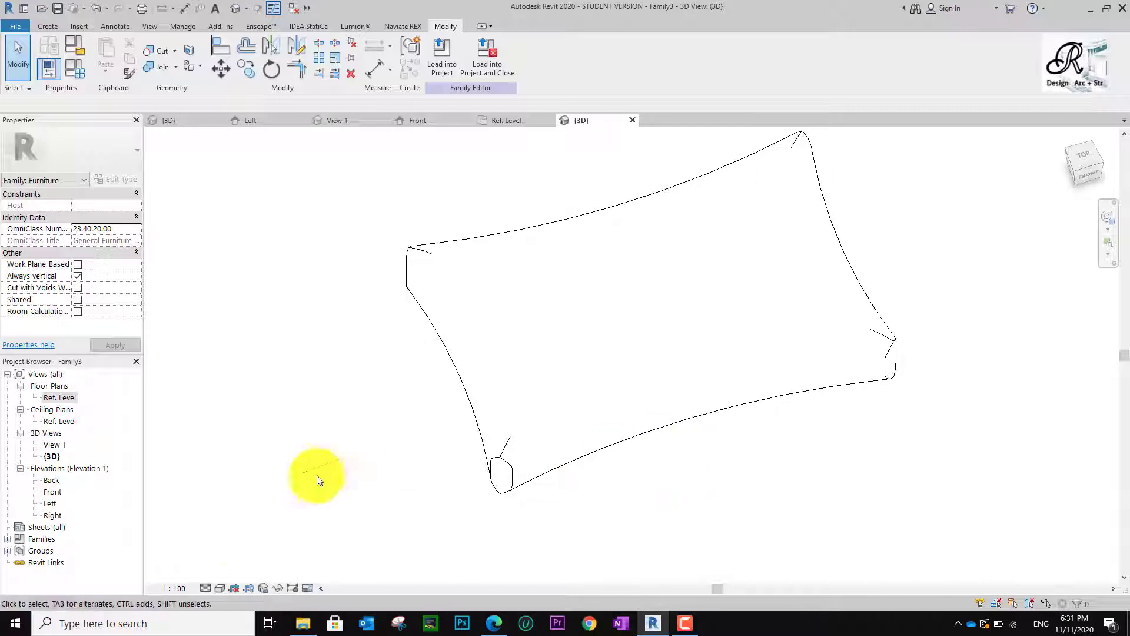
# Change the view's Detail Level and set Visual Style to Realistic.
pyautogui.click(210, 588)
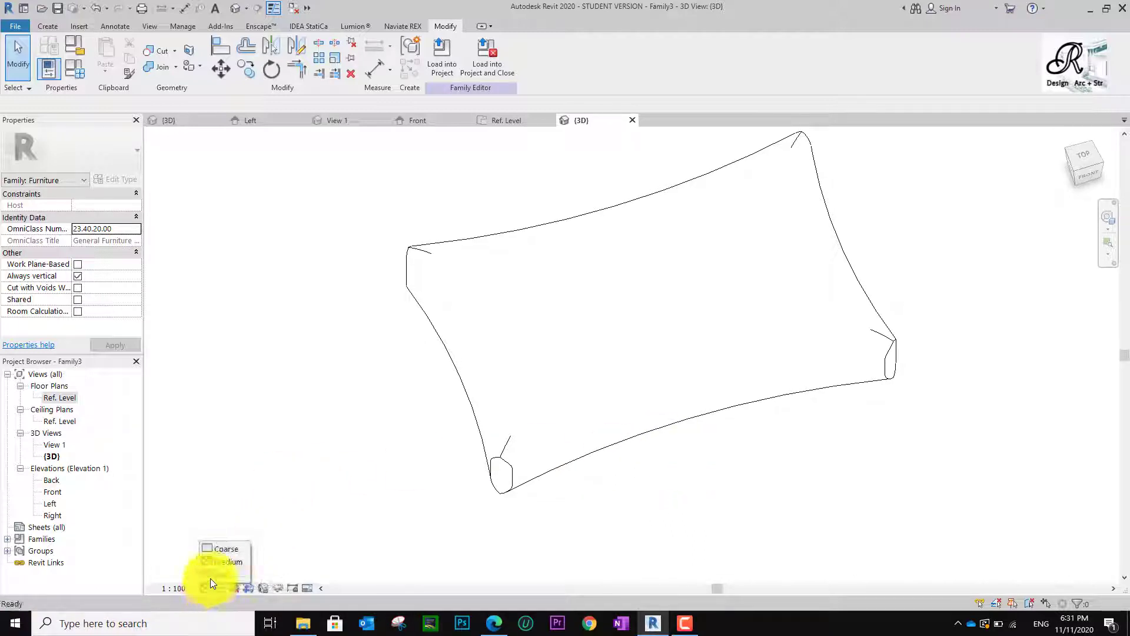
pyautogui.click(210, 578)
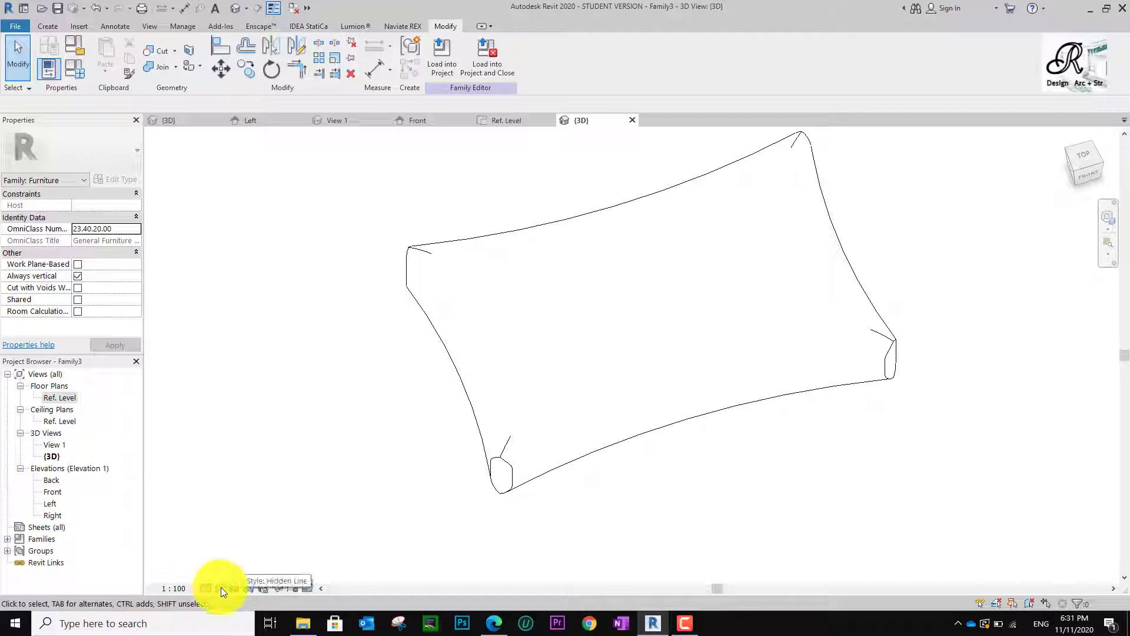
pyautogui.click(221, 588)
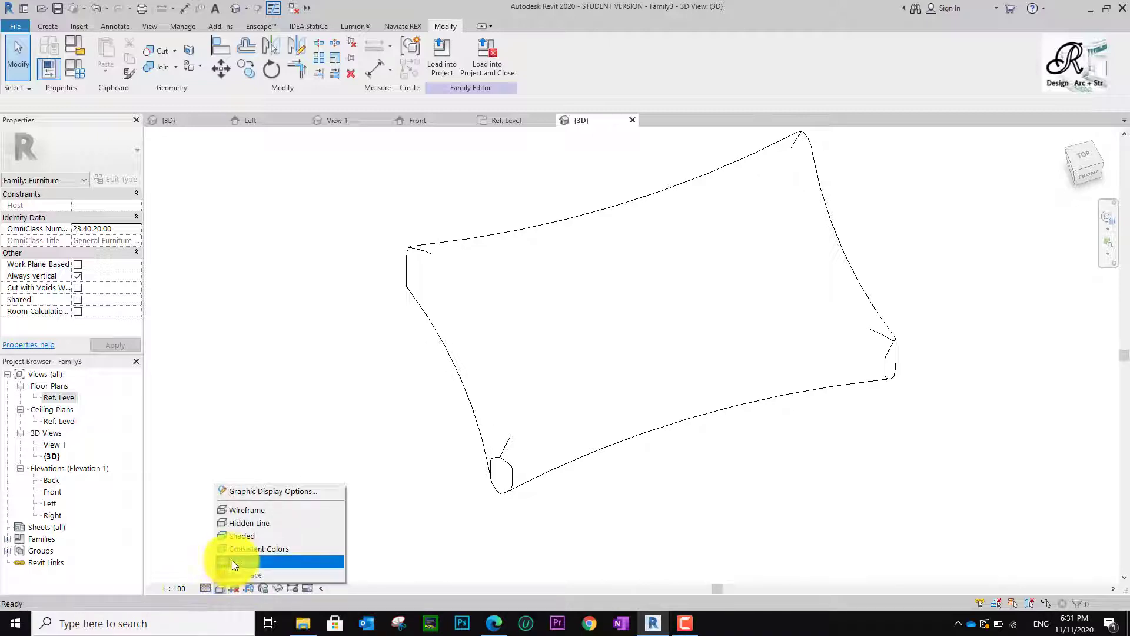
pyautogui.click(242, 562)
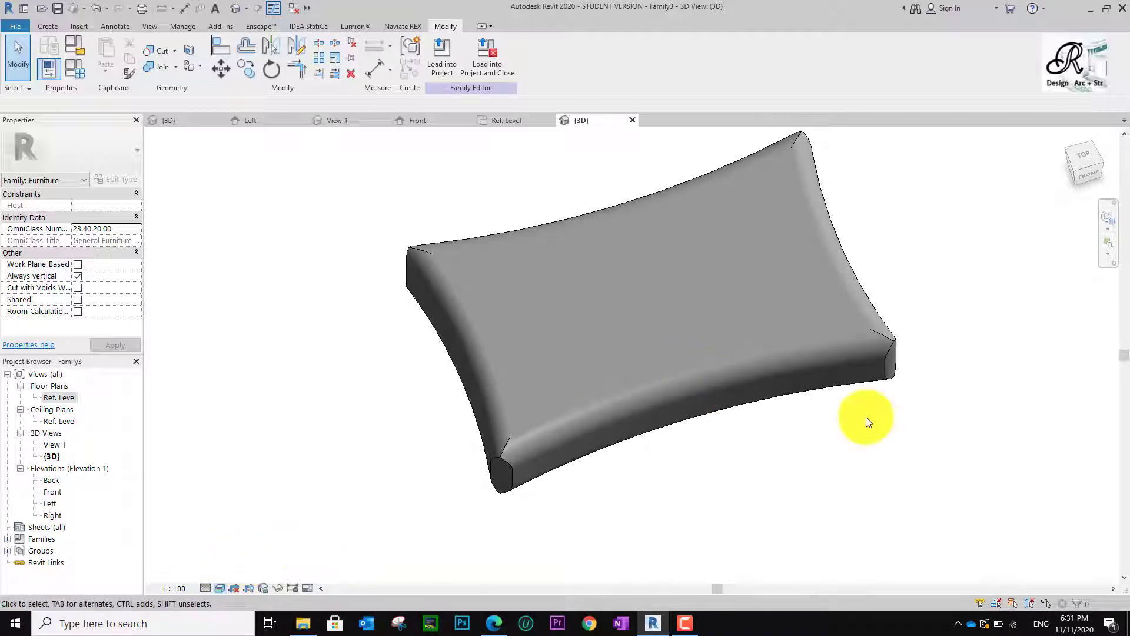
pyautogui.scroll(1, 907, 428)
pyautogui.scroll(-1, 907, 428)
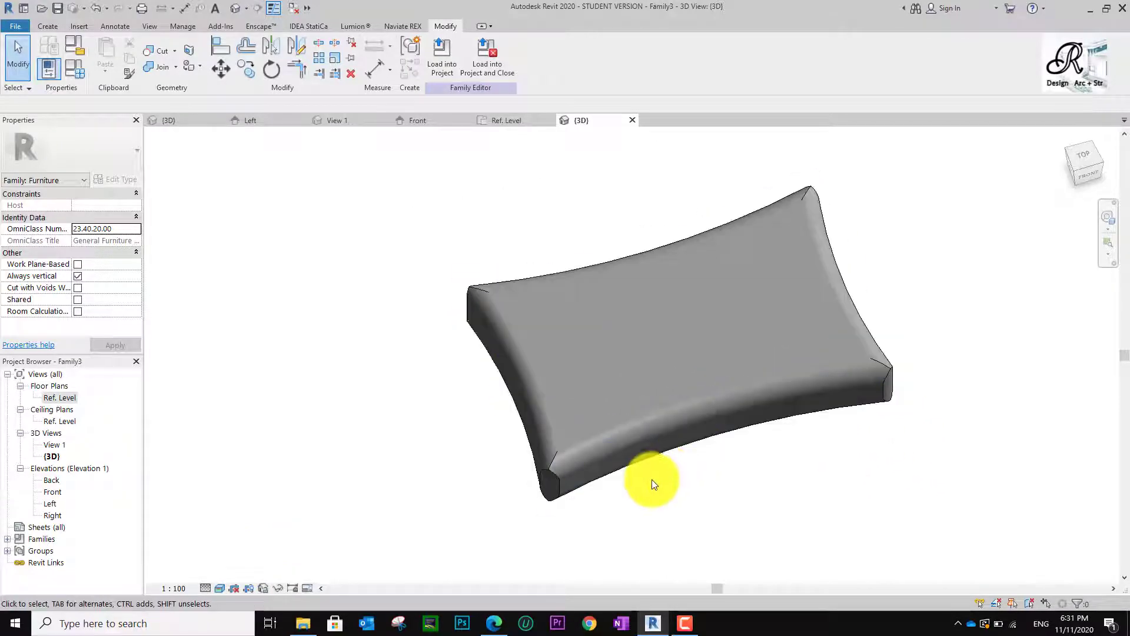
pyautogui.scroll(2, 668, 474)
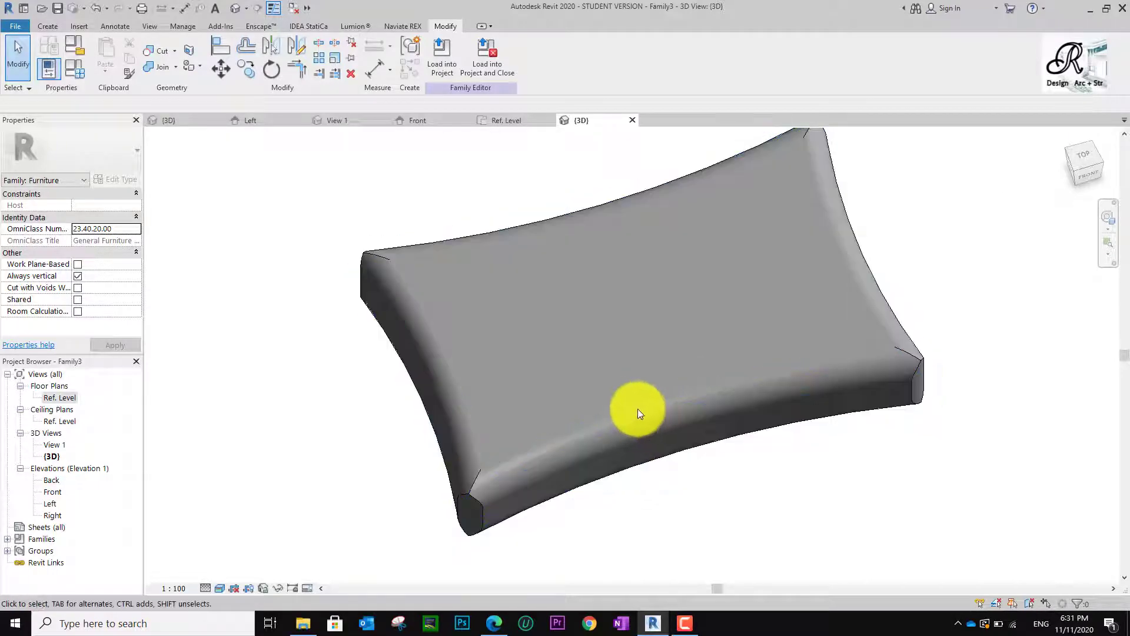
pyautogui.press('Tab')
# Select the pillow solid and duplicate the Default material as 'Fabric jean'.
pyautogui.click(664, 464)
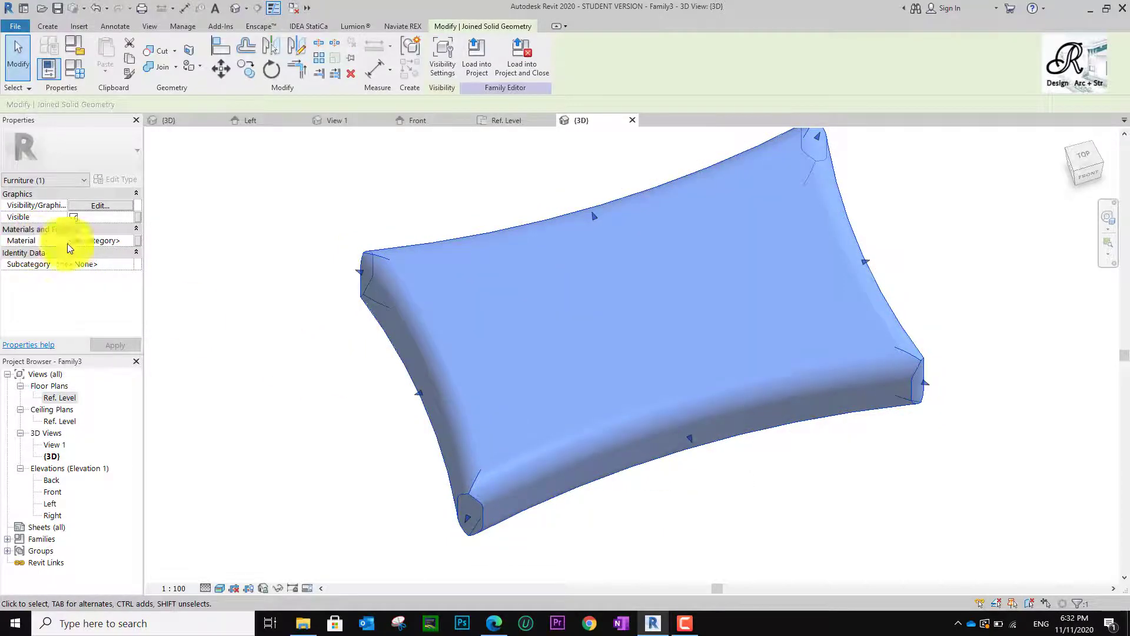
pyautogui.click(129, 241)
pyautogui.click(129, 240)
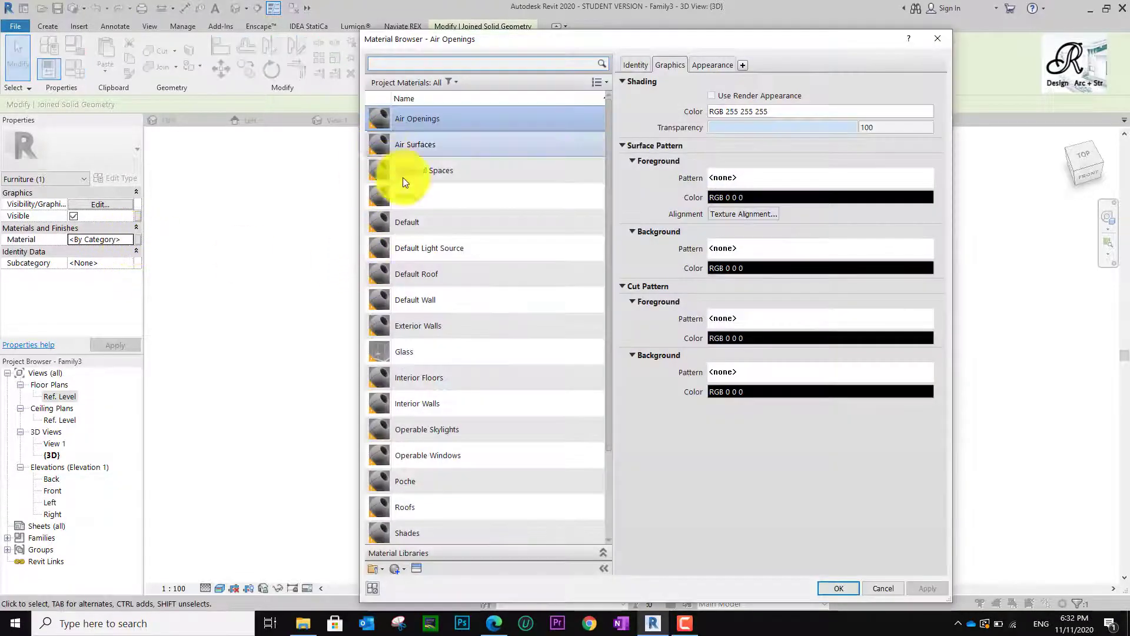
pyautogui.click(422, 223)
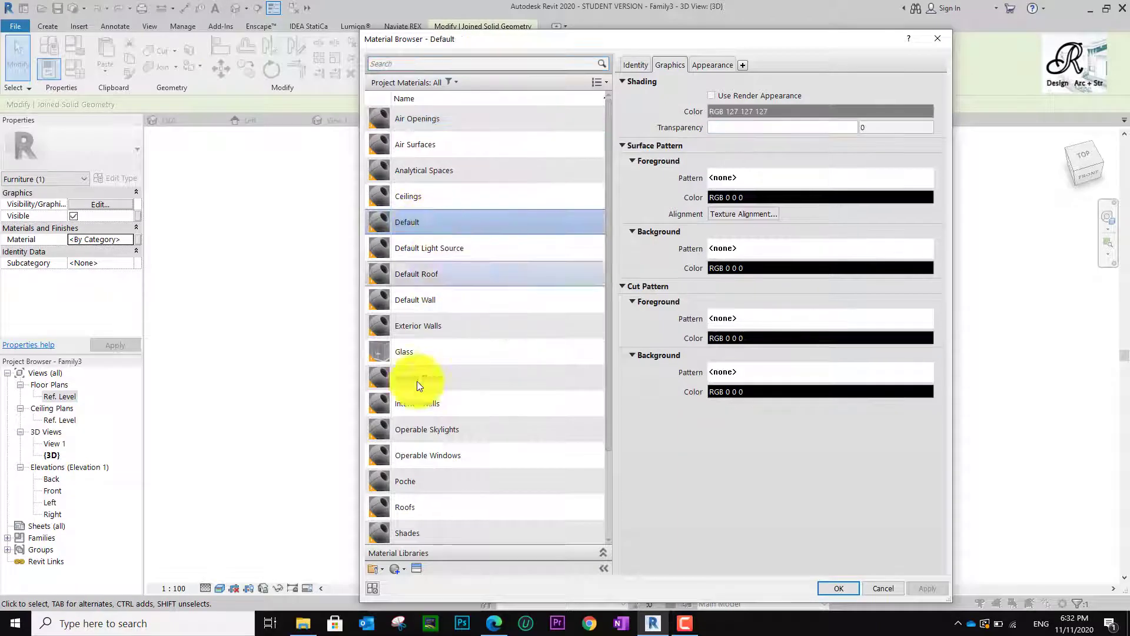
pyautogui.rightClick(437, 214)
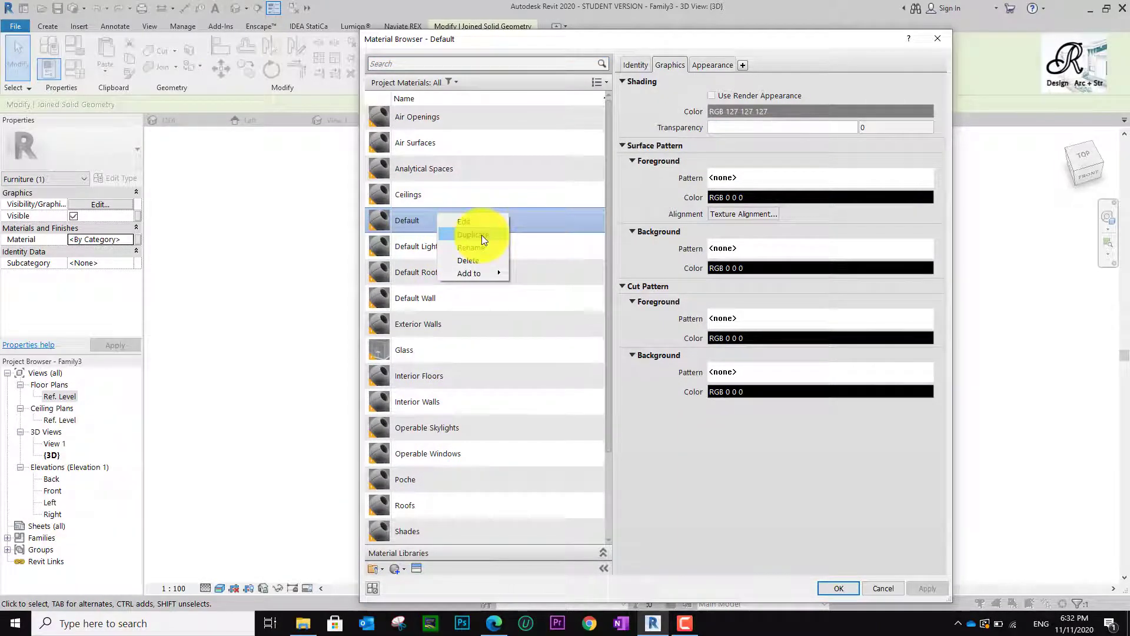
pyautogui.click(481, 234)
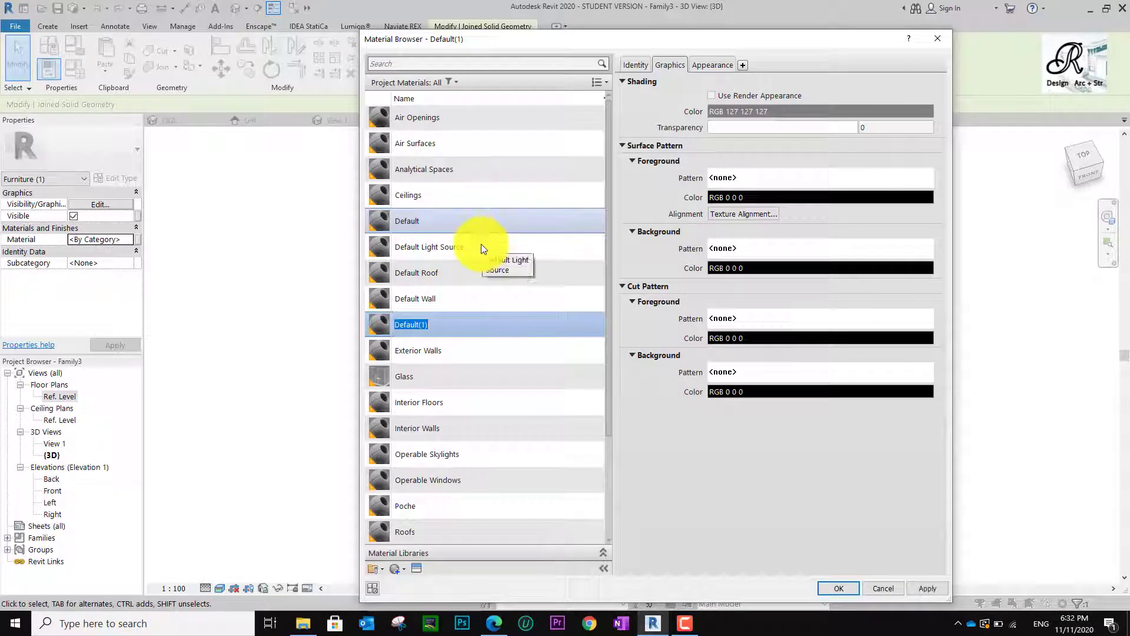
pyautogui.write('Fabric jean')
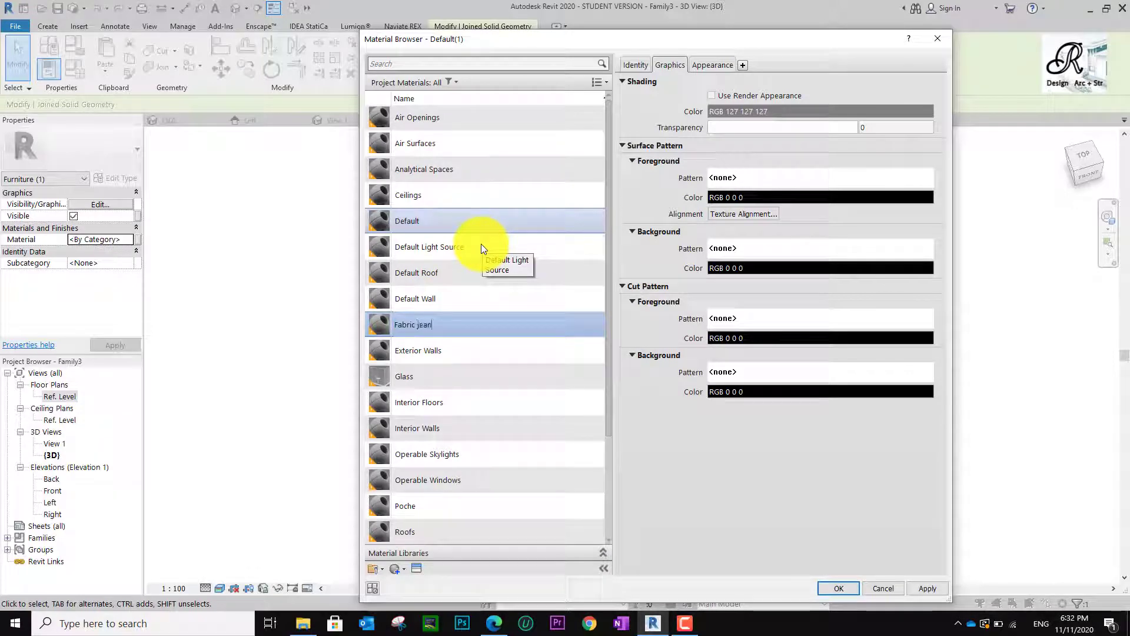
pyautogui.press('Return')
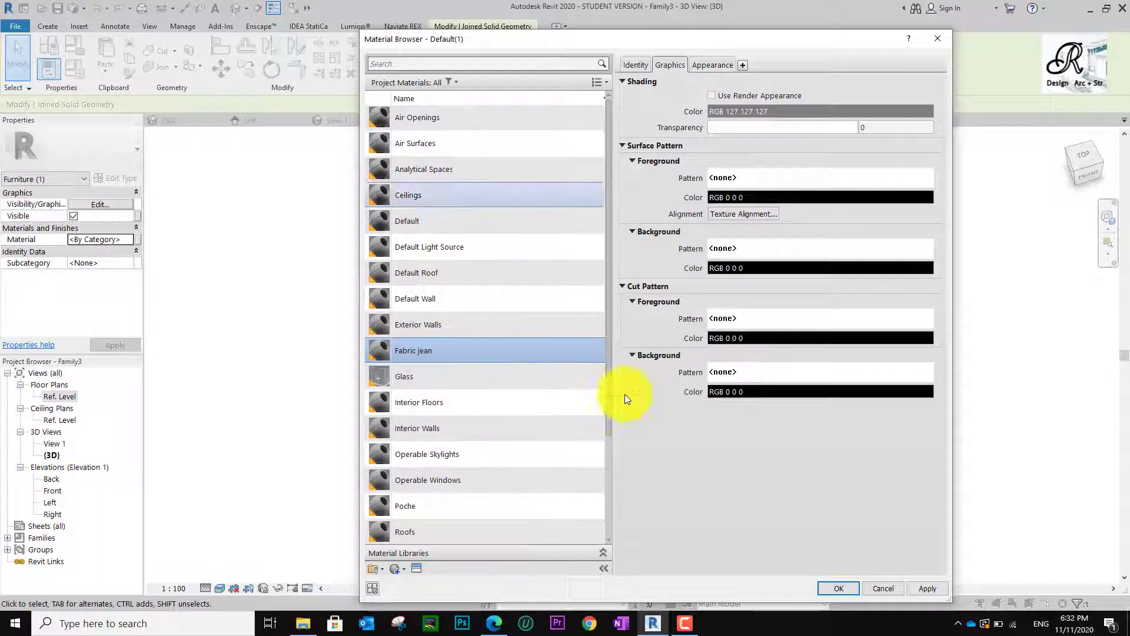
# Duplicate Fabric jean's appearance asset so it has its own copy.
pyautogui.click(711, 65)
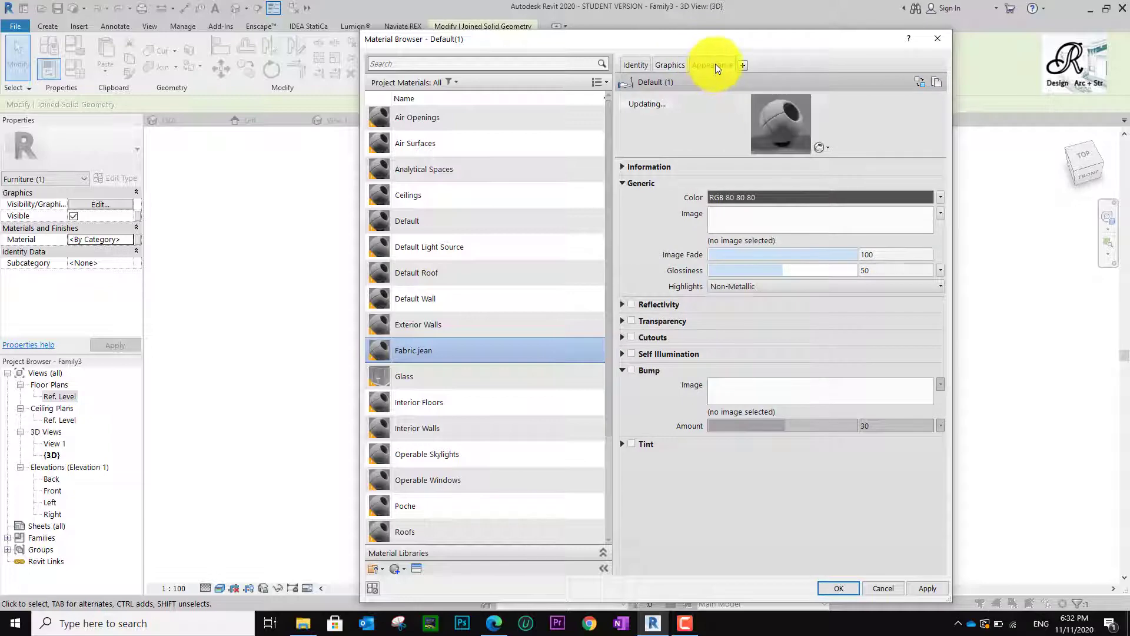
pyautogui.rightClick(715, 65)
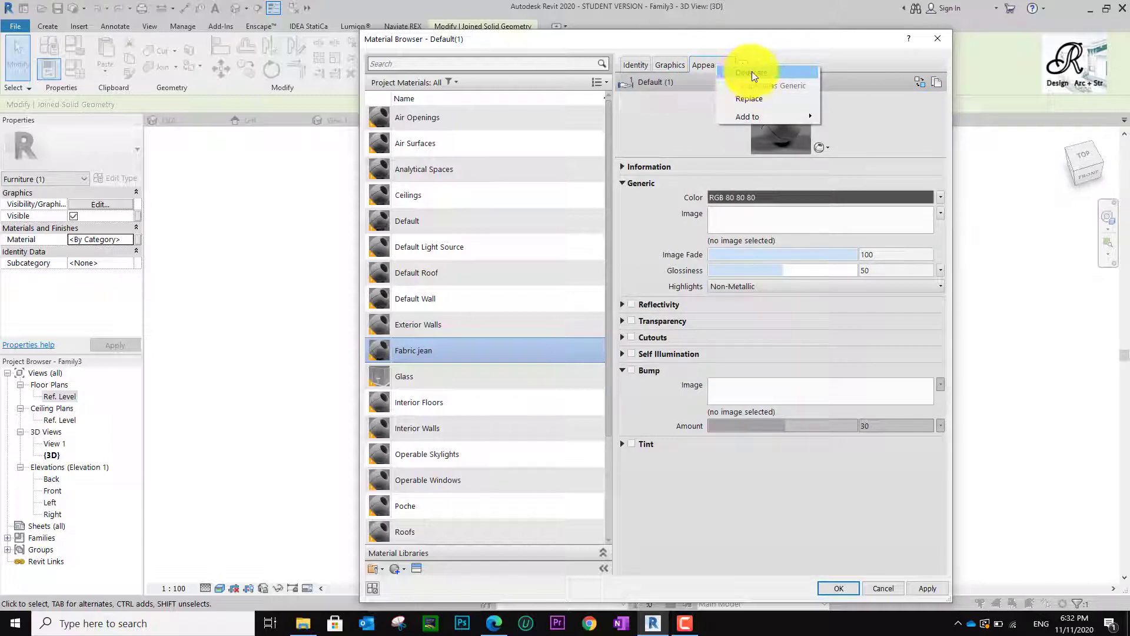
pyautogui.click(754, 72)
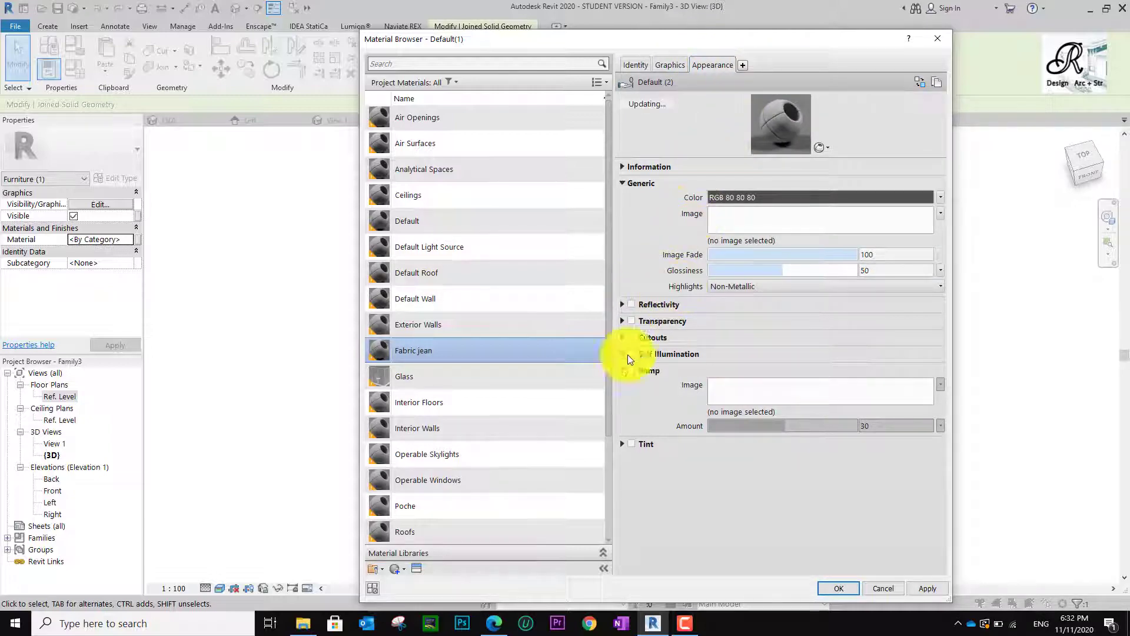
# Search the Asset Browser for 'fab' and apply the Fabric (Denim) appearance from the Fabric library.
pyautogui.click(418, 569)
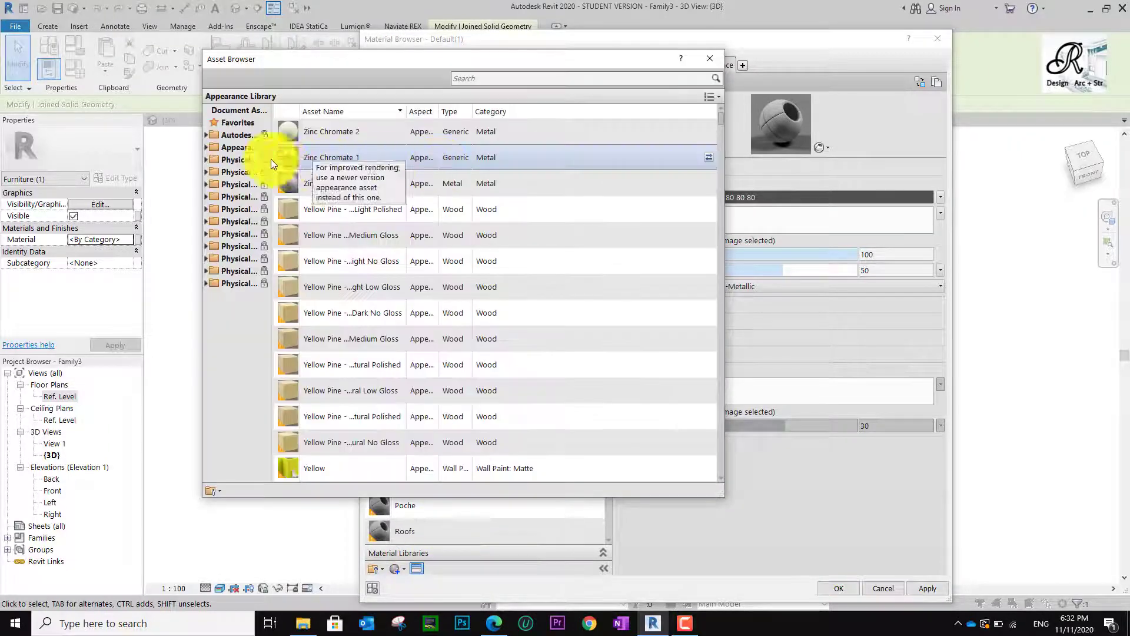
pyautogui.click(237, 136)
pyautogui.click(475, 79)
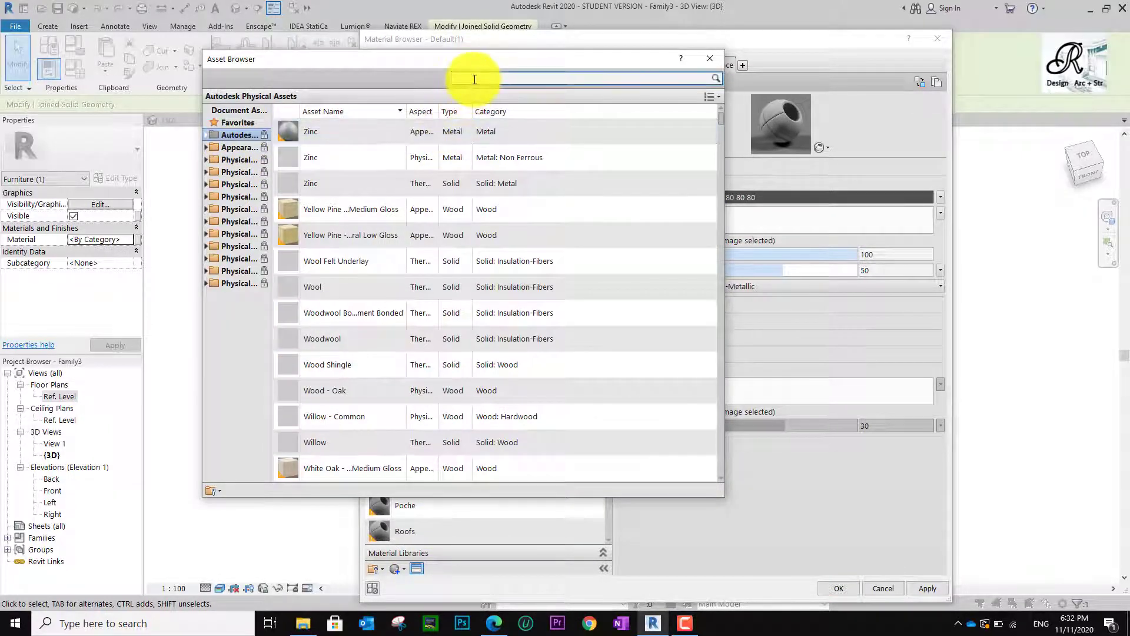
pyautogui.write('fa')
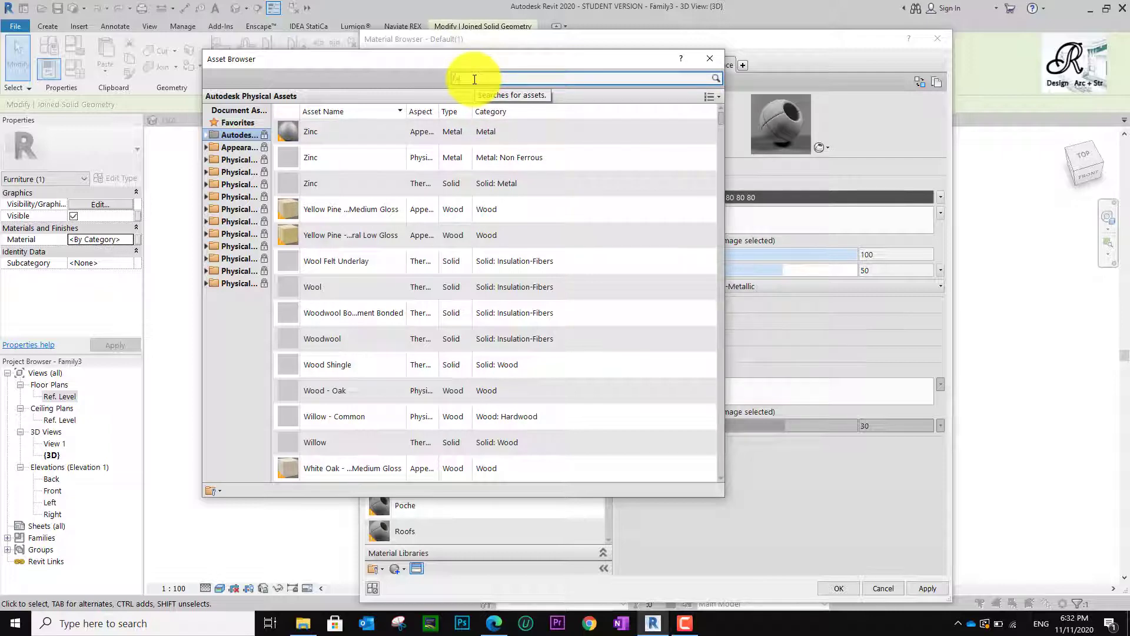
pyautogui.write('b')
pyautogui.press('Return')
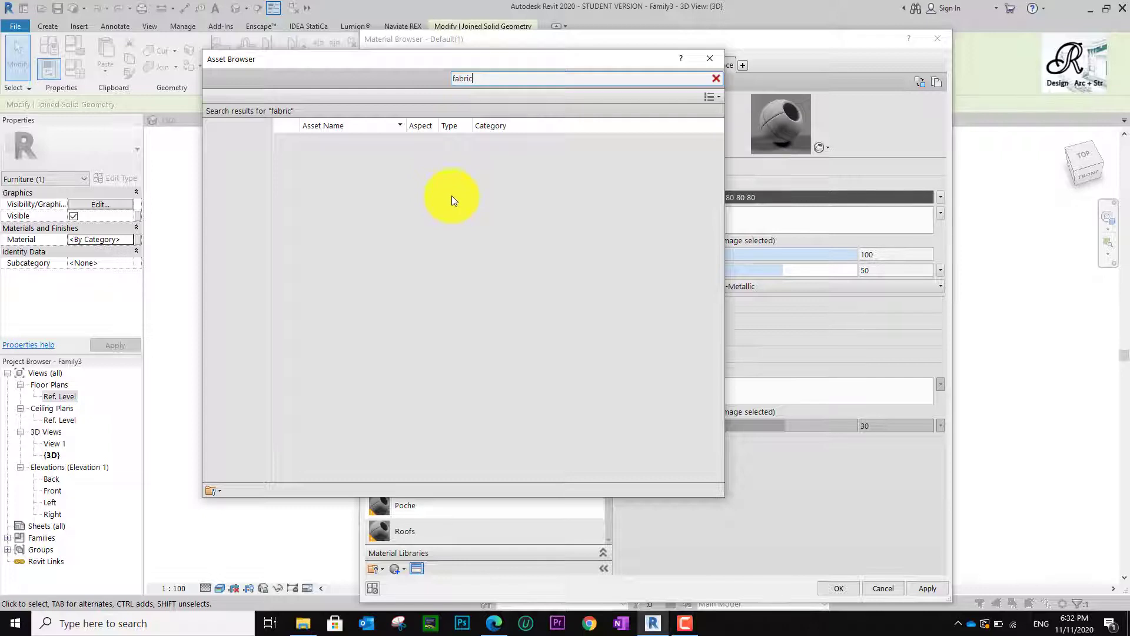
pyautogui.scroll(-2, 353, 412)
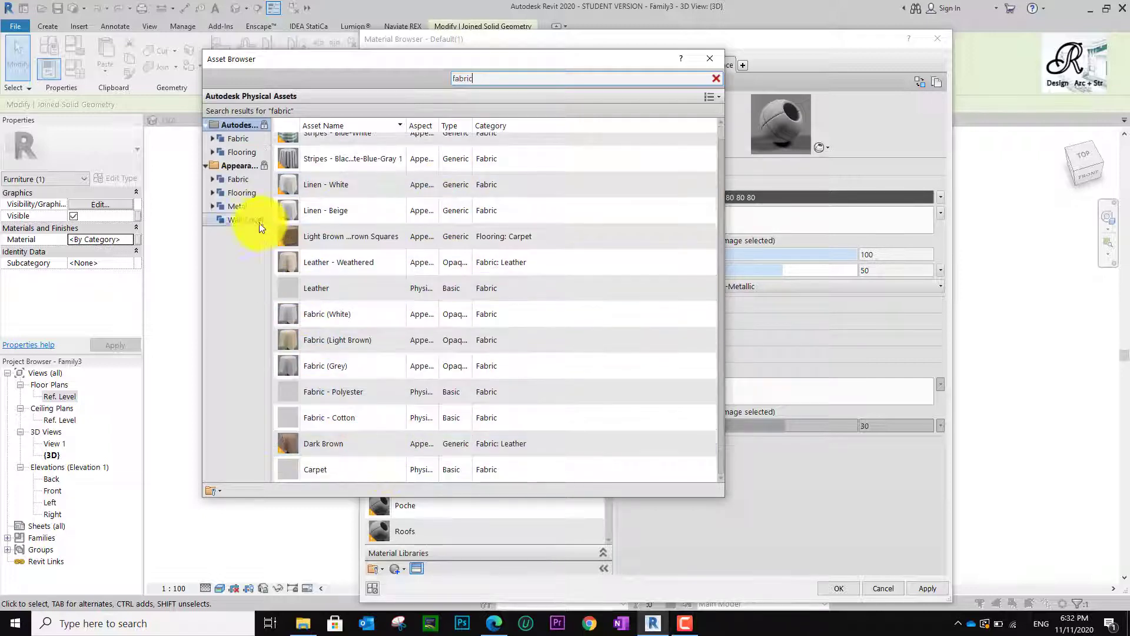
pyautogui.click(245, 181)
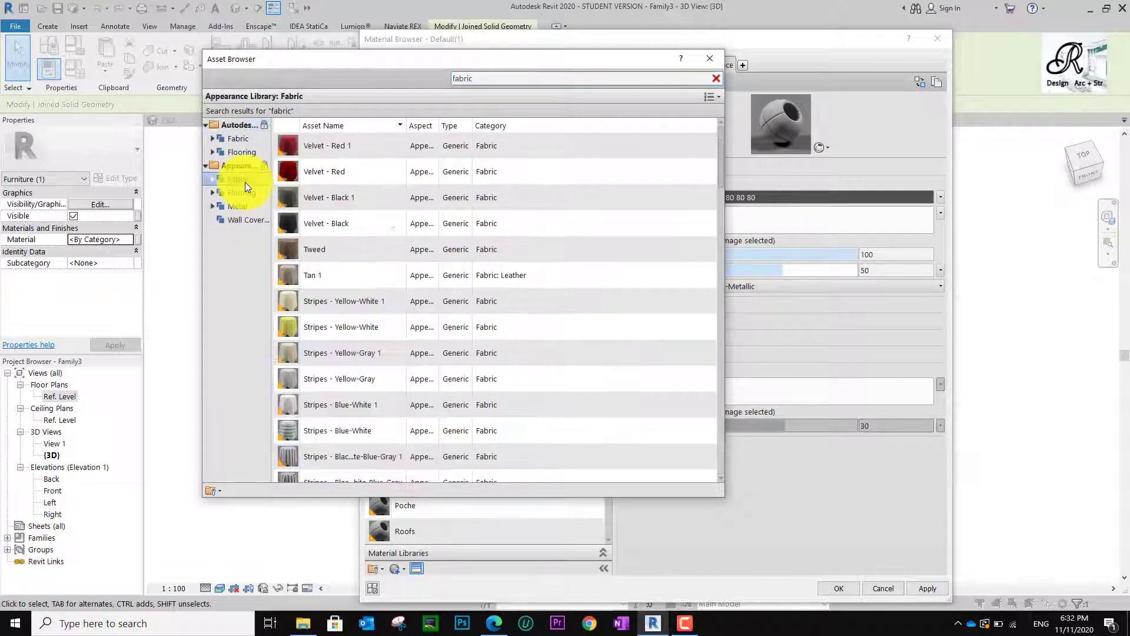
pyautogui.scroll(-5, 407, 432)
pyautogui.scroll(-12, 399, 437)
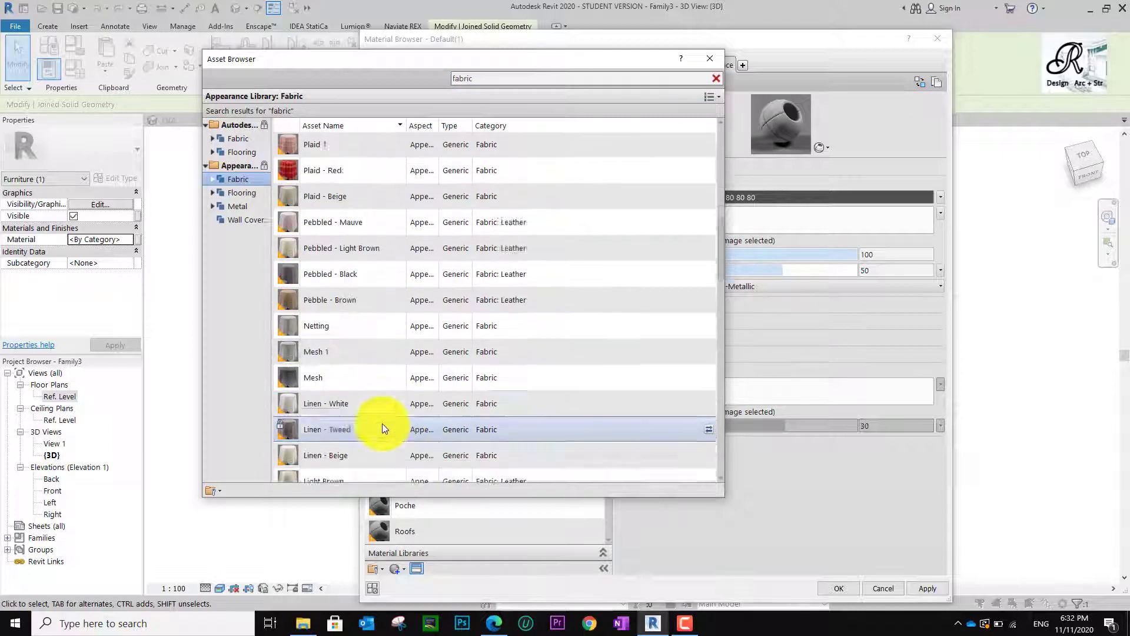
pyautogui.scroll(-3, 369, 416)
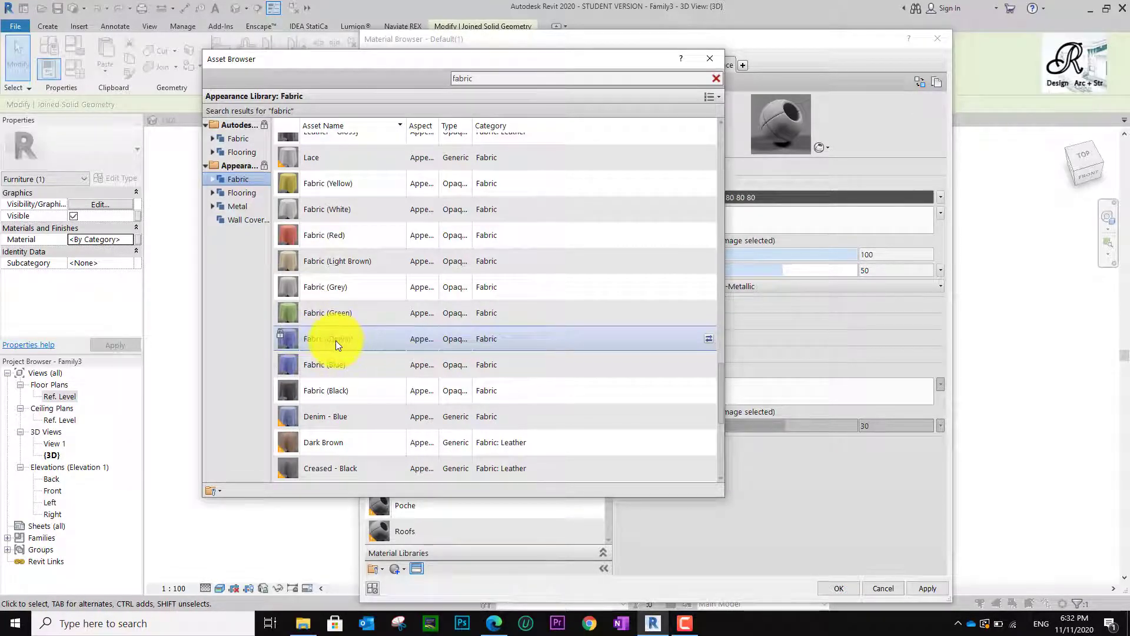
pyautogui.doubleClick(709, 338)
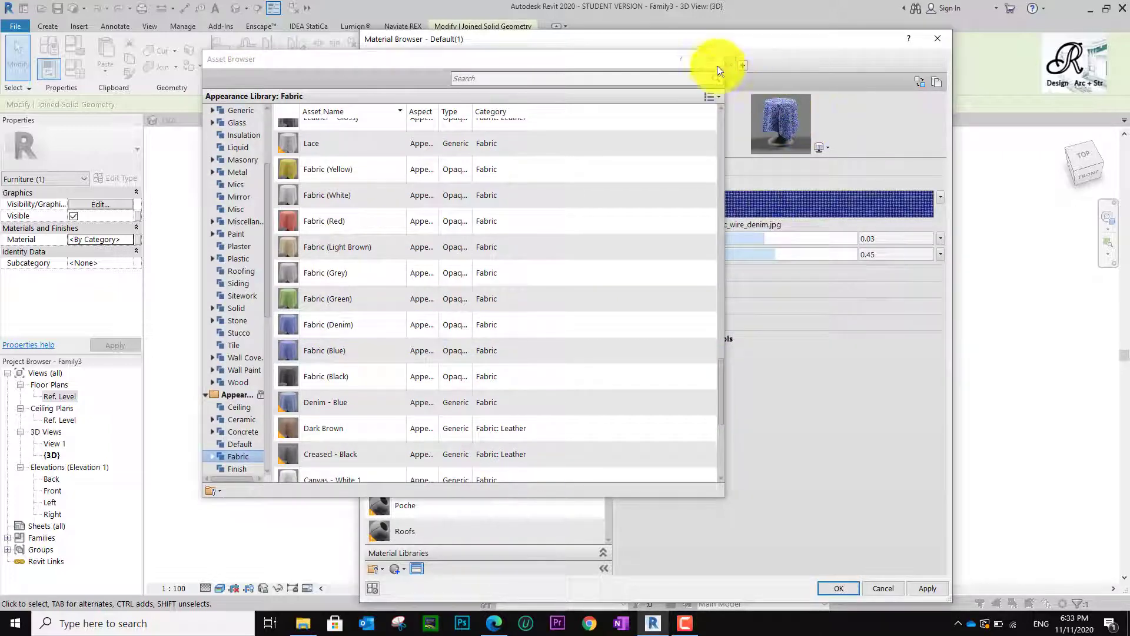
# Close the Asset Browser, enlarge the denim preview, and leave Cutout unchecked and collapsed.
pyautogui.click(719, 65)
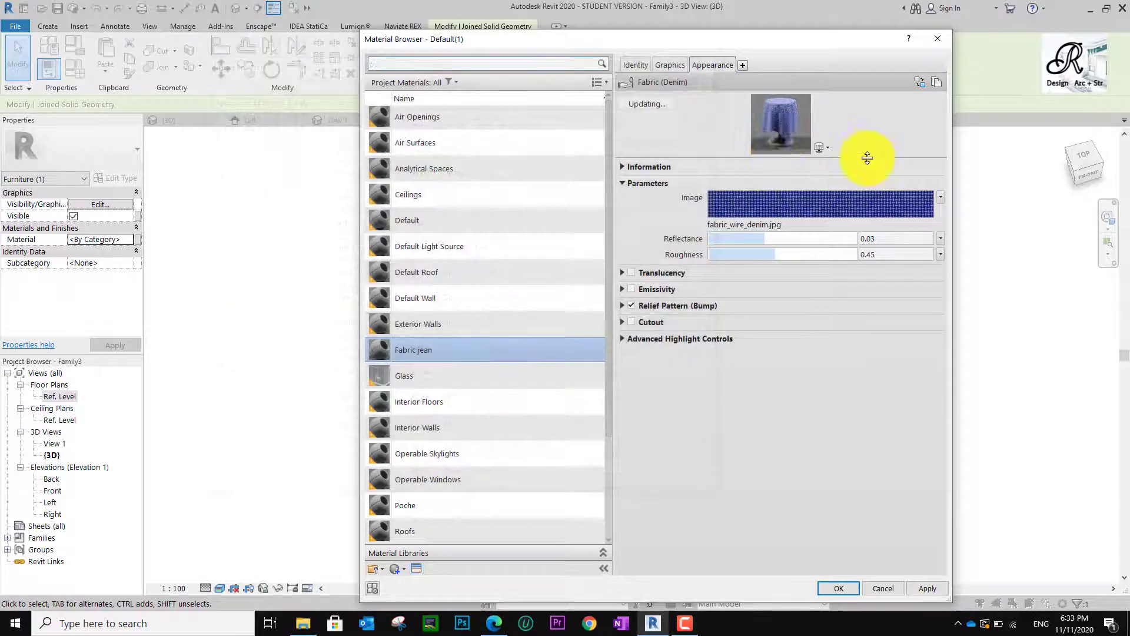
pyautogui.moveTo(867, 154); pyautogui.dragTo(857, 353)
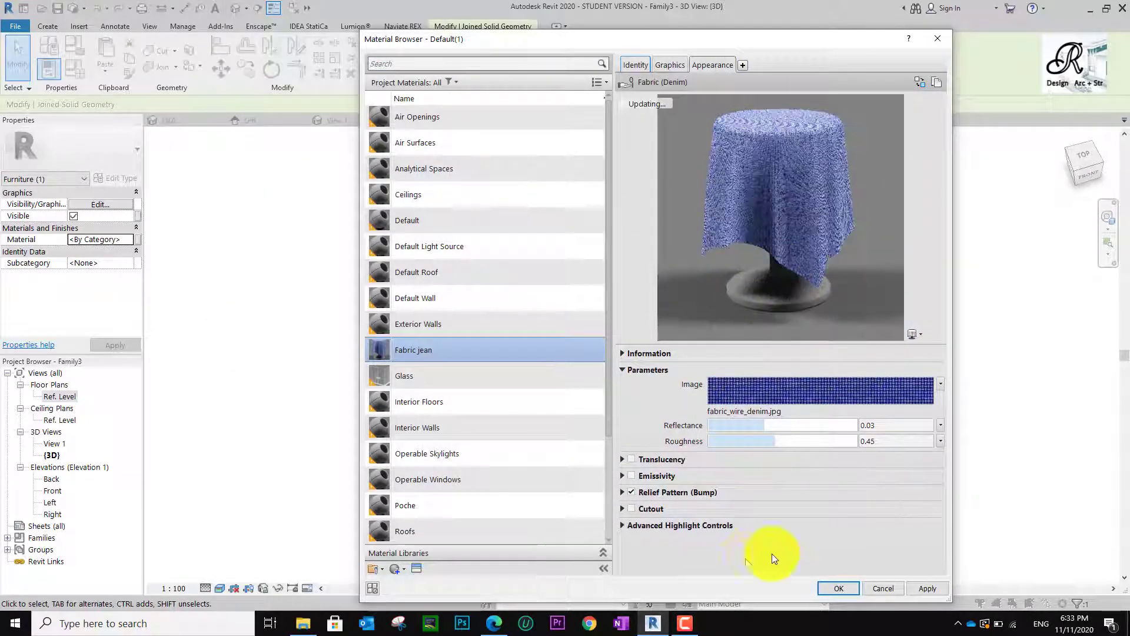
pyautogui.click(631, 507)
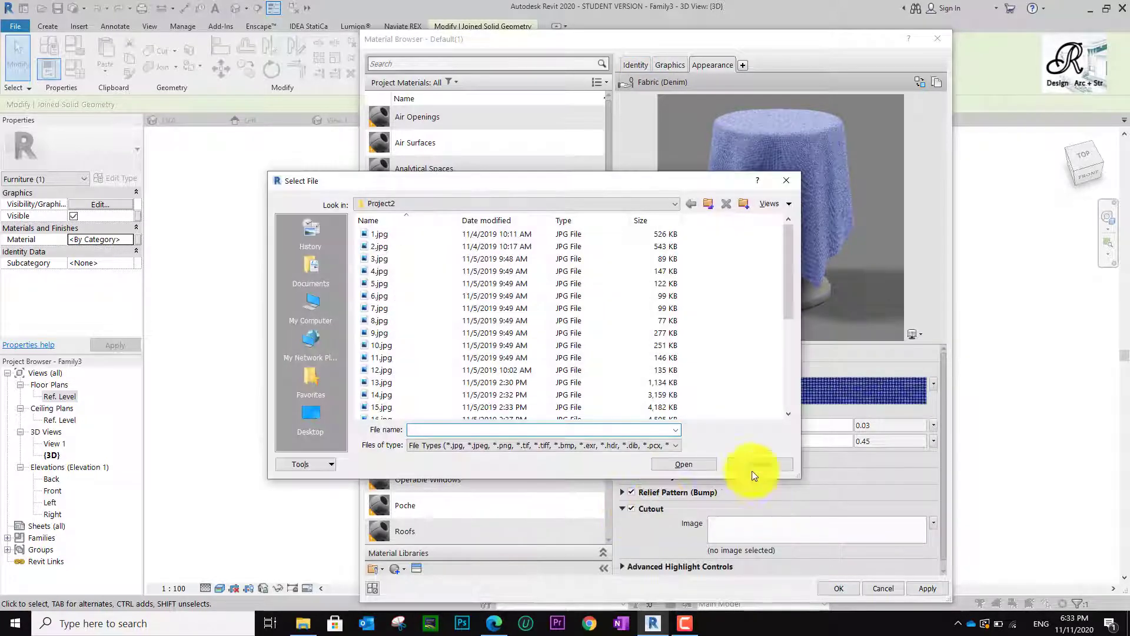
pyautogui.click(751, 472)
pyautogui.click(631, 507)
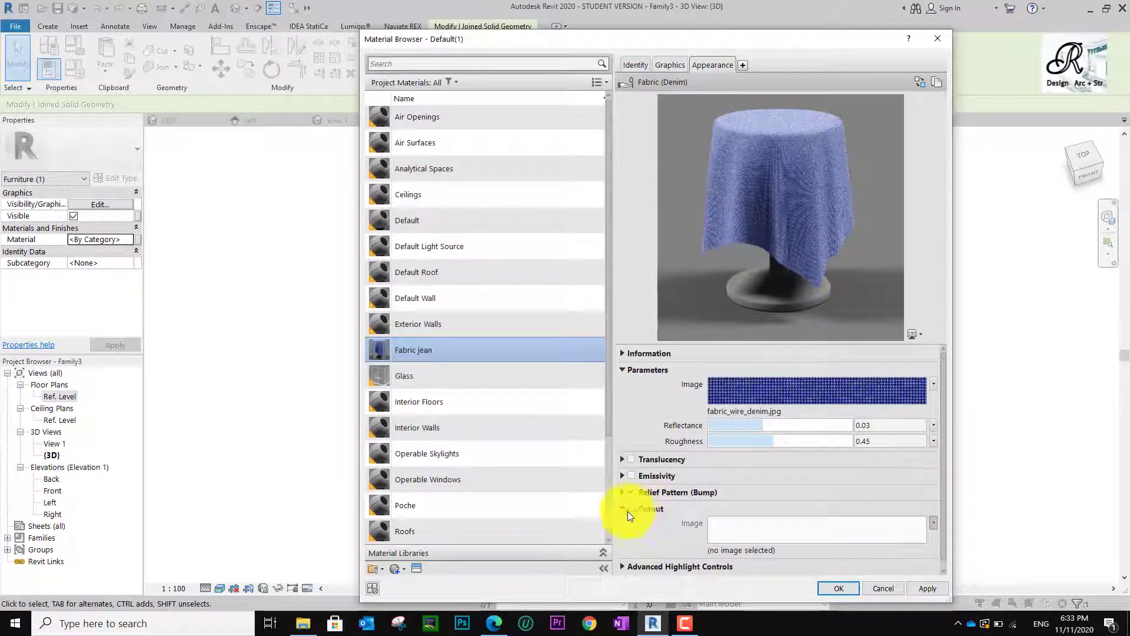
pyautogui.click(623, 510)
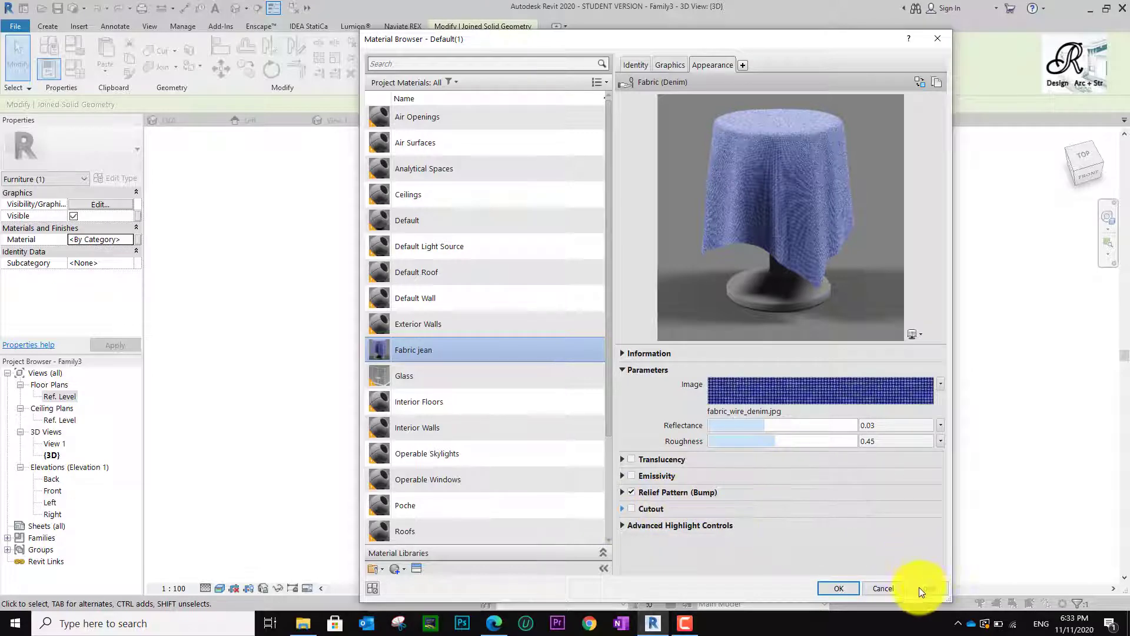
# Duplicate Fabric jean and name the copy 'Fabric scarf'.
pyautogui.rightClick(435, 351)
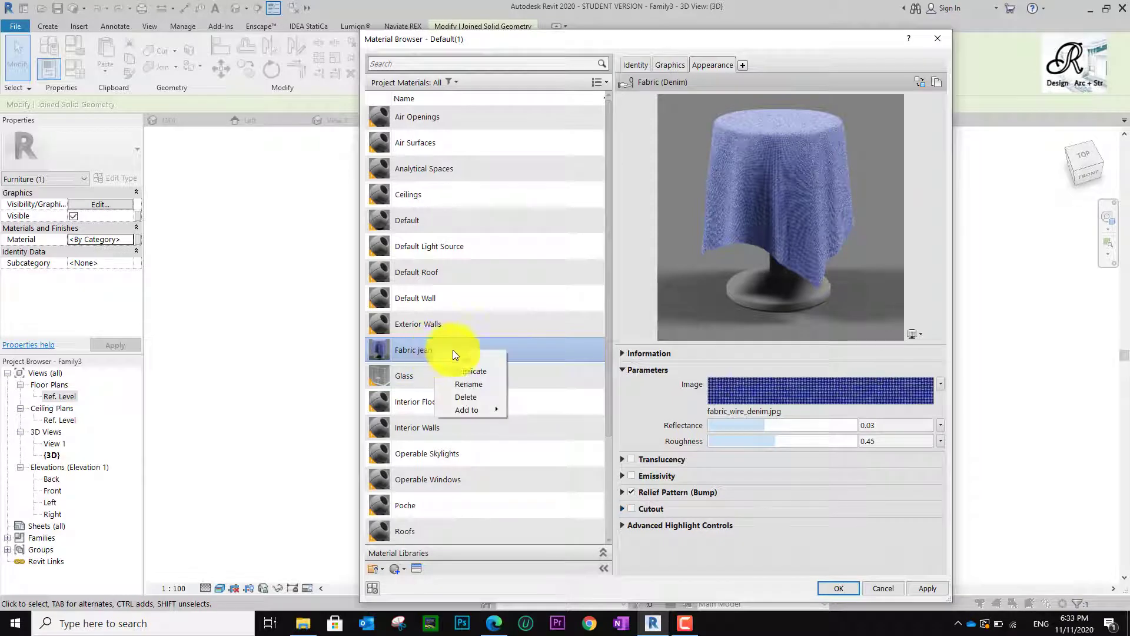
pyautogui.click(475, 372)
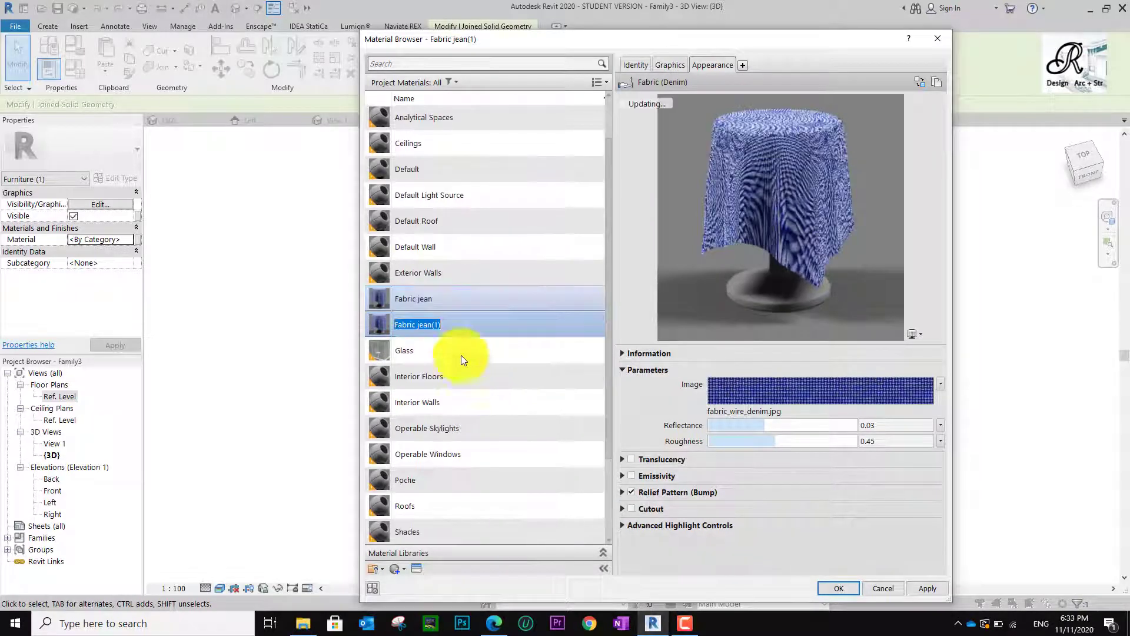
pyautogui.press('Return')
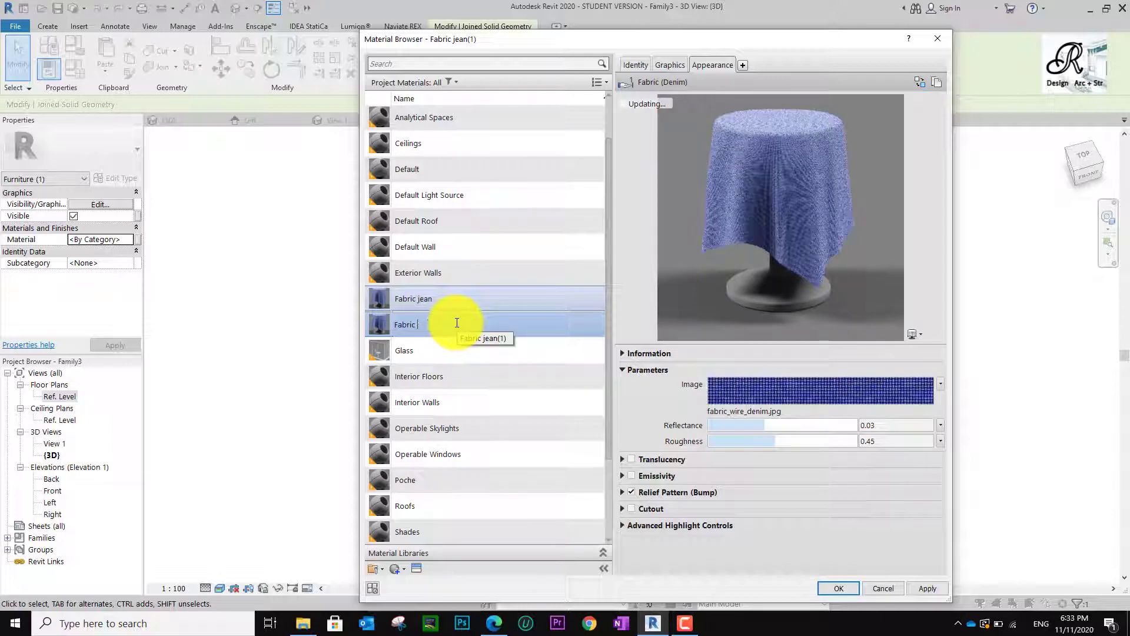
pyautogui.write('Fabric sca')
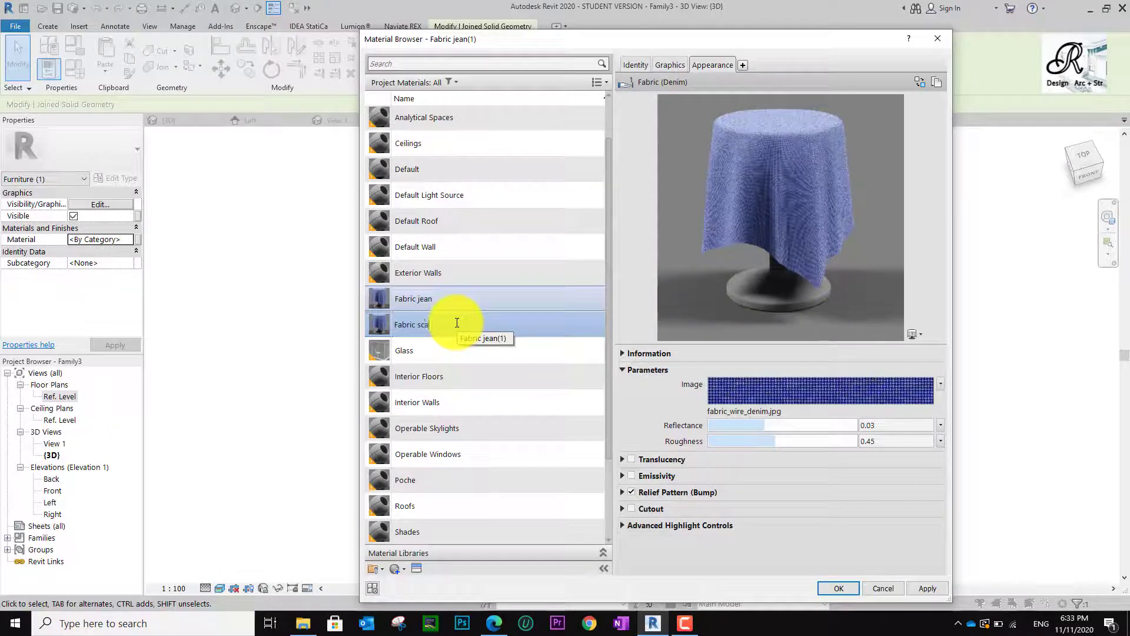
pyautogui.write('rf')
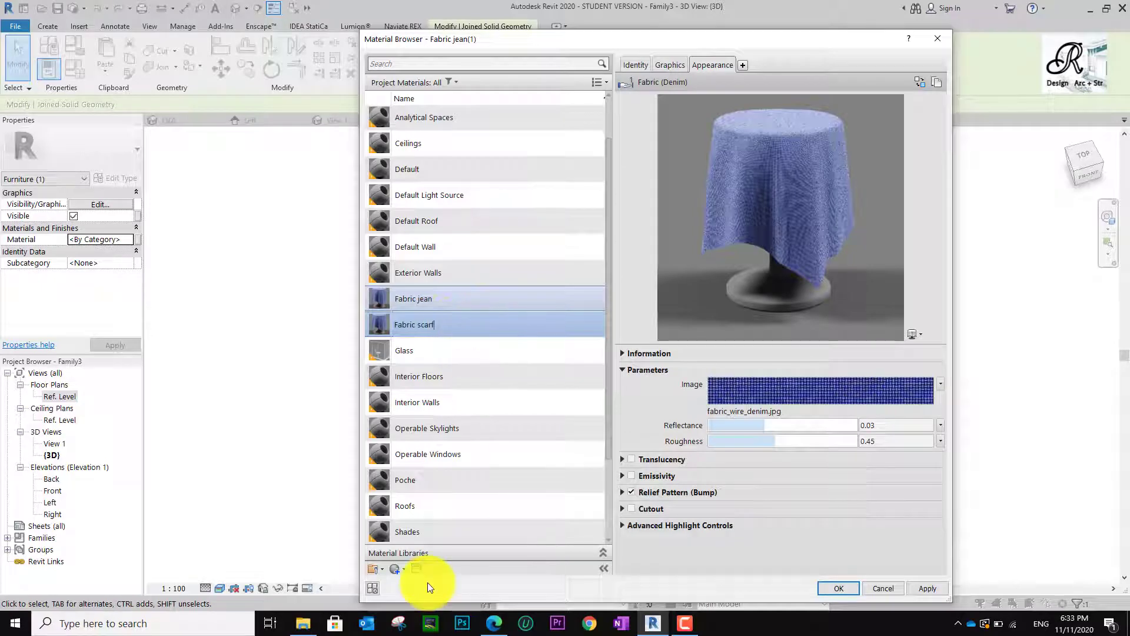
# Replace Fabric scarf's appearance with the red Plaid 1 asset from the library.
pyautogui.click(417, 568)
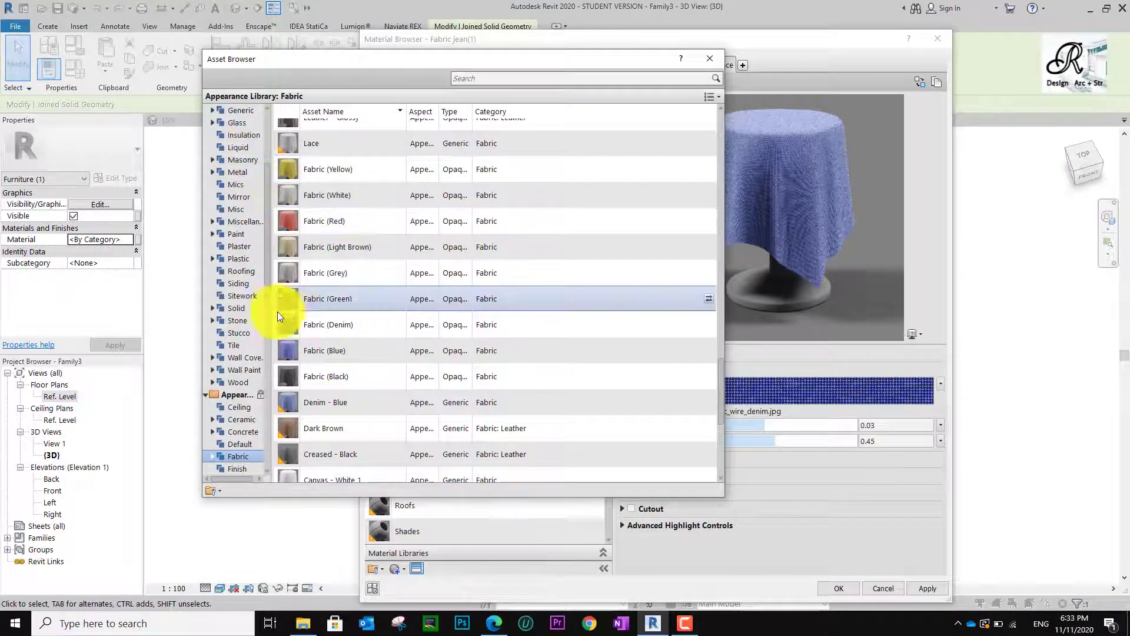
pyautogui.scroll(8, 331, 341)
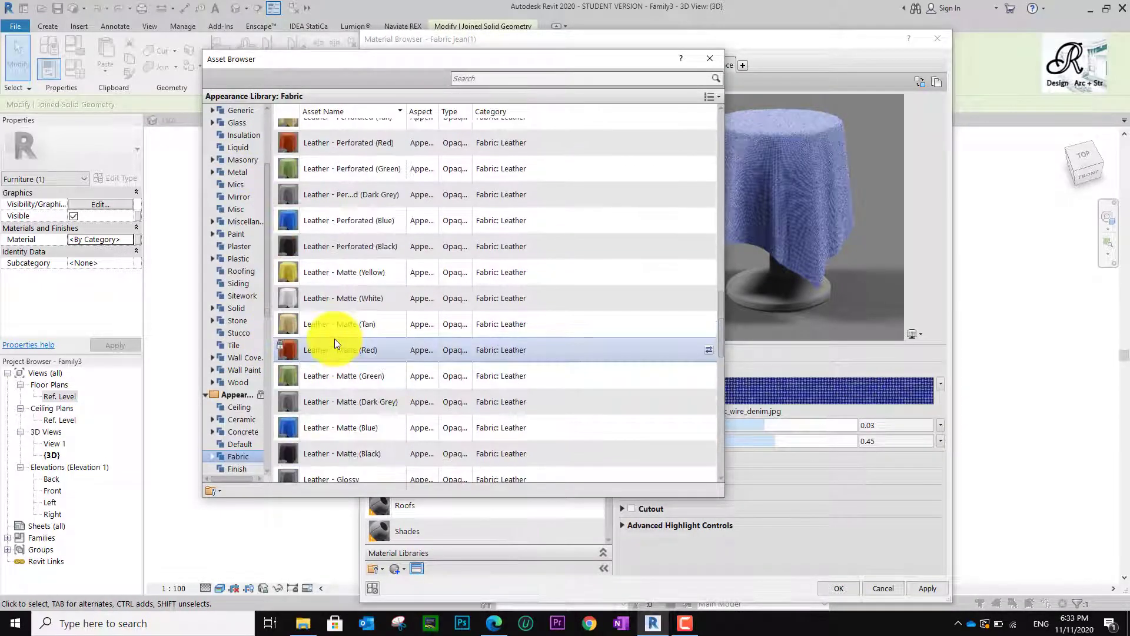
pyautogui.scroll(10, 334, 338)
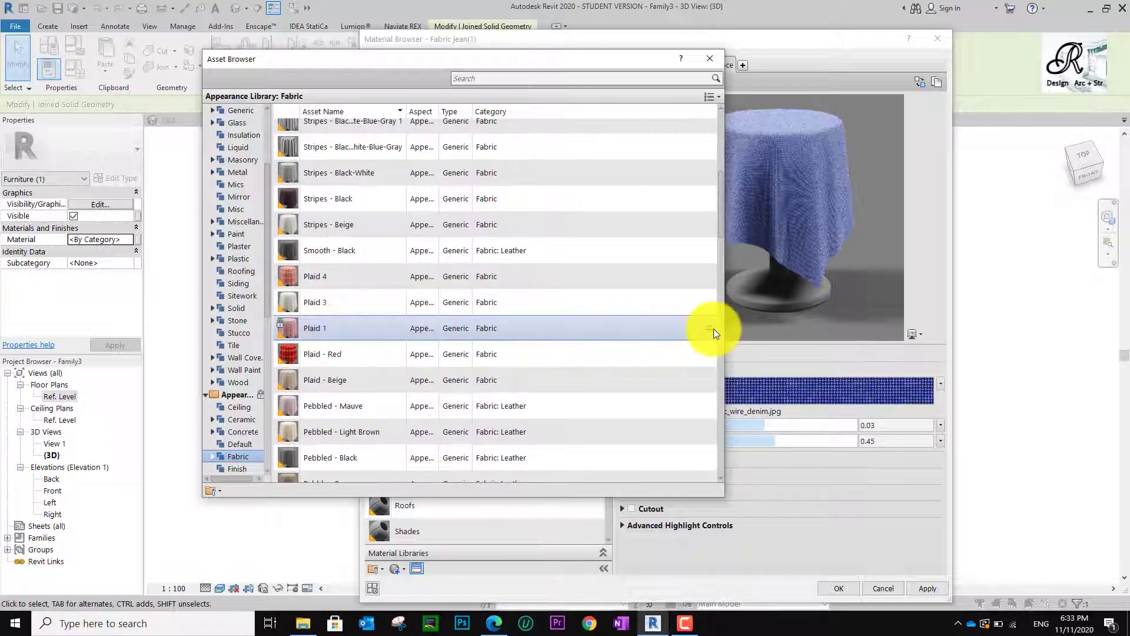
pyautogui.click(707, 327)
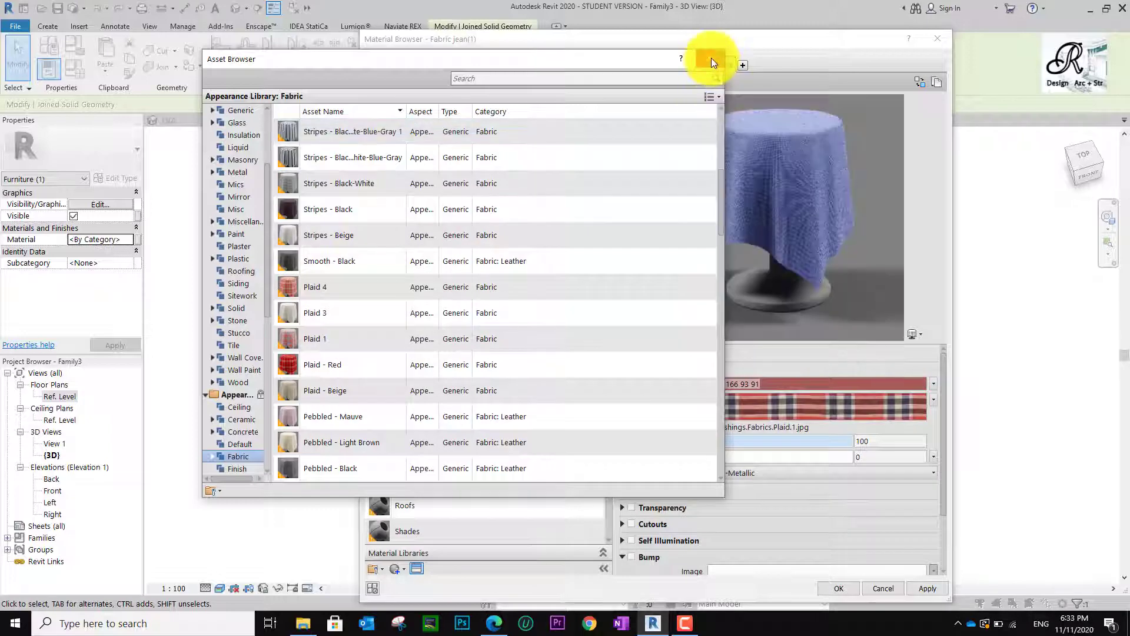
pyautogui.click(710, 58)
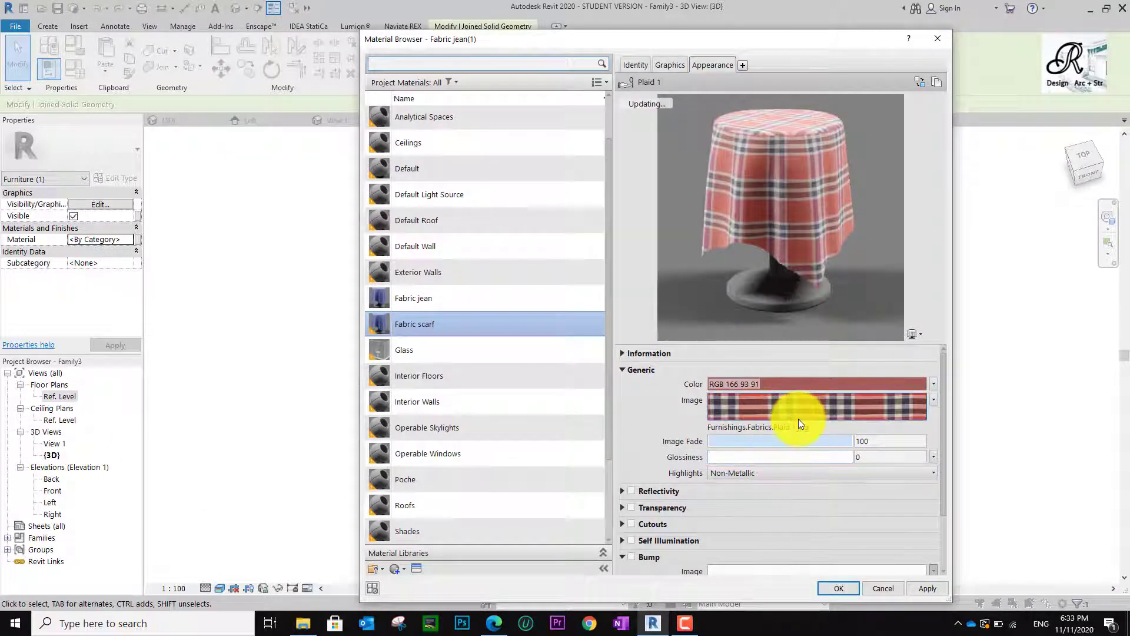
# Set the Fabric scarf plaid texture's sample width to 50 mm for a finer pattern.
pyautogui.scroll(-1, 797, 422)
pyautogui.click(778, 366)
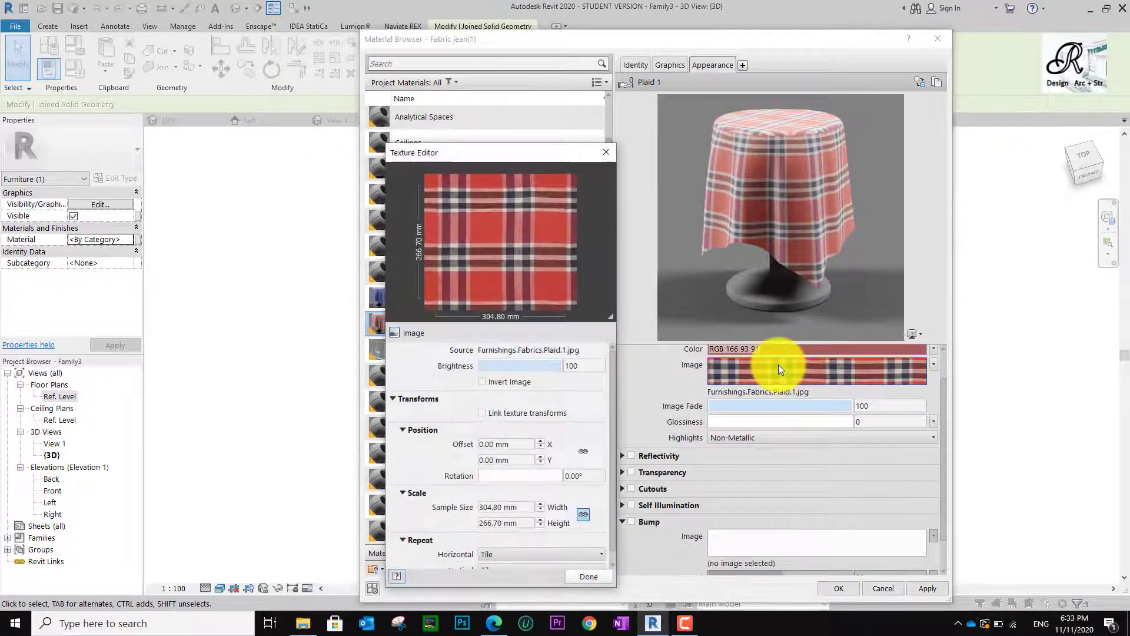
pyautogui.doubleClick(512, 507)
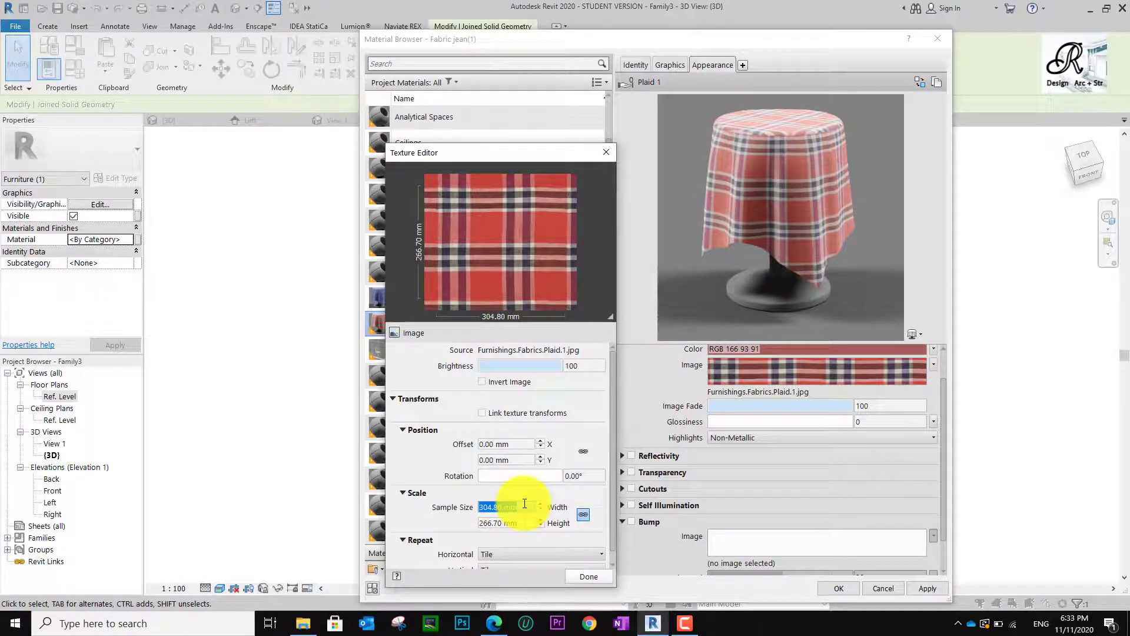
pyautogui.write('50')
pyautogui.press('Return')
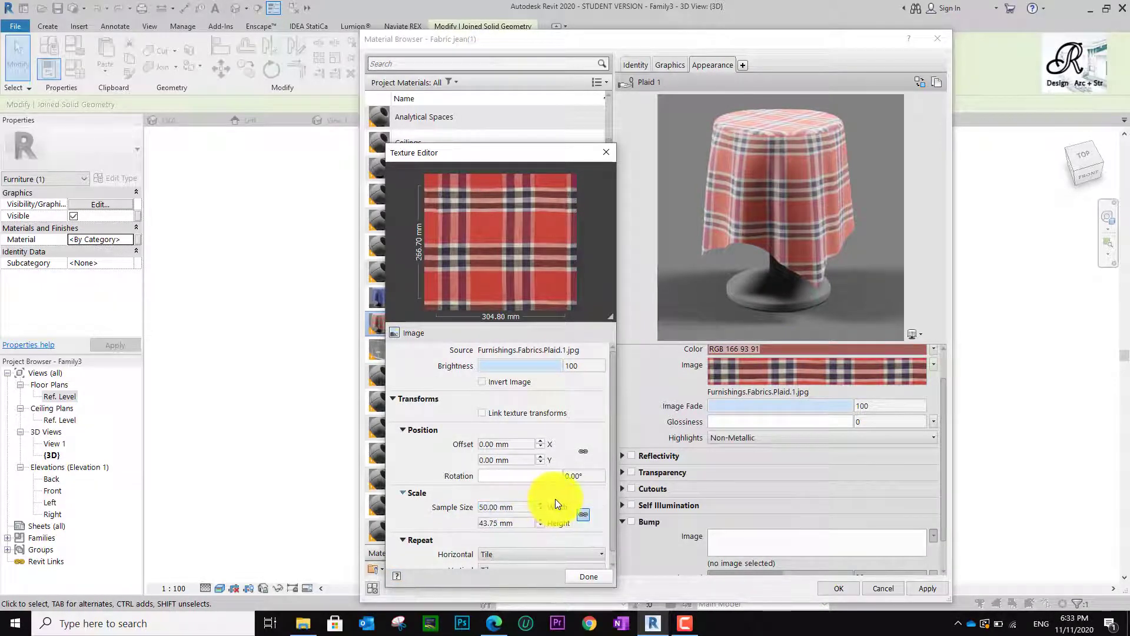
pyautogui.click(586, 577)
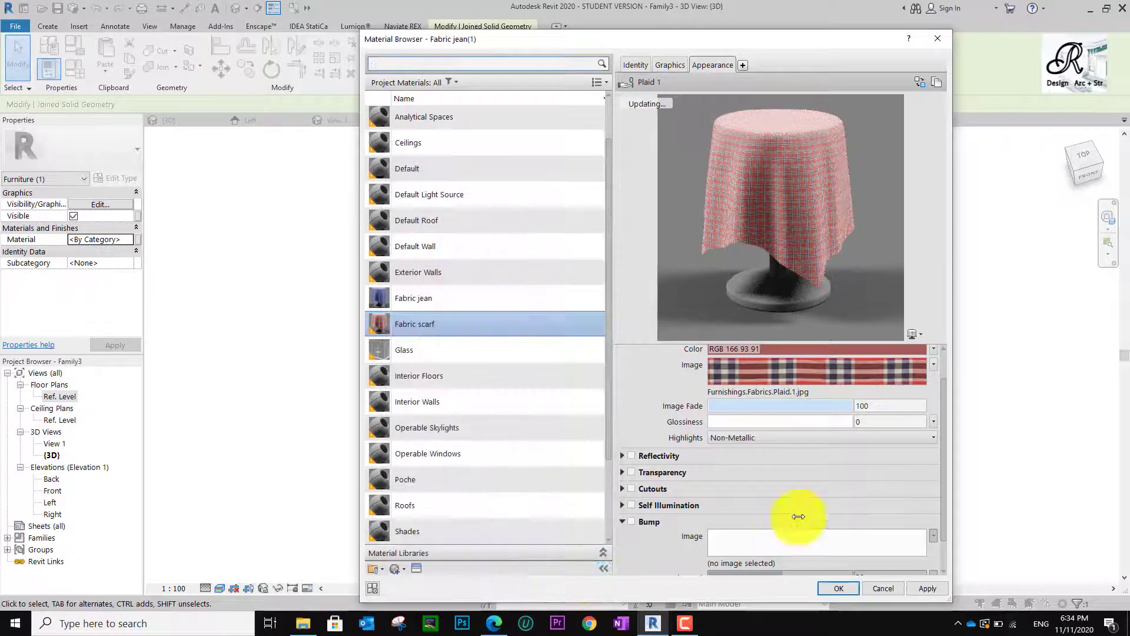
# Select Fabric jean and apply it as the cushion's material.
pyautogui.click(453, 296)
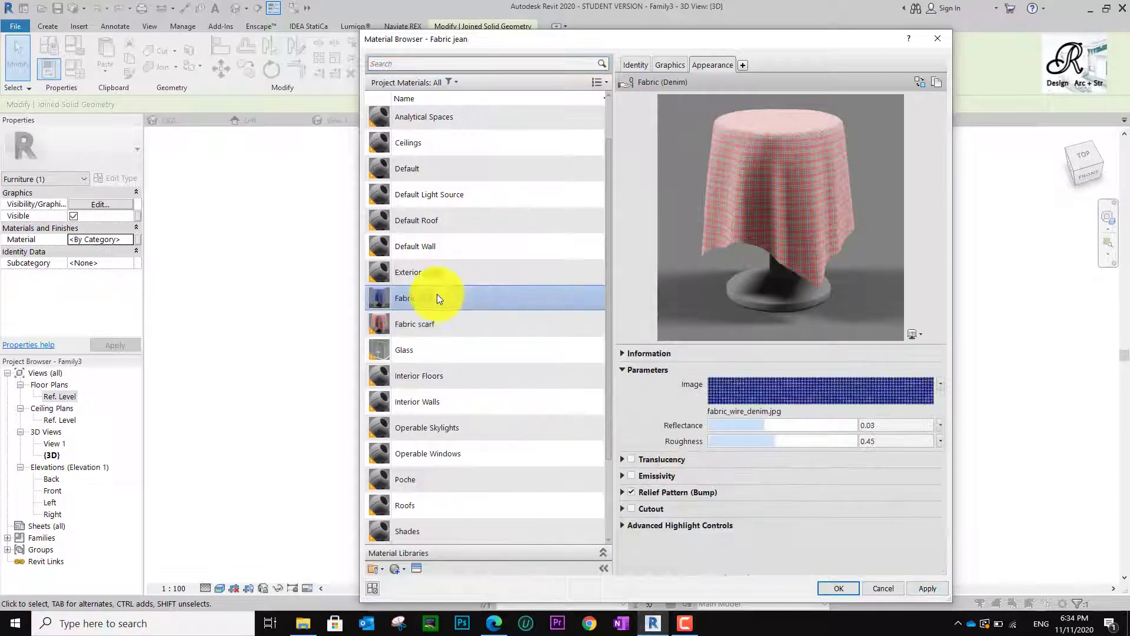
pyautogui.click(934, 590)
pyautogui.click(845, 587)
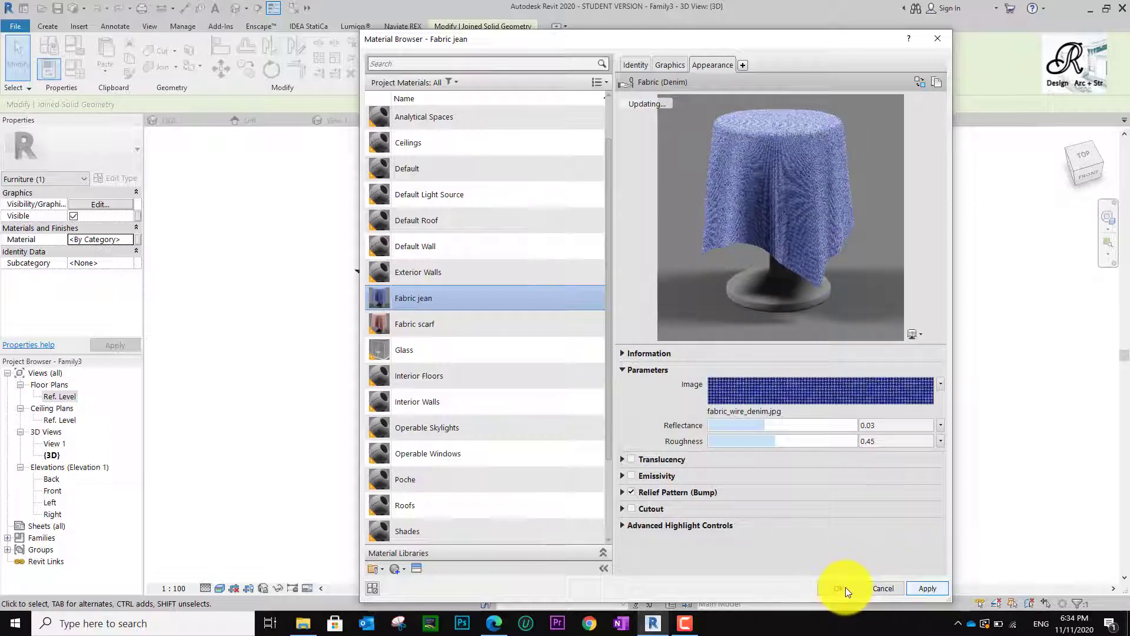
pyautogui.scroll(4, 677, 415)
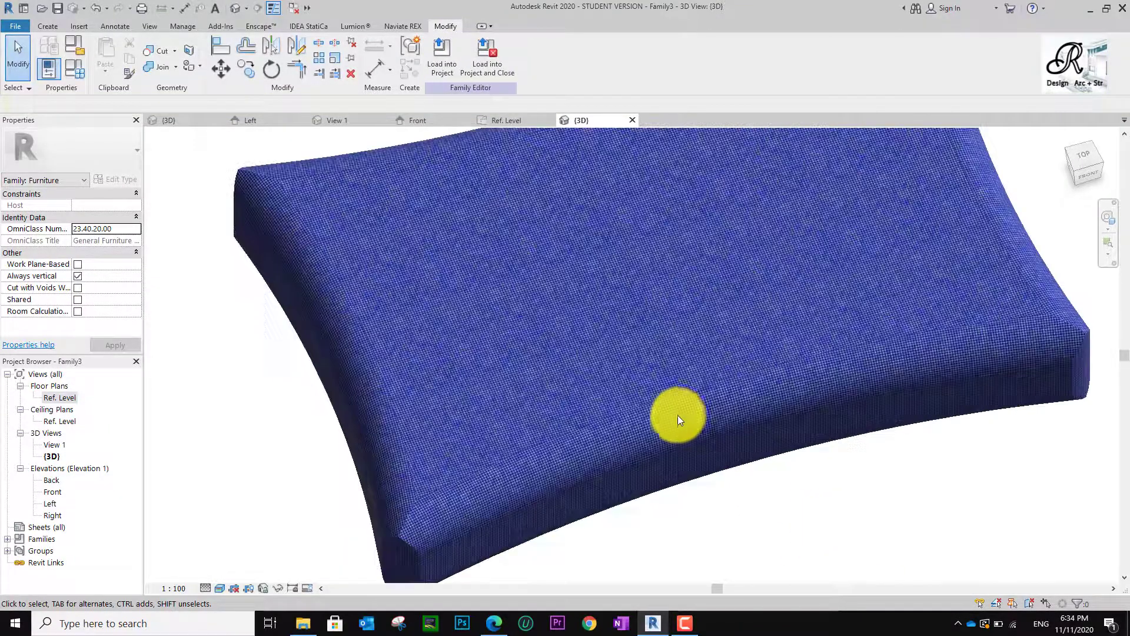
pyautogui.scroll(-5, 681, 417)
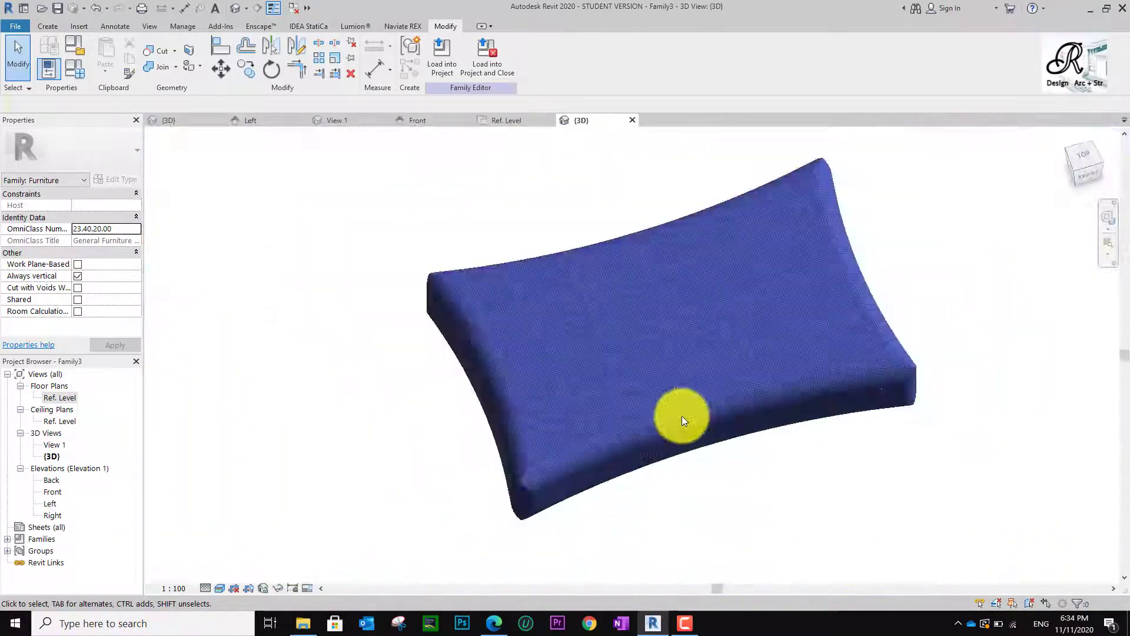
pyautogui.keyDown('shift'); pyautogui.moveTo(681, 415); pyautogui.dragTo(708, 448, button='middle'); pyautogui.keyUp('shift')
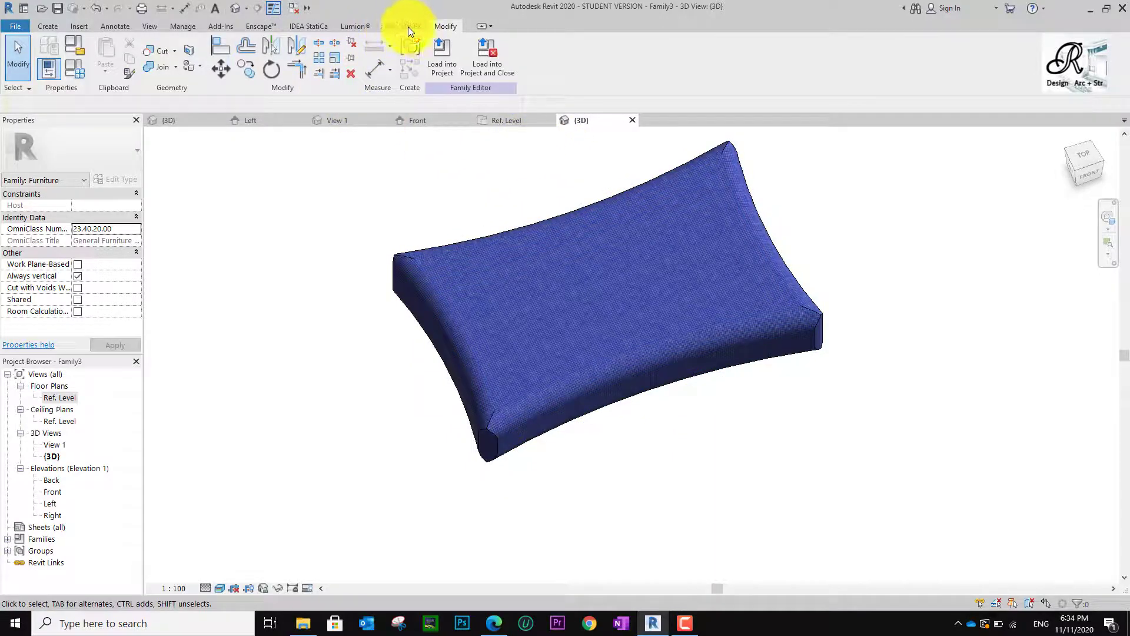
# With Paint and Fabric scarf, paint the front, top edges, right end and corner faces plaid.
pyautogui.click(184, 65)
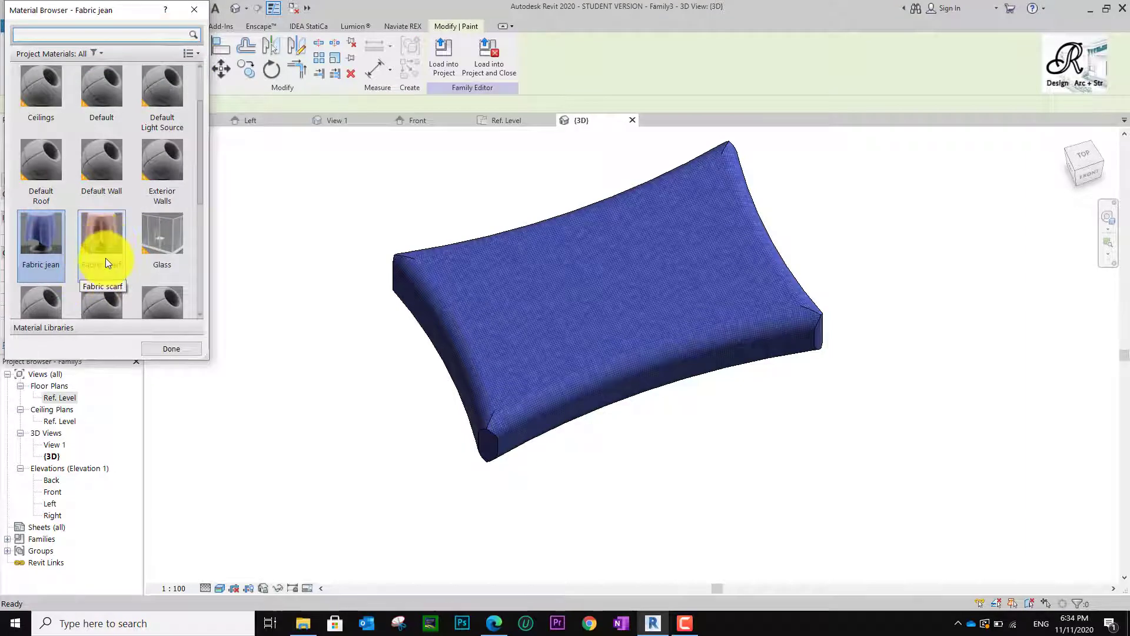
pyautogui.click(107, 229)
pyautogui.scroll(4, 686, 406)
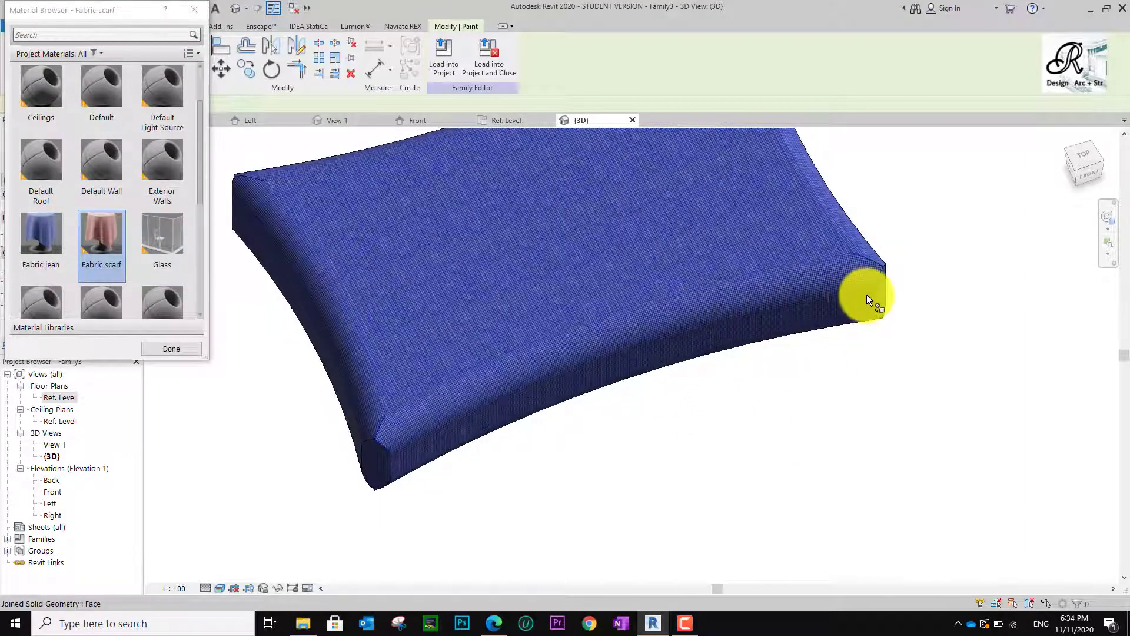
pyautogui.click(867, 294)
pyautogui.click(867, 260)
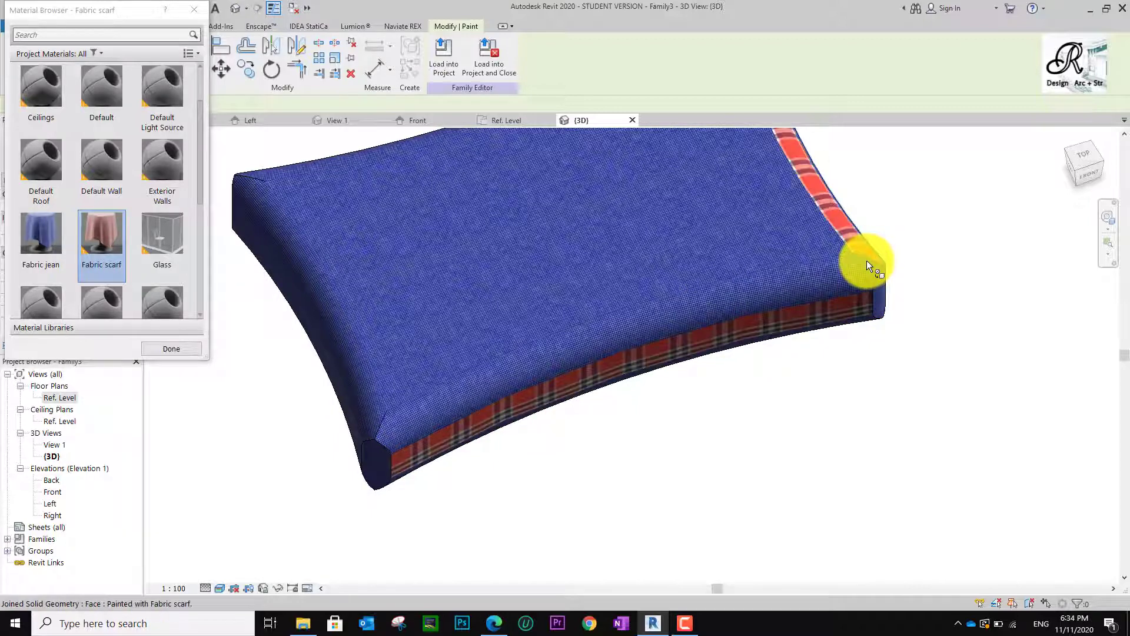
pyautogui.click(829, 265)
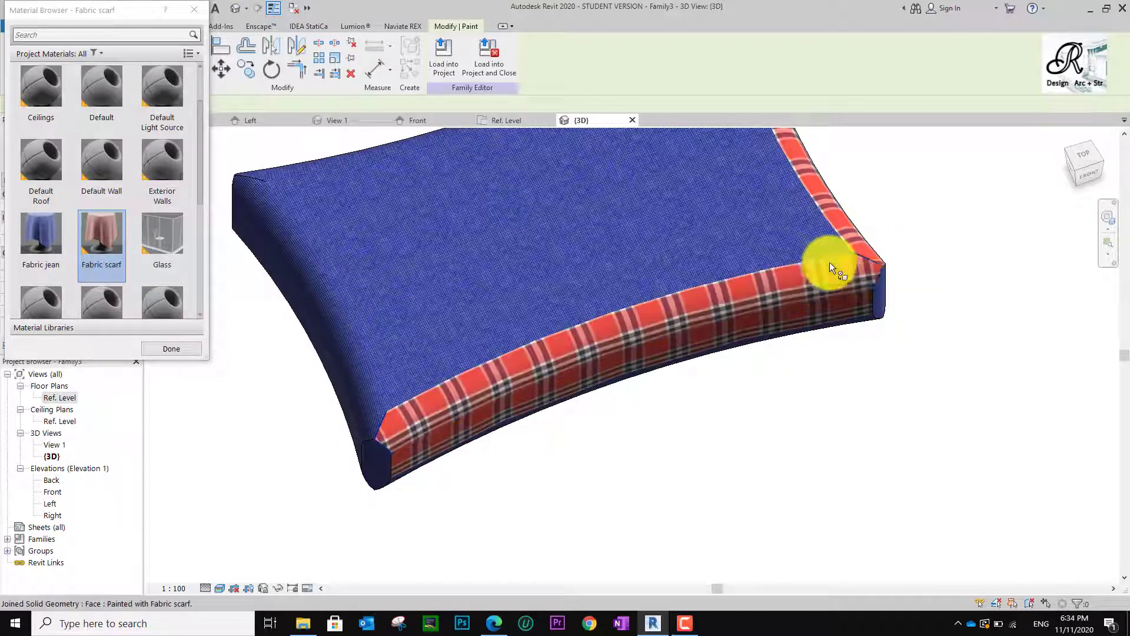
pyautogui.click(878, 286)
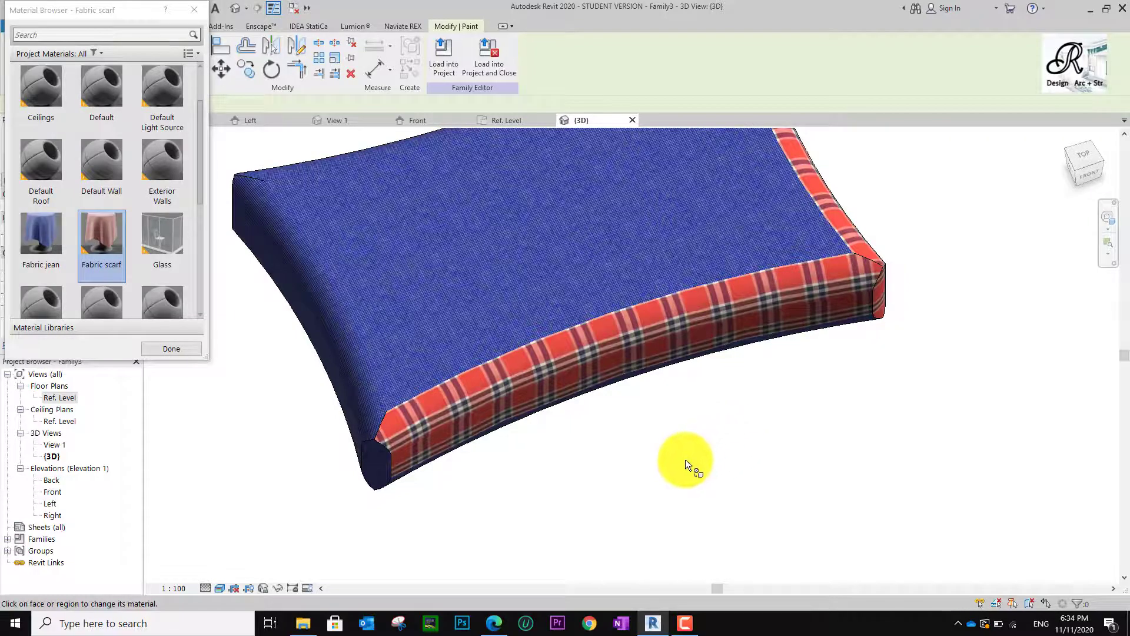
pyautogui.keyDown('shift'); pyautogui.moveTo(685, 459); pyautogui.dragTo(686, 351, button='middle'); pyautogui.keyUp('shift')
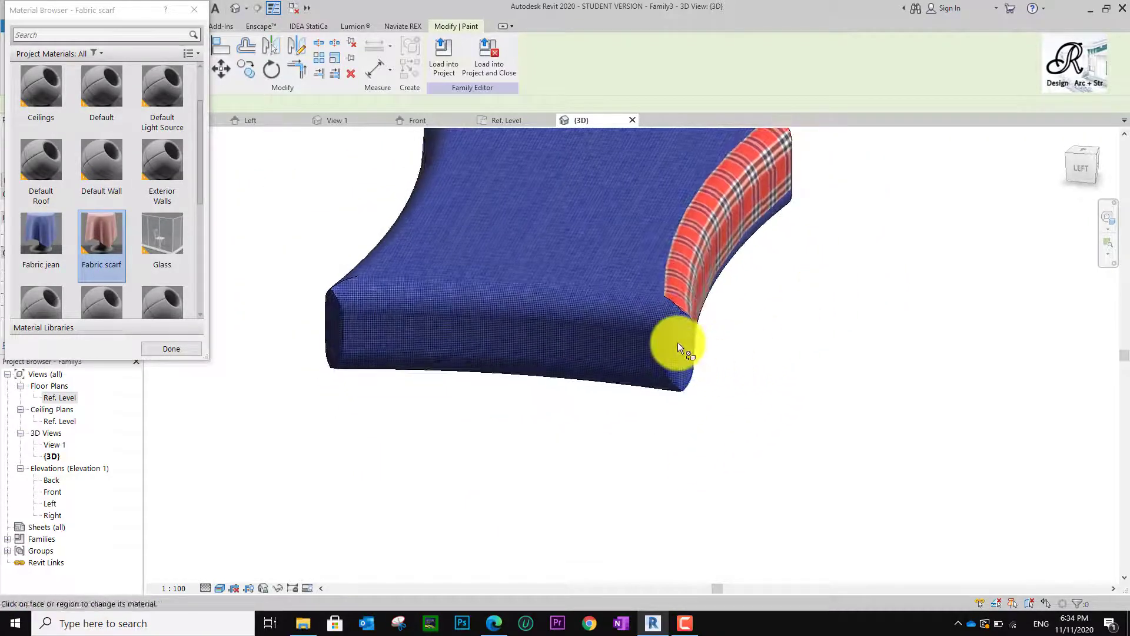
pyautogui.click(677, 343)
pyautogui.click(658, 328)
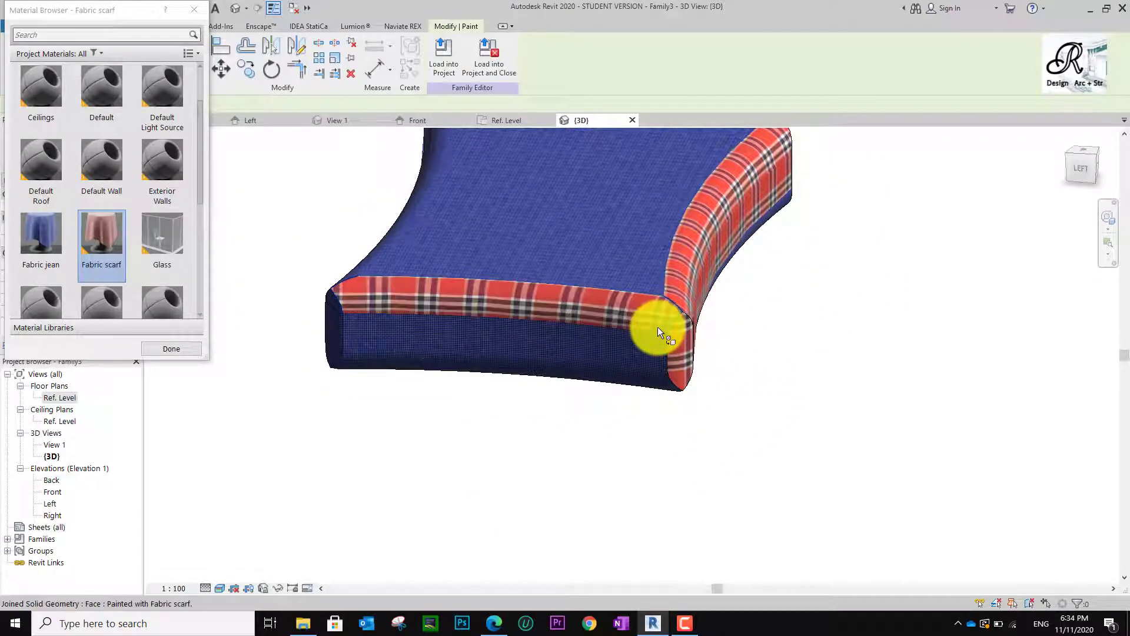
pyautogui.click(658, 341)
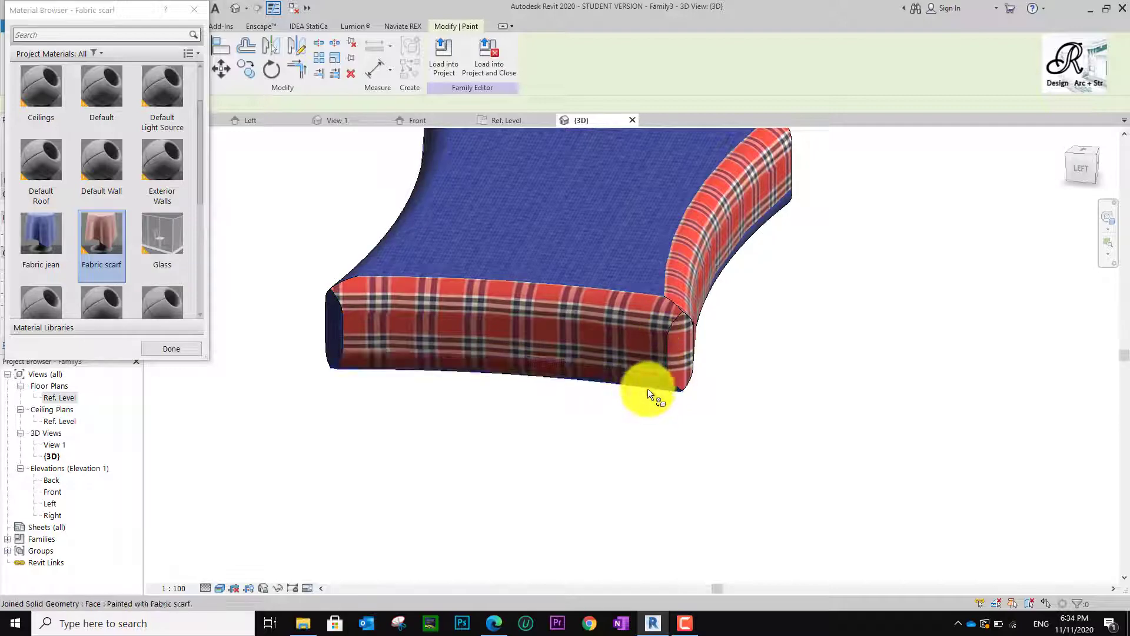
# Orbit around the cushion painting the remaining lower strips, side, corner and edge faces plaid, then finish.
pyautogui.keyDown('shift'); pyautogui.moveTo(647, 388); pyautogui.dragTo(515, 311, button='middle'); pyautogui.keyUp('shift')
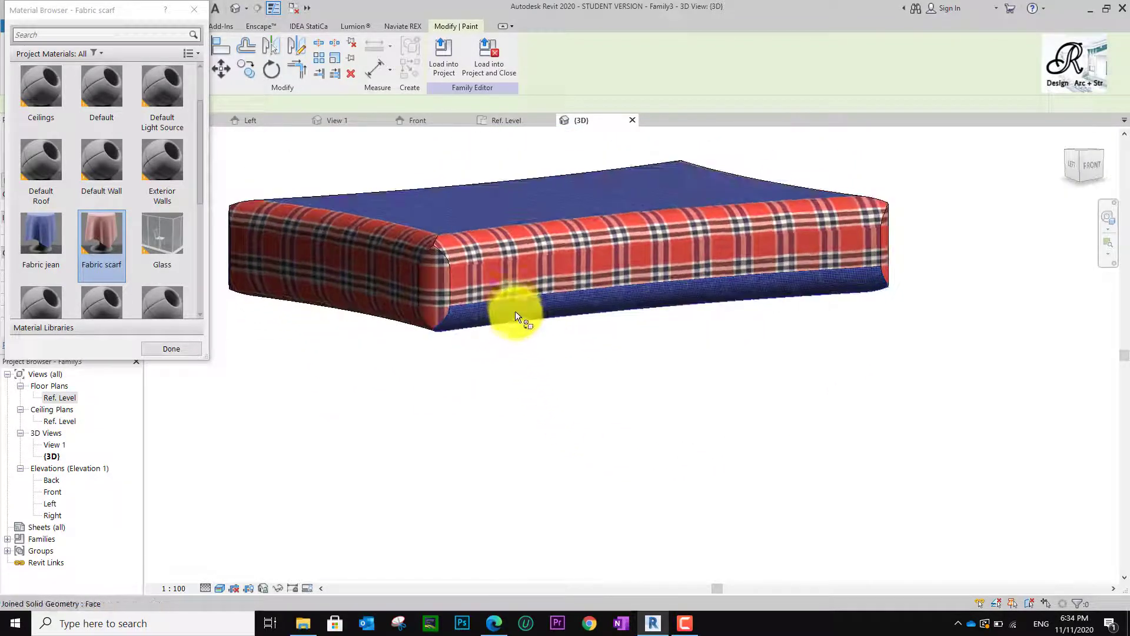
pyautogui.click(515, 305)
pyautogui.moveTo(460, 349)
pyautogui.keyDown('shift'); pyautogui.mouseDown(button='middle')
pyautogui.moveTo(480, 220)
pyautogui.moveTo(429, 333)
pyautogui.moveTo(618, 348)
pyautogui.moveTo(578, 326)
pyautogui.moveTo(620, 285)
pyautogui.moveTo(595, 302)
pyautogui.moveTo(578, 287)
pyautogui.moveTo(588, 260)
pyautogui.moveTo(517, 336)
pyautogui.moveTo(613, 278)
pyautogui.mouseUp(button='middle'); pyautogui.keyUp('shift')
pyautogui.click(577, 285)
pyautogui.click(613, 277)
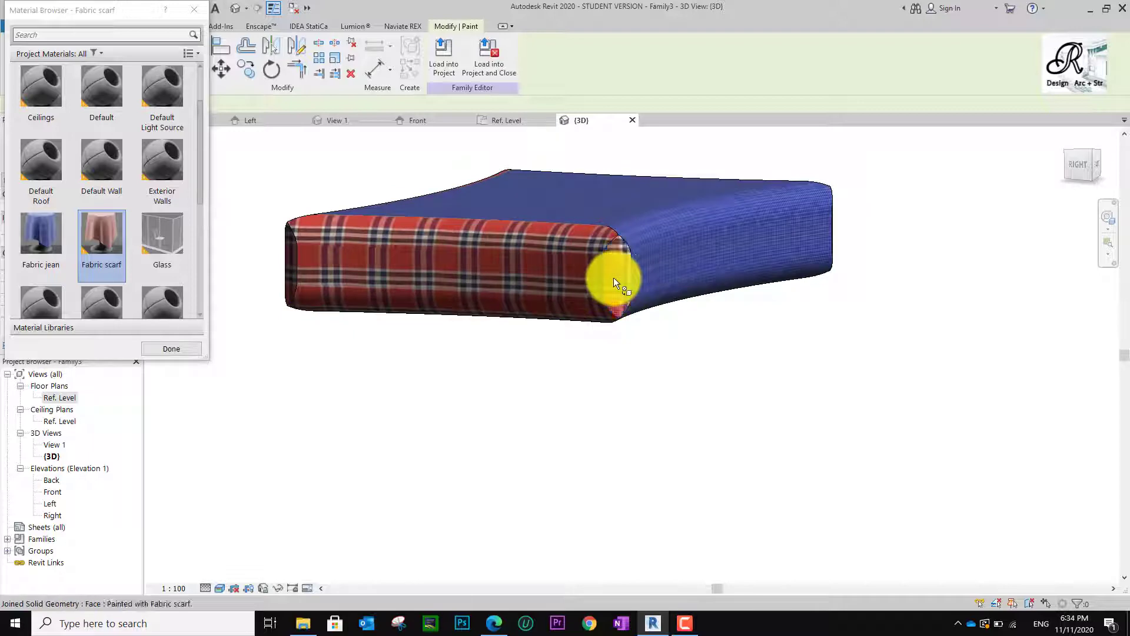
pyautogui.click(667, 266)
pyautogui.keyDown('shift'); pyautogui.moveTo(686, 320); pyautogui.dragTo(562, 336, button='middle'); pyautogui.keyUp('shift')
pyautogui.click(562, 337)
pyautogui.moveTo(724, 360)
pyautogui.keyDown('shift'); pyautogui.mouseDown(button='middle')
pyautogui.moveTo(651, 320)
pyautogui.moveTo(673, 341)
pyautogui.mouseUp(button='middle'); pyautogui.keyUp('shift')
pyautogui.click(671, 328)
pyautogui.moveTo(713, 386)
pyautogui.keyDown('shift'); pyautogui.mouseDown(button='middle')
pyautogui.moveTo(677, 378)
pyautogui.moveTo(757, 336)
pyautogui.moveTo(734, 235)
pyautogui.moveTo(739, 207)
pyautogui.moveTo(861, 413)
pyautogui.moveTo(732, 397)
pyautogui.moveTo(797, 472)
pyautogui.mouseUp(button='middle'); pyautogui.keyUp('shift')
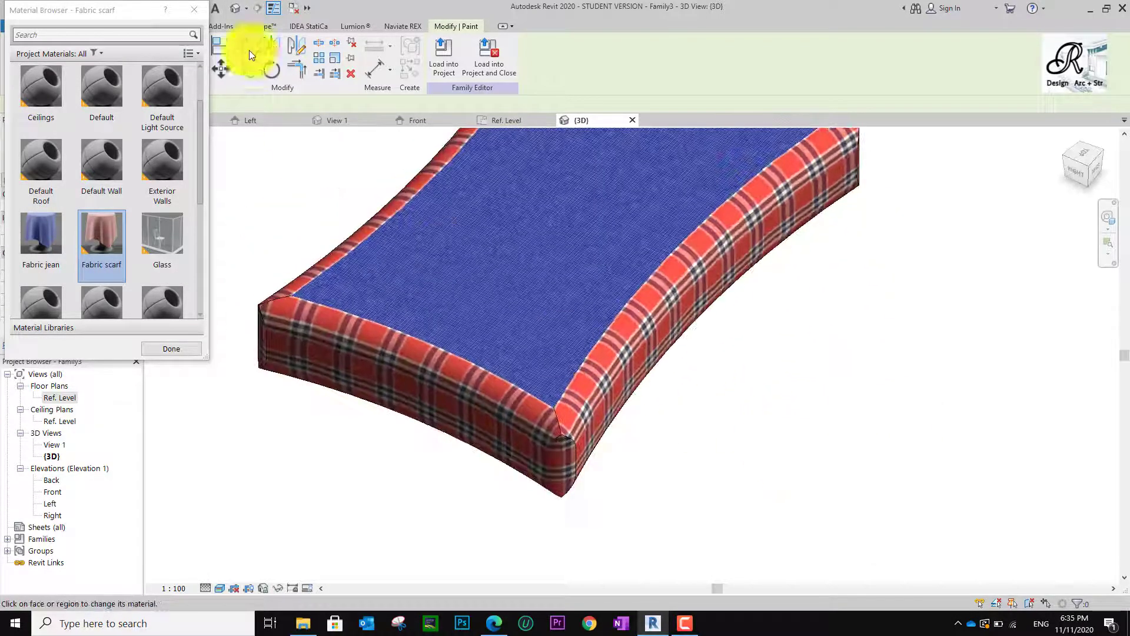
pyautogui.click(200, 7)
pyautogui.scroll(-5, 674, 356)
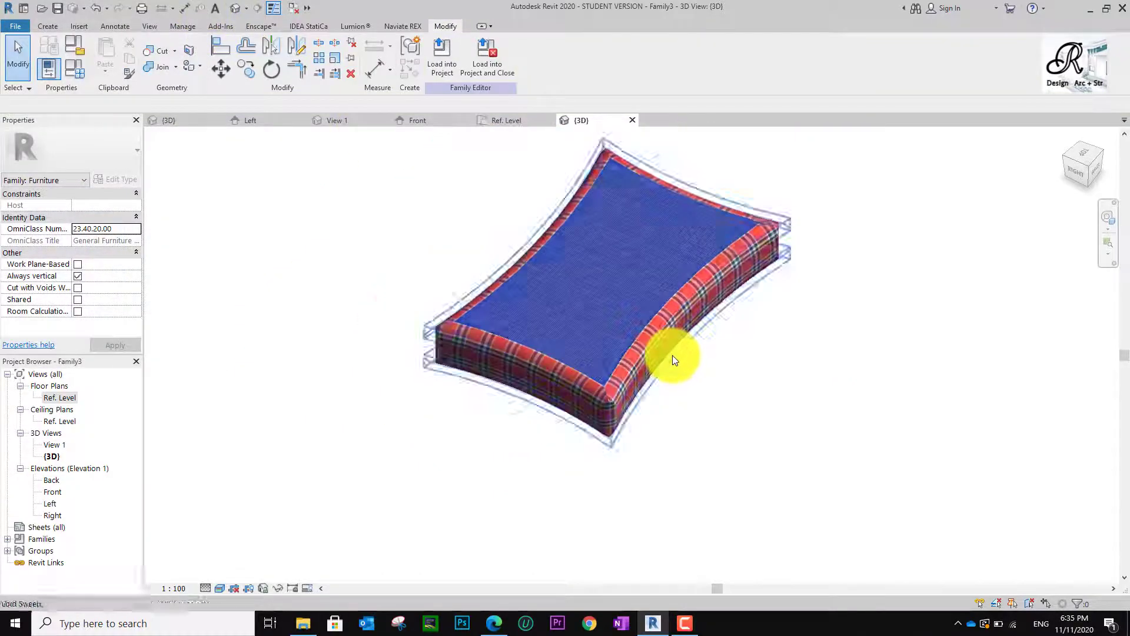
pyautogui.moveTo(674, 355)
pyautogui.mouseDown(button='middle')
pyautogui.moveTo(705, 405)
pyautogui.moveTo(663, 447)
pyautogui.moveTo(588, 466)
pyautogui.moveTo(598, 449)
pyautogui.moveTo(652, 481)
pyautogui.moveTo(663, 444)
pyautogui.moveTo(626, 302)
pyautogui.moveTo(673, 372)
pyautogui.moveTo(668, 386)
pyautogui.moveTo(643, 371)
pyautogui.moveTo(678, 407)
pyautogui.moveTo(694, 308)
pyautogui.moveTo(797, 263)
pyautogui.moveTo(817, 308)
pyautogui.moveTo(719, 355)
pyautogui.moveTo(626, 348)
pyautogui.moveTo(651, 306)
pyautogui.moveTo(711, 333)
pyautogui.moveTo(716, 251)
pyautogui.mouseUp(button='middle')
pyautogui.scroll(3, 592, 459)
pyautogui.scroll(2, 683, 407)
pyautogui.keyDown('shift'); pyautogui.moveTo(648, 332); pyautogui.dragTo(883, 434, button='middle'); pyautogui.keyUp('shift')
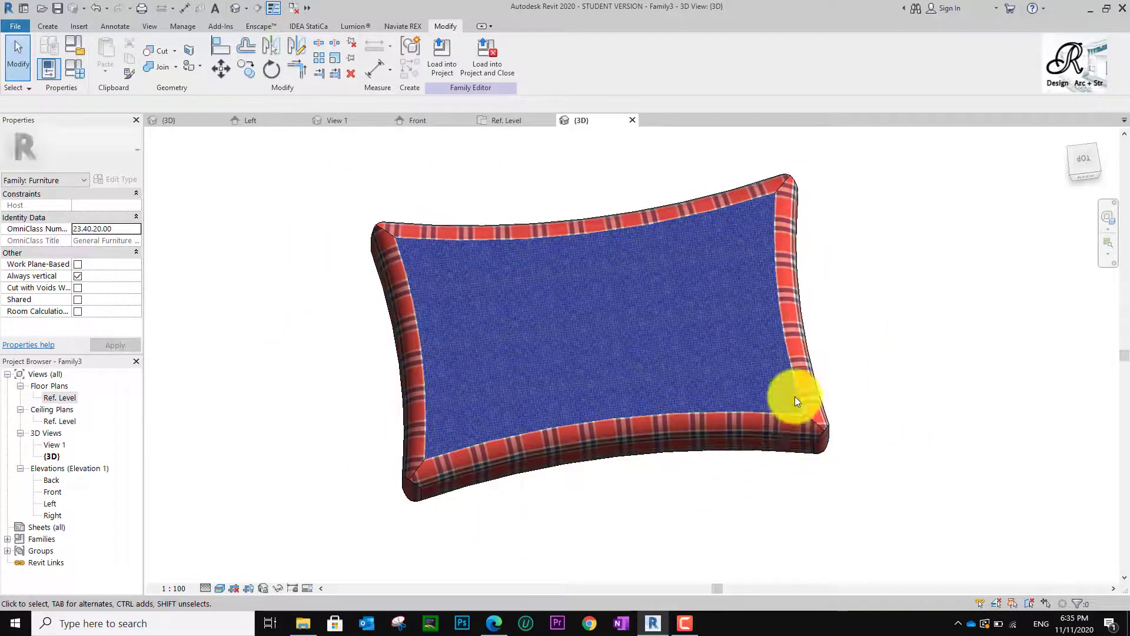
pyautogui.moveTo(702, 383)
pyautogui.keyDown('shift'); pyautogui.mouseDown(button='middle')
pyautogui.moveTo(685, 423)
pyautogui.moveTo(675, 410)
pyautogui.moveTo(714, 416)
pyautogui.moveTo(694, 400)
pyautogui.mouseUp(button='middle'); pyautogui.keyUp('shift')
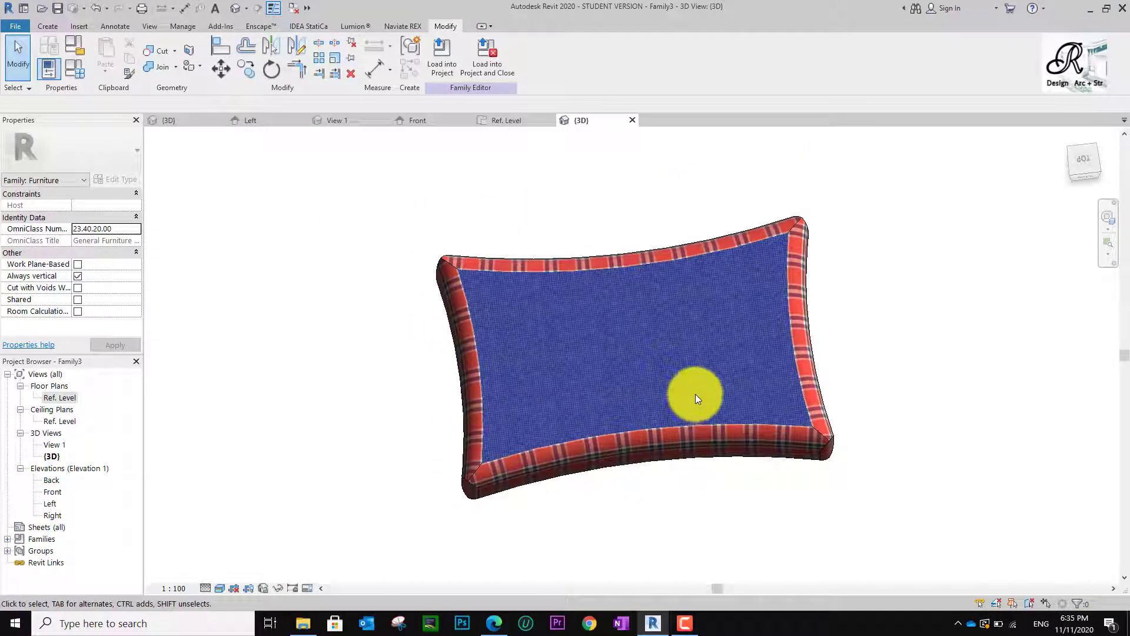
pyautogui.scroll(1, 694, 393)
pyautogui.scroll(-1, 669, 359)
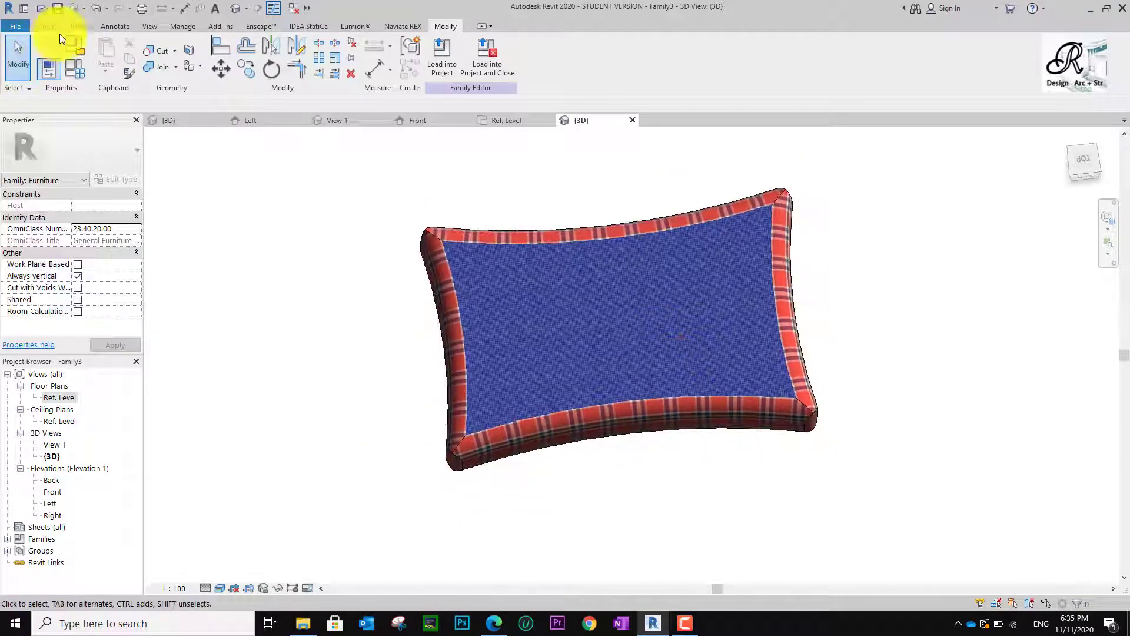
# In Family Types, apply L 400 and then W 300 to flex the pillow.
pyautogui.click(69, 67)
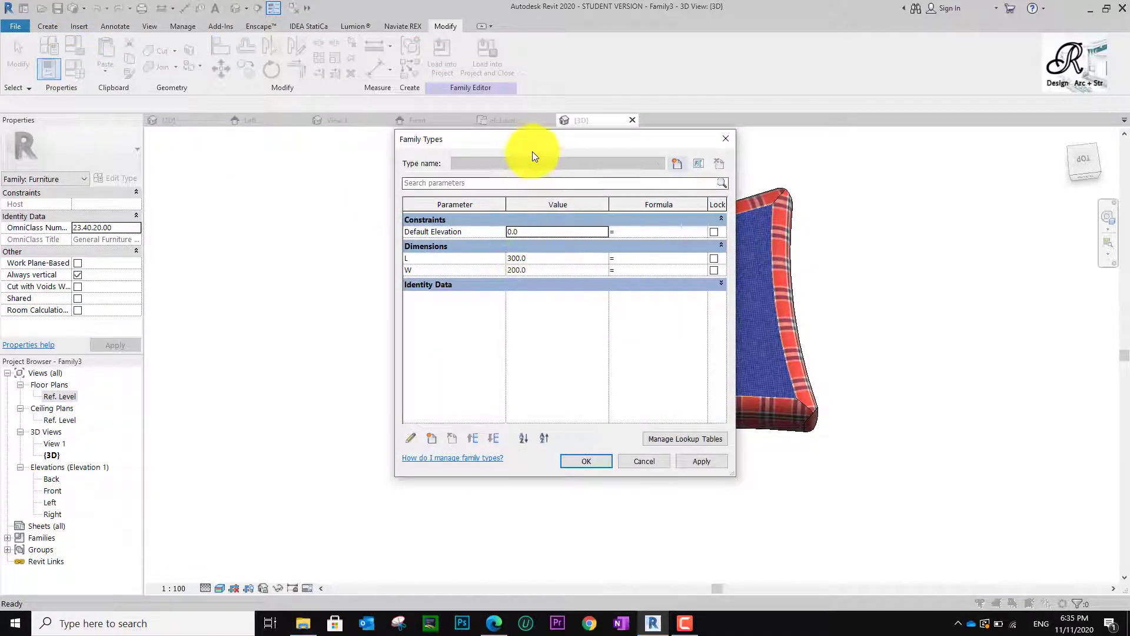
pyautogui.moveTo(543, 140); pyautogui.dragTo(282, 127)
pyautogui.click(252, 246)
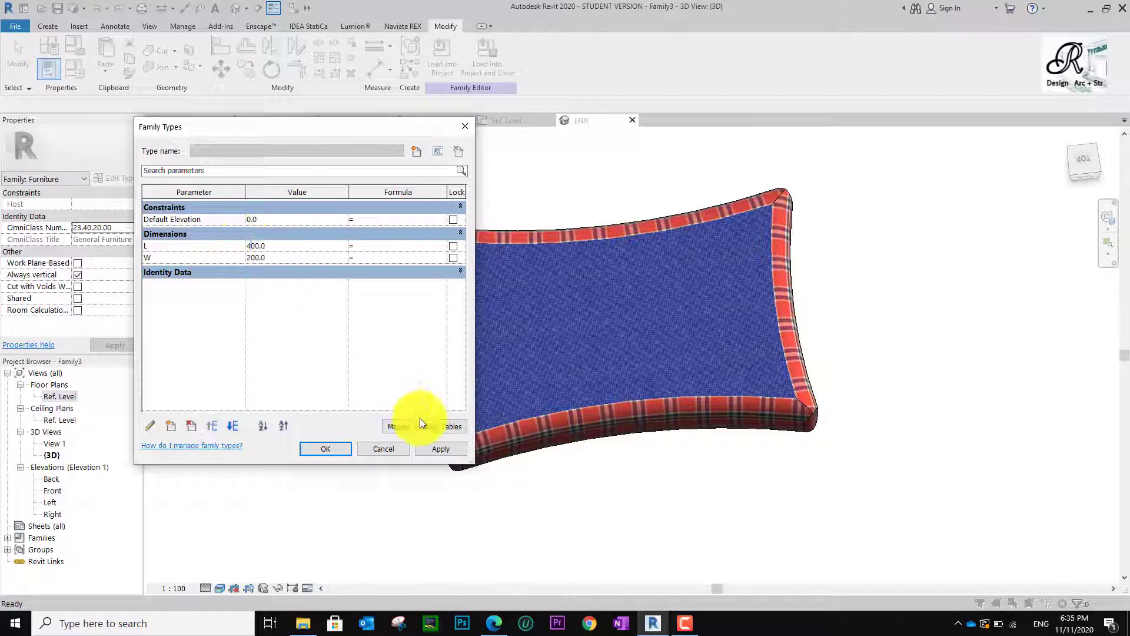
pyautogui.click(442, 450)
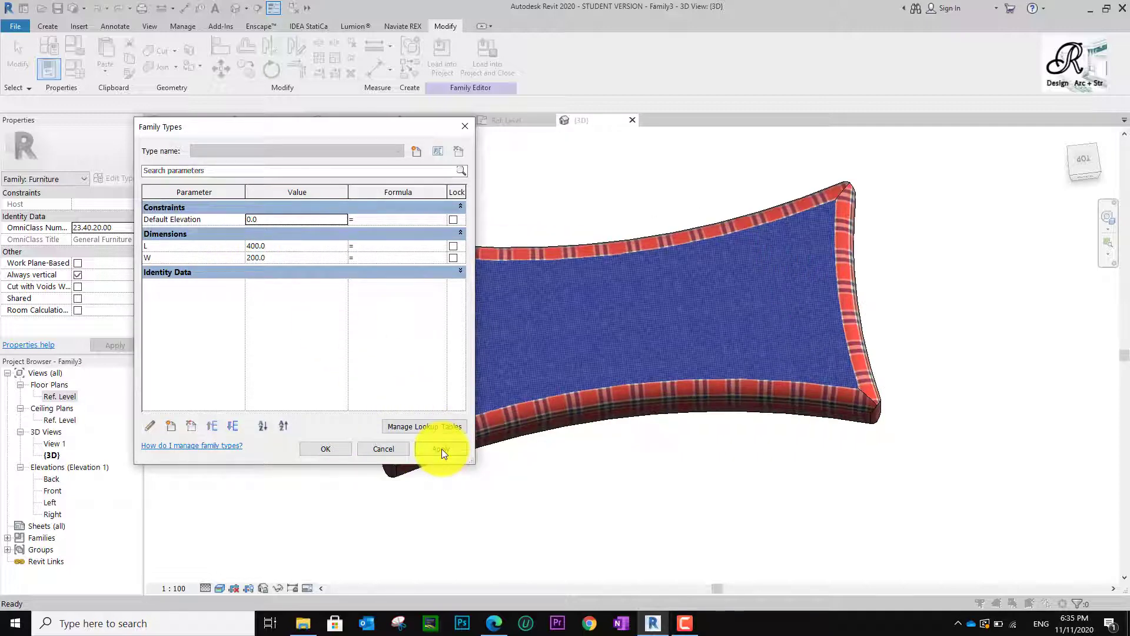
pyautogui.moveTo(350, 133); pyautogui.dragTo(961, 310)
pyautogui.click(863, 438)
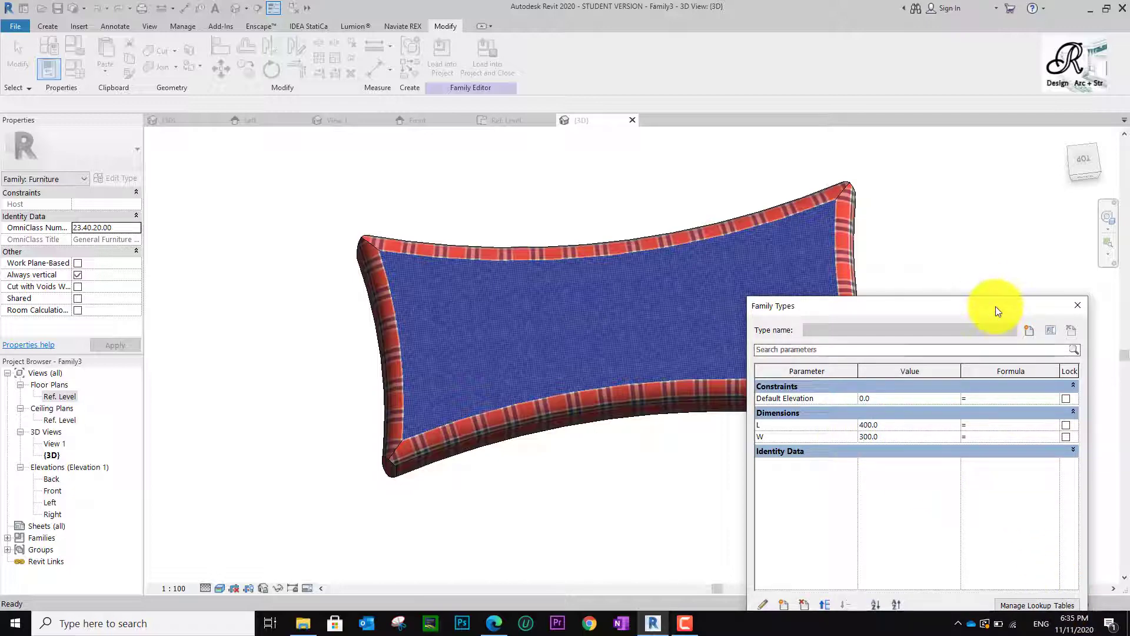
pyautogui.moveTo(994, 307); pyautogui.dragTo(1008, 242)
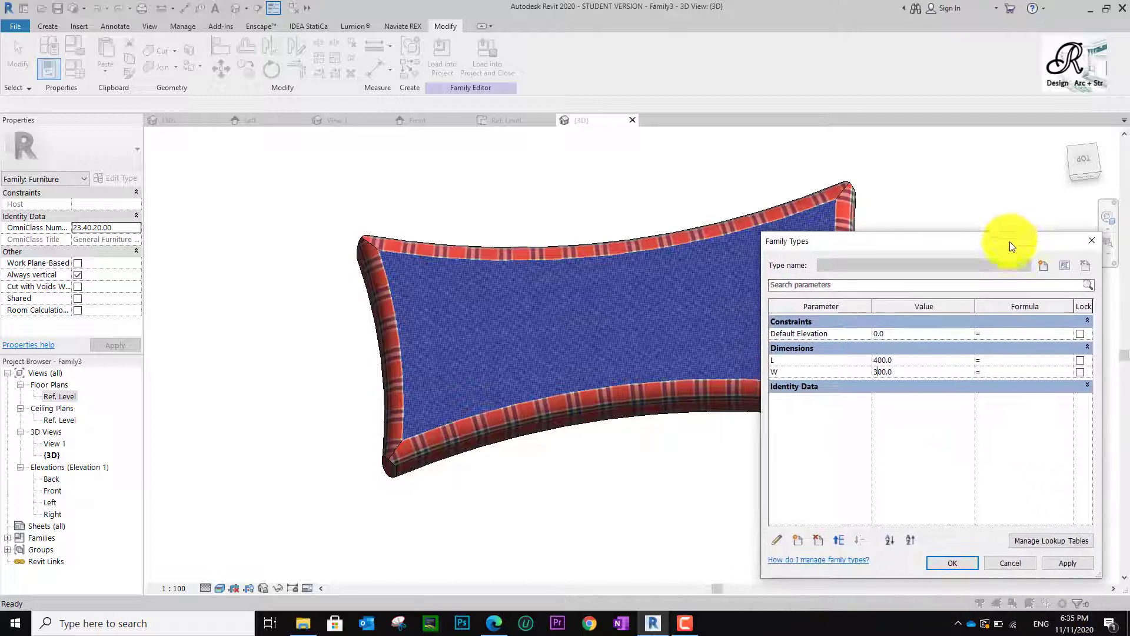
pyautogui.click(1072, 564)
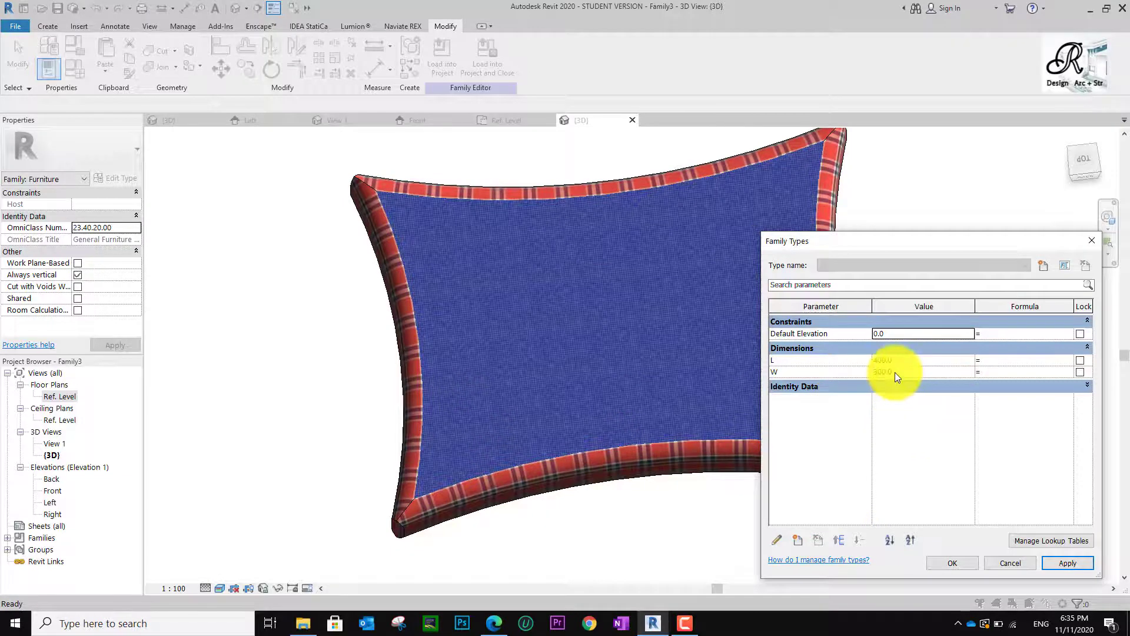
# Restore L to 300 and W to 200 and apply.
pyautogui.click(878, 359)
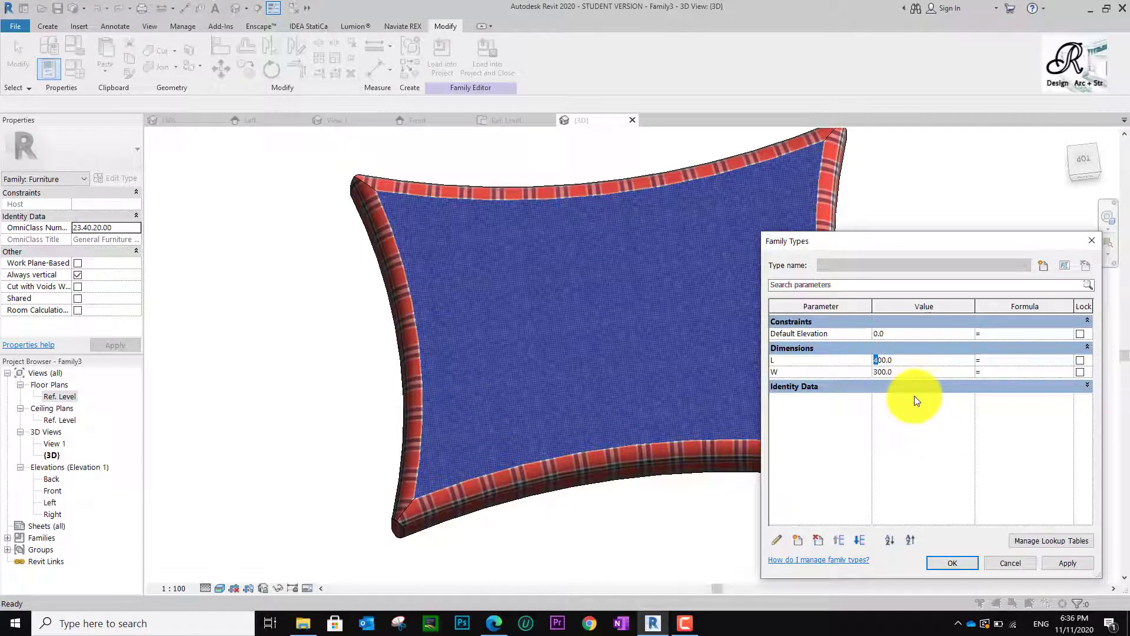
pyautogui.moveTo(878, 371); pyautogui.dragTo(865, 372)
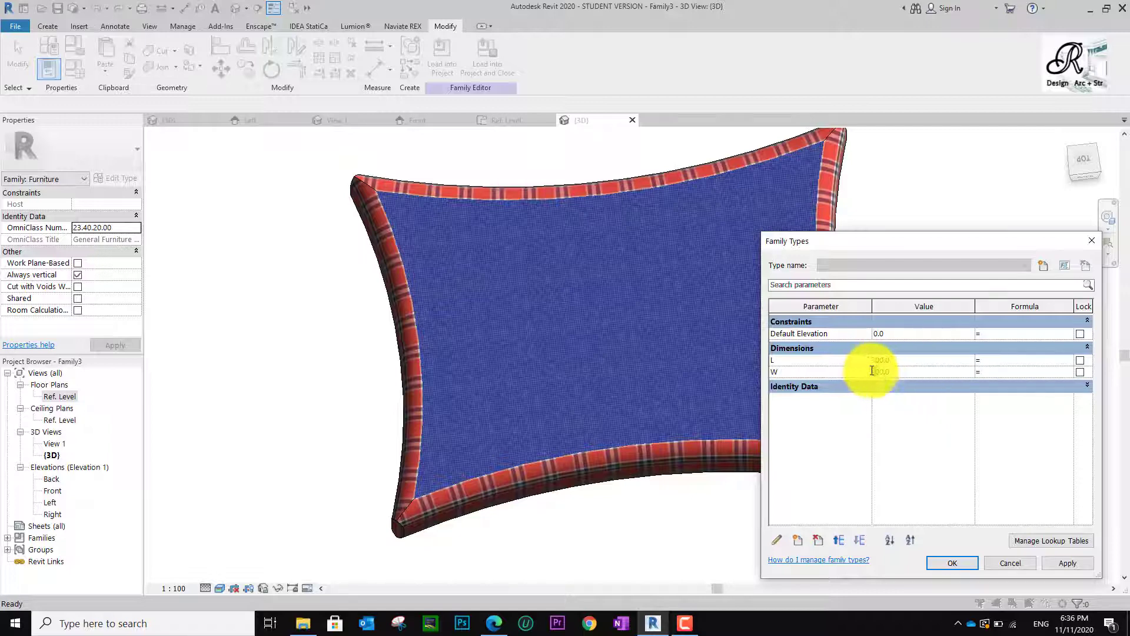
pyautogui.write('2')
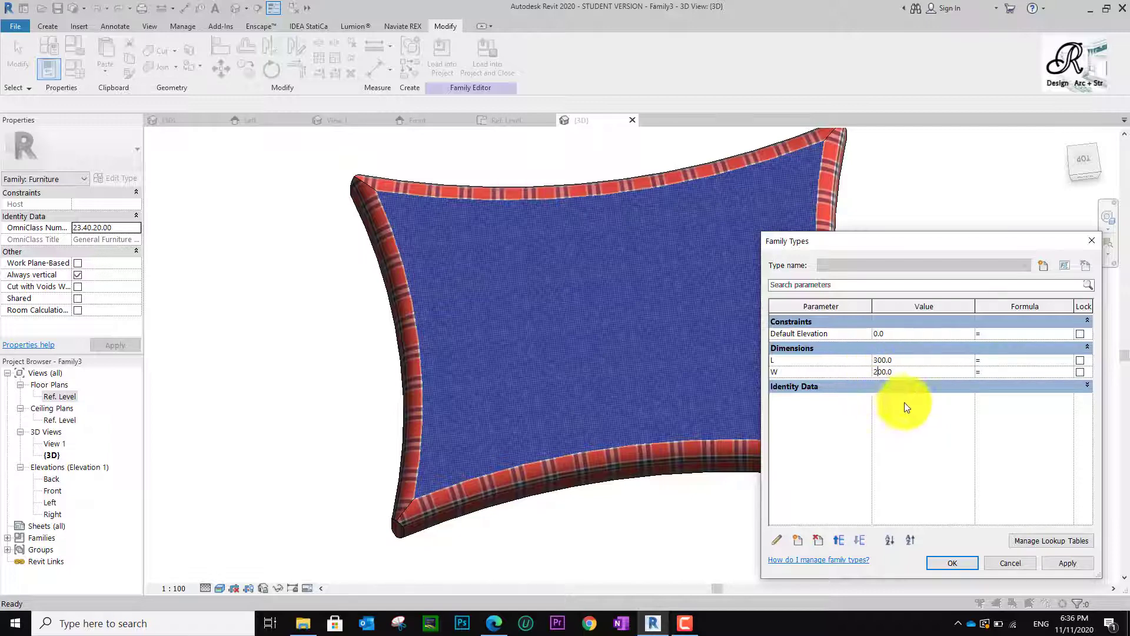
pyautogui.click(1050, 566)
pyautogui.click(951, 562)
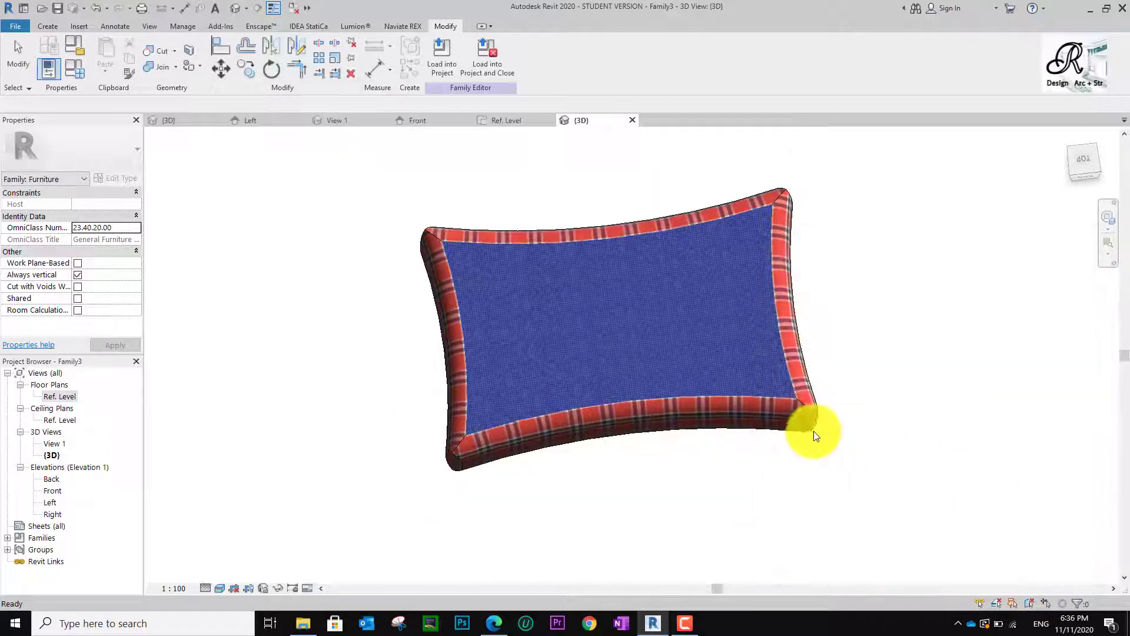
pyautogui.keyDown('shift'); pyautogui.moveTo(848, 410); pyautogui.dragTo(671, 355, button='middle'); pyautogui.keyUp('shift')
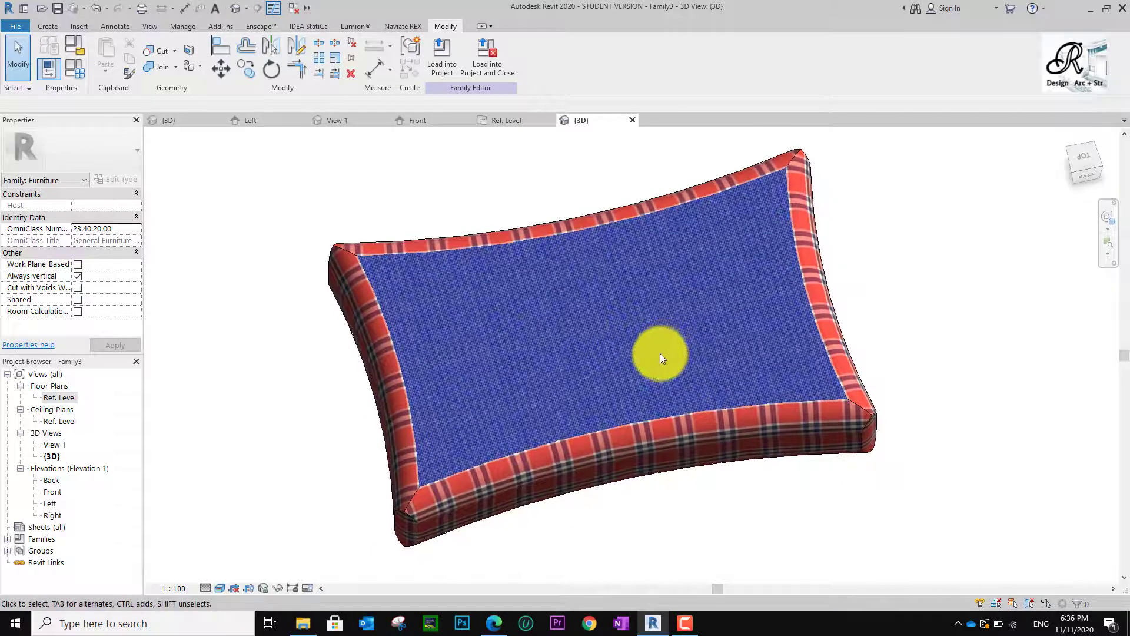